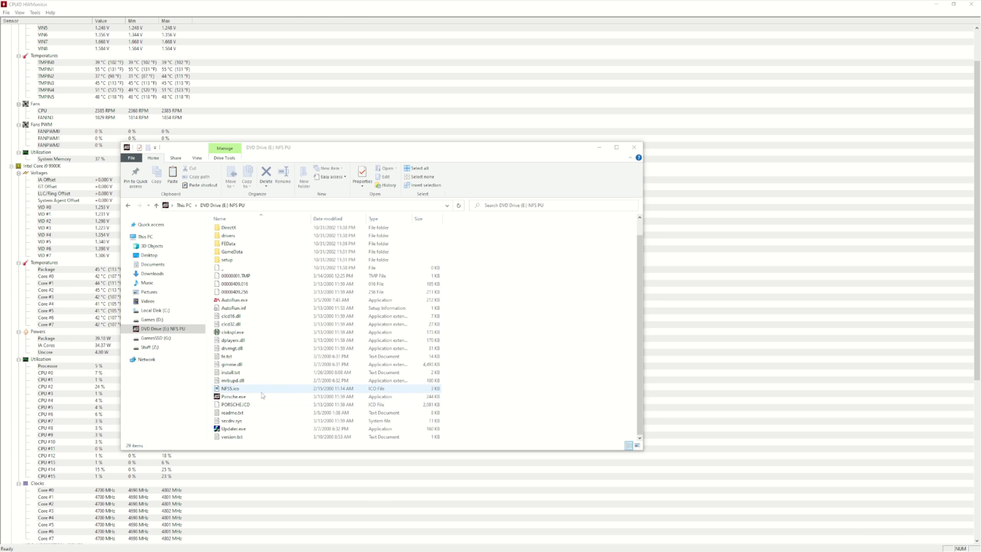
- Launch AutoRun.exe from the NFS PU DVD drive (E:), then bring up Task Manager
double_click(236, 302)
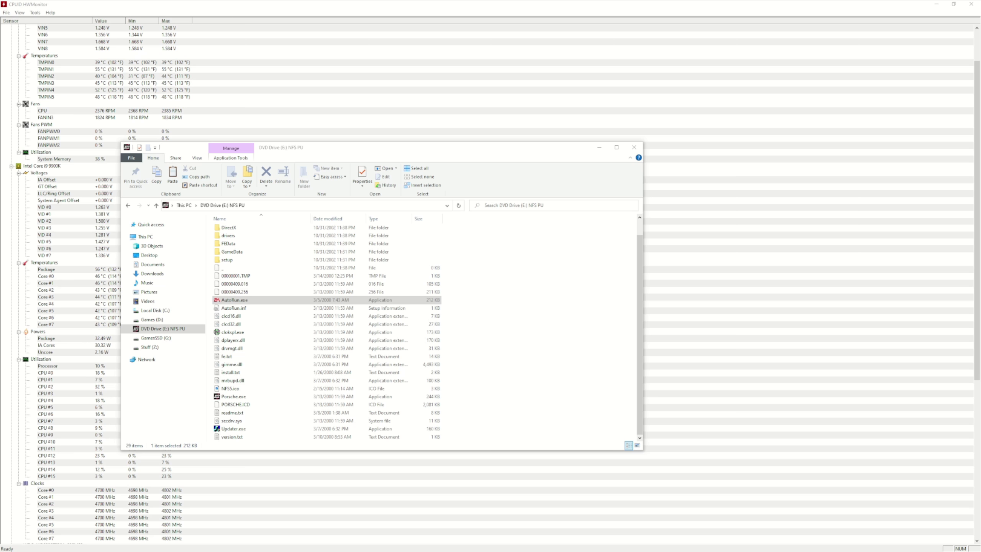
key("ctrl+shift+Escape")
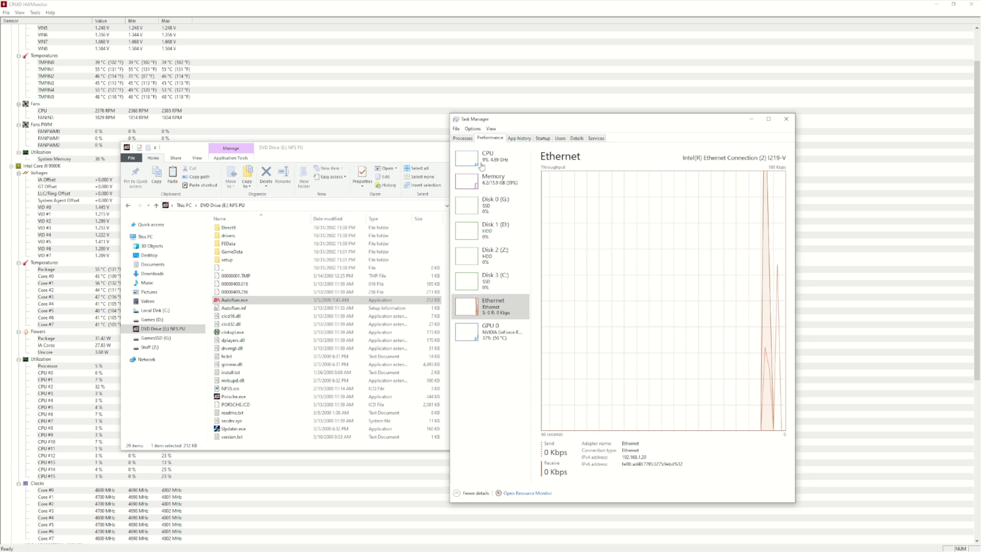
- Find the Setup.exe process in Task Manager's detailed process list
left_click(576, 139)
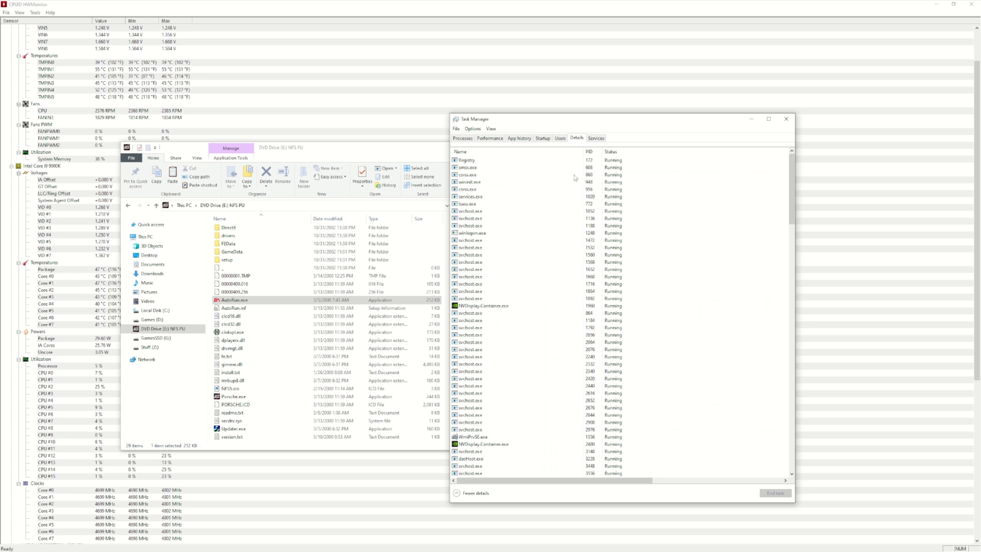
left_click(514, 277)
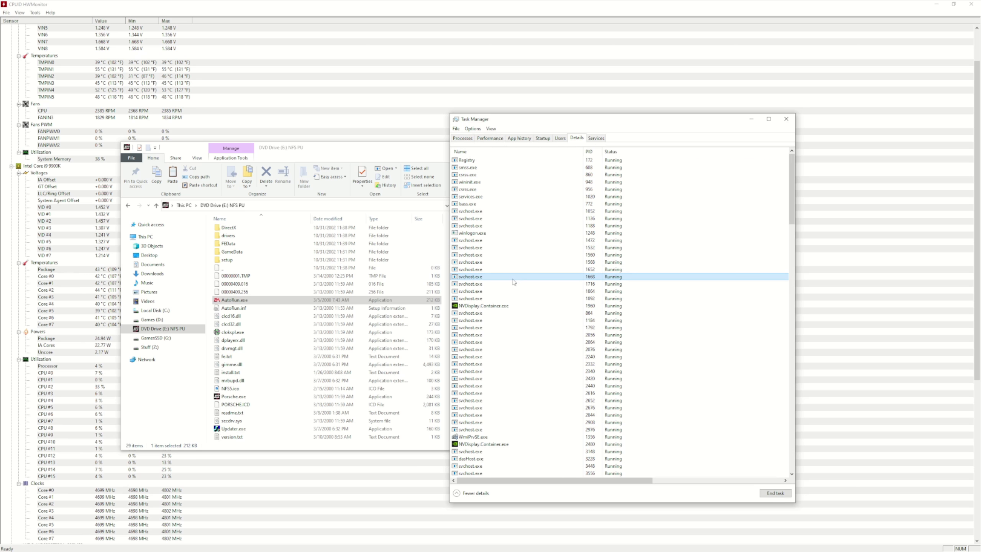
type("setup")
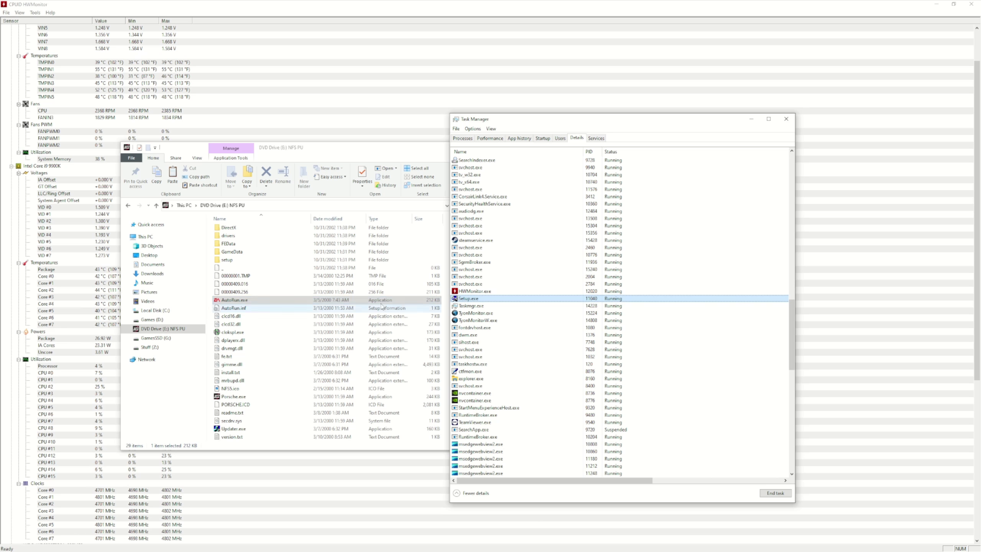
- End nvcontainer.exe, which Setup.exe's wait chain shows is blocking it
right_click(479, 300)
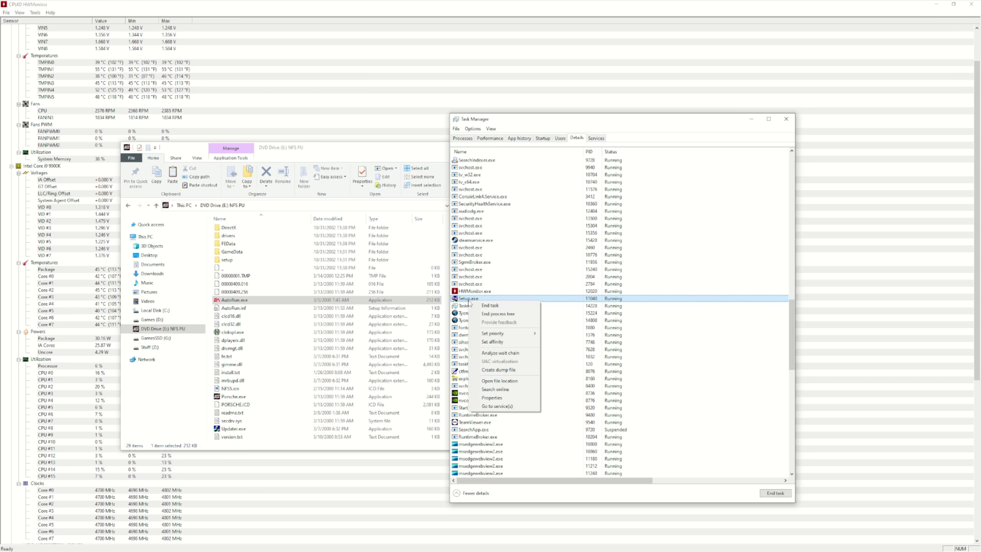
left_click(495, 354)
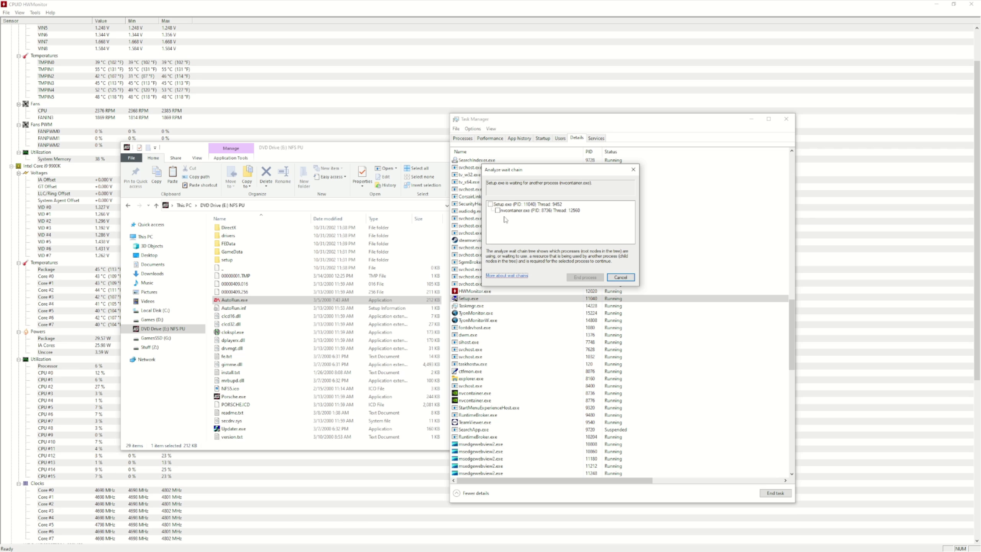
left_click(498, 211)
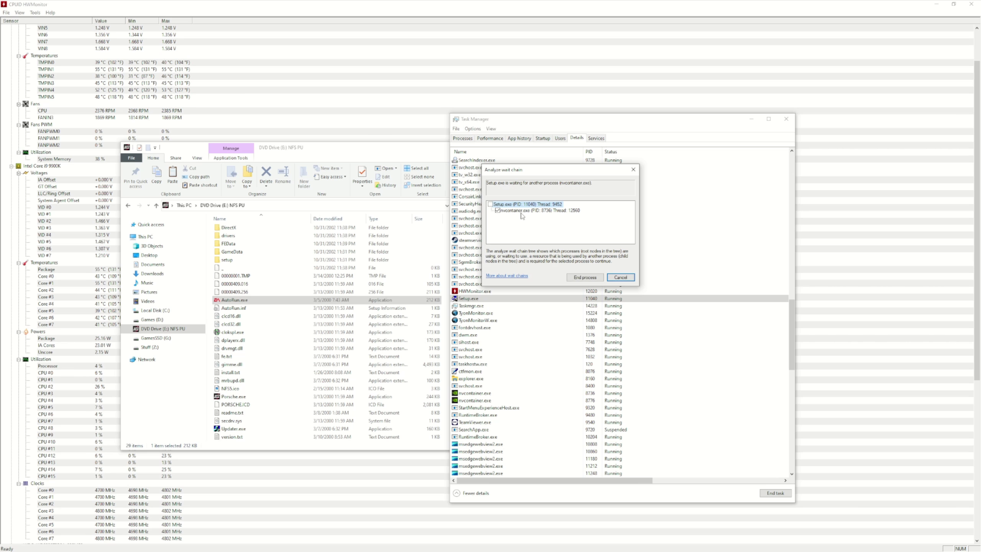
left_click(497, 211)
left_click(506, 211)
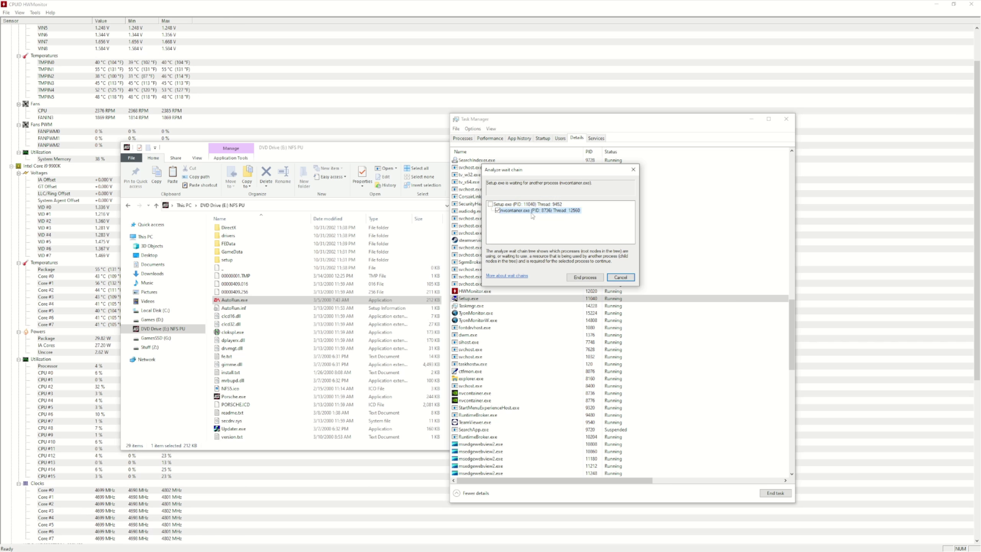
left_click(585, 277)
left_click(499, 292)
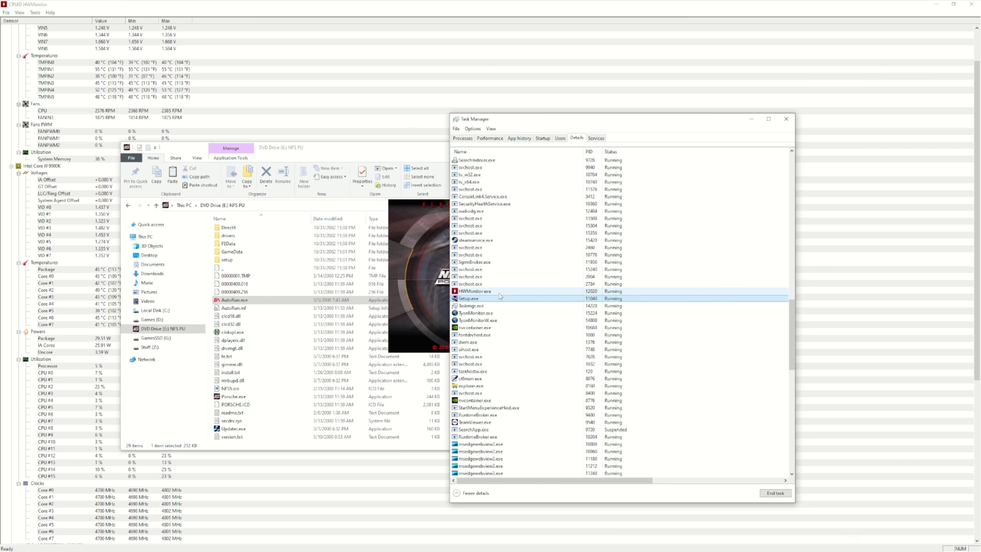
- Move Task Manager aside and choose a Custom installation in the game setup
left_click_drag(558, 123, 710, 60)
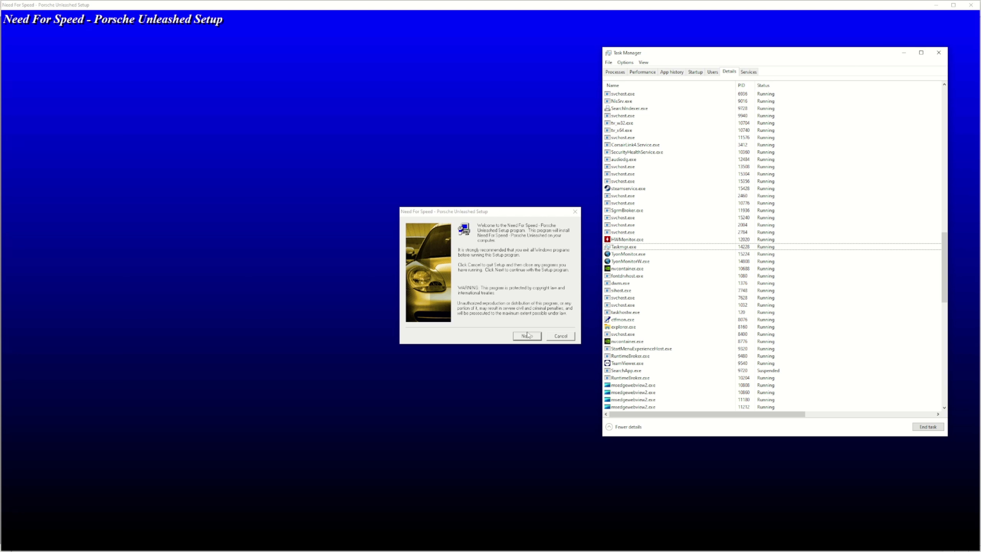
left_click(507, 315)
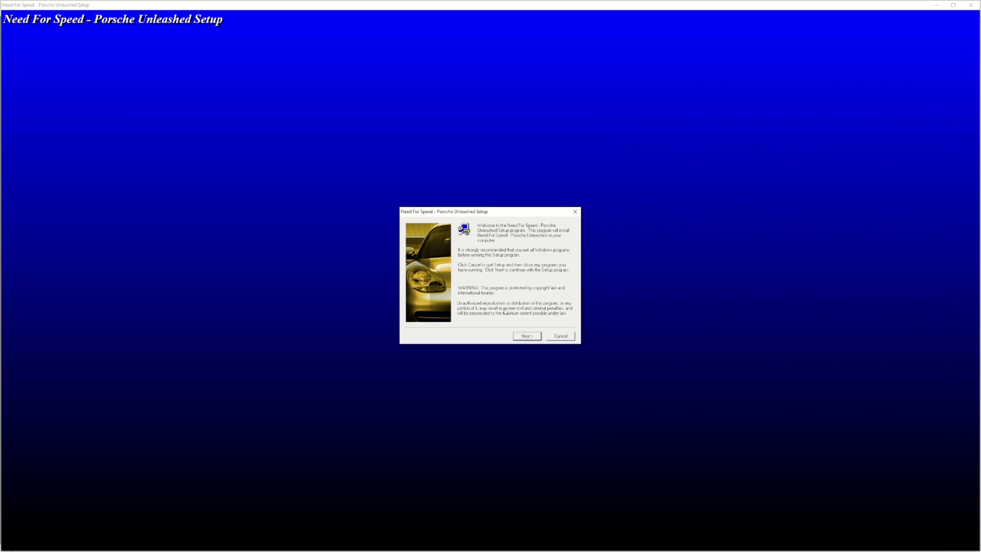
left_click(522, 336)
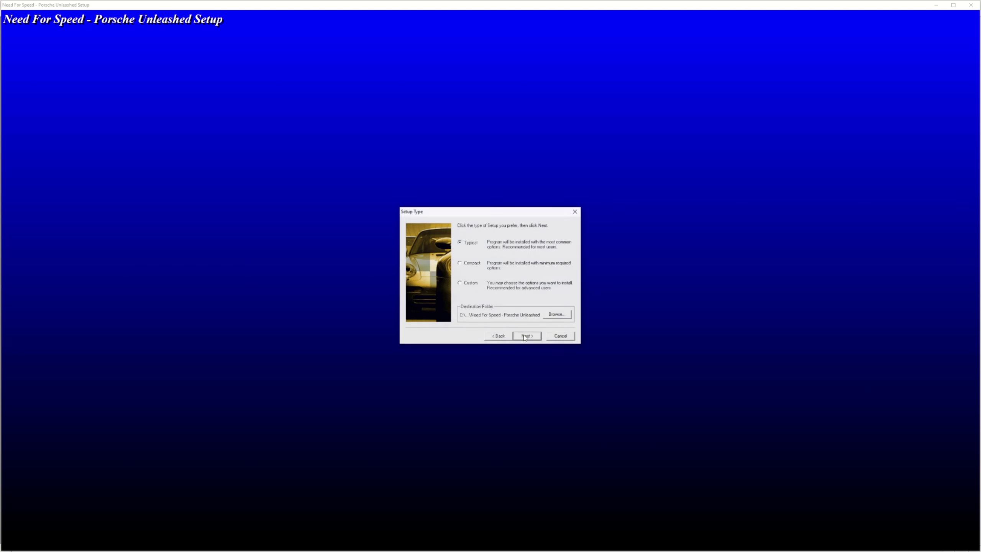
left_click(460, 284)
- Set the install path to d:\NFSPU on the d: Games drive
left_click(556, 315)
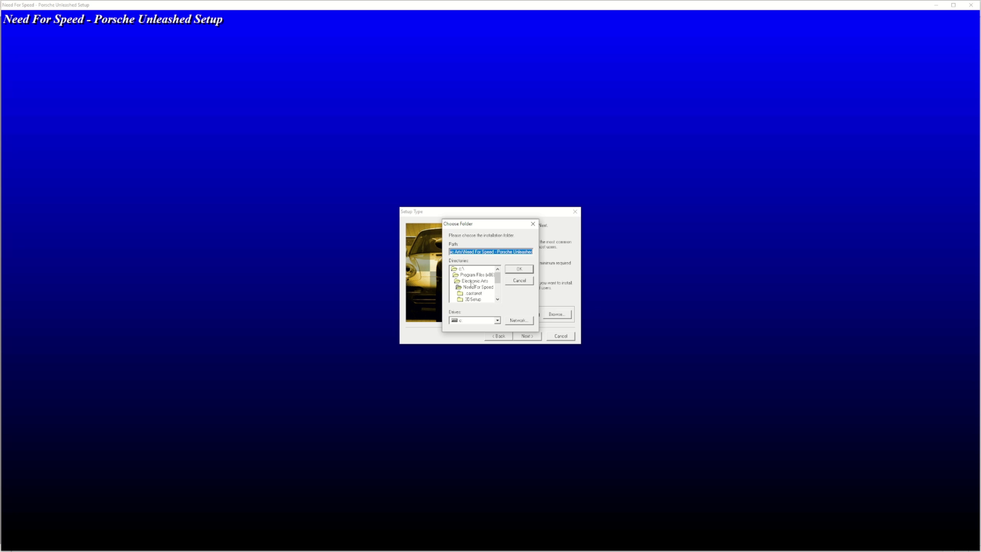
left_click(466, 325)
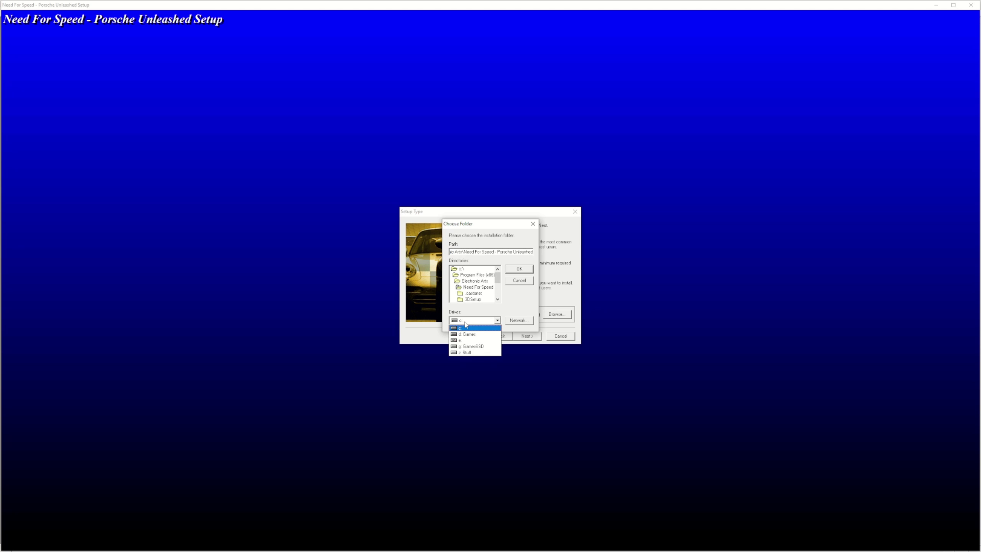
left_click(469, 335)
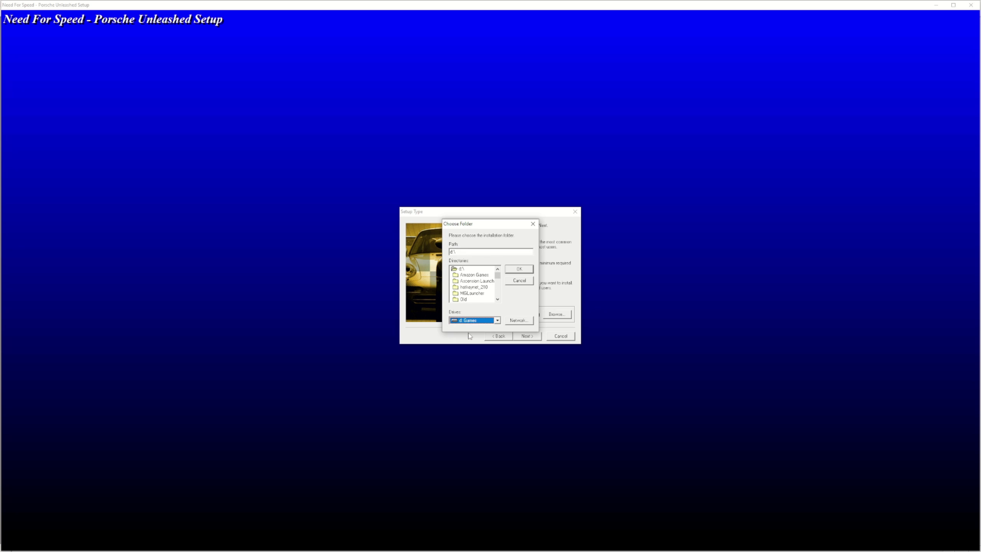
left_click(468, 250)
type("NFSPU")
left_click_drag(469, 251, 443, 253)
left_click_drag(456, 251, 472, 250)
double_click(470, 249)
left_click(518, 271)
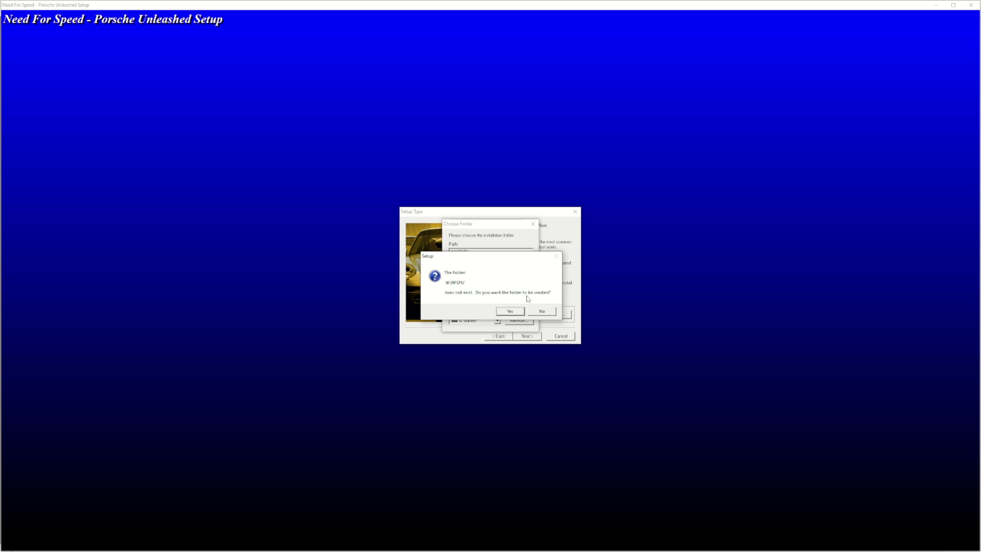
- Create the d:\NFSPU folder, keep all components and the default program folder, and install
left_click(510, 311)
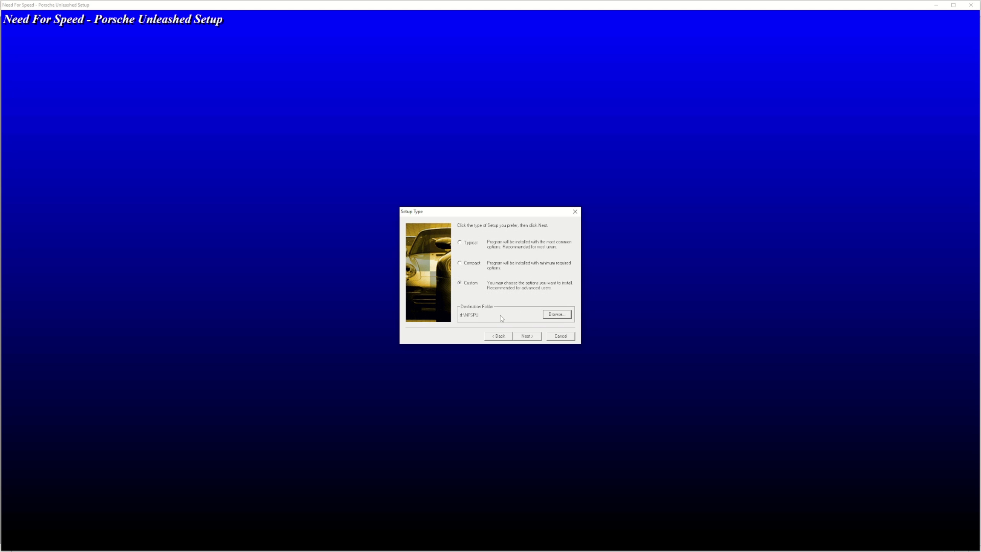
left_click(526, 336)
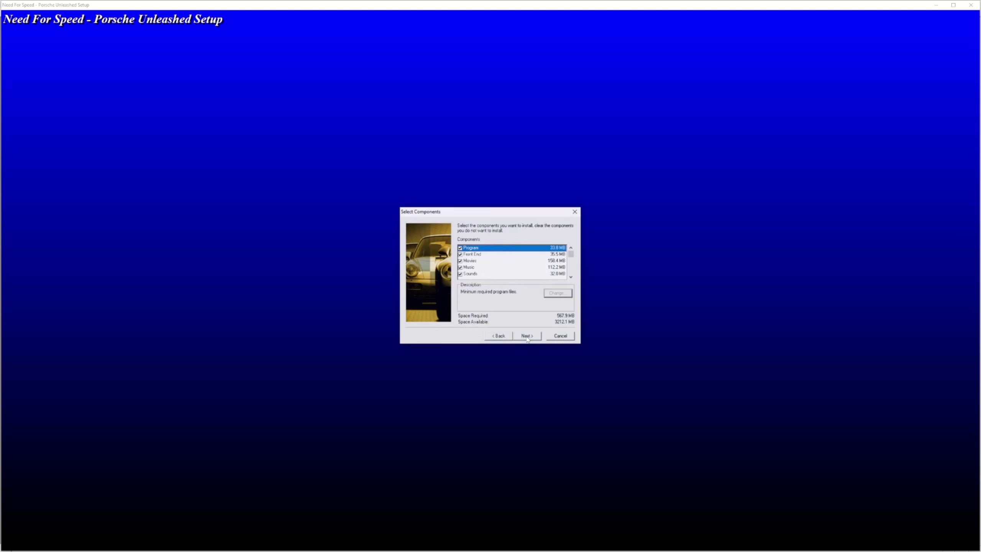
left_click(571, 276)
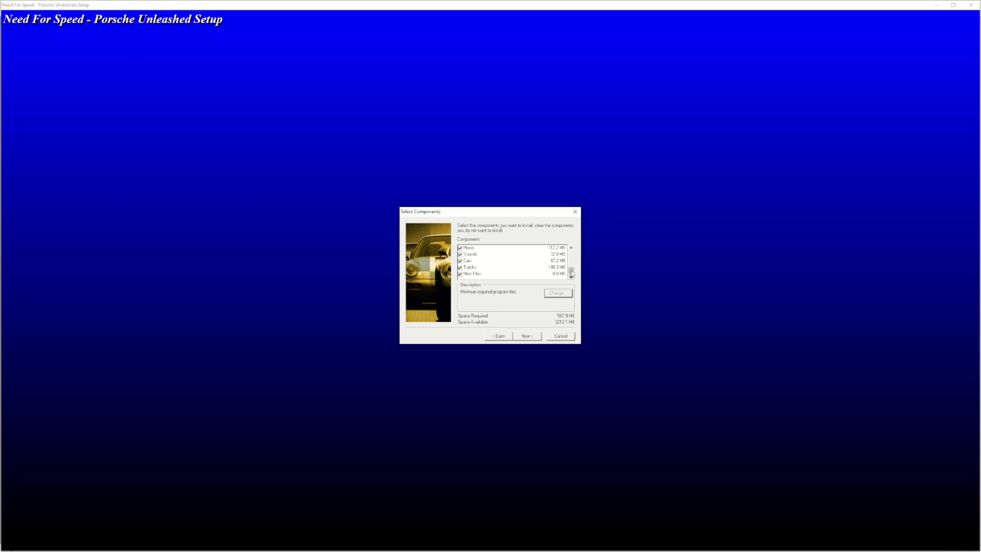
left_click_drag(572, 271, 571, 253)
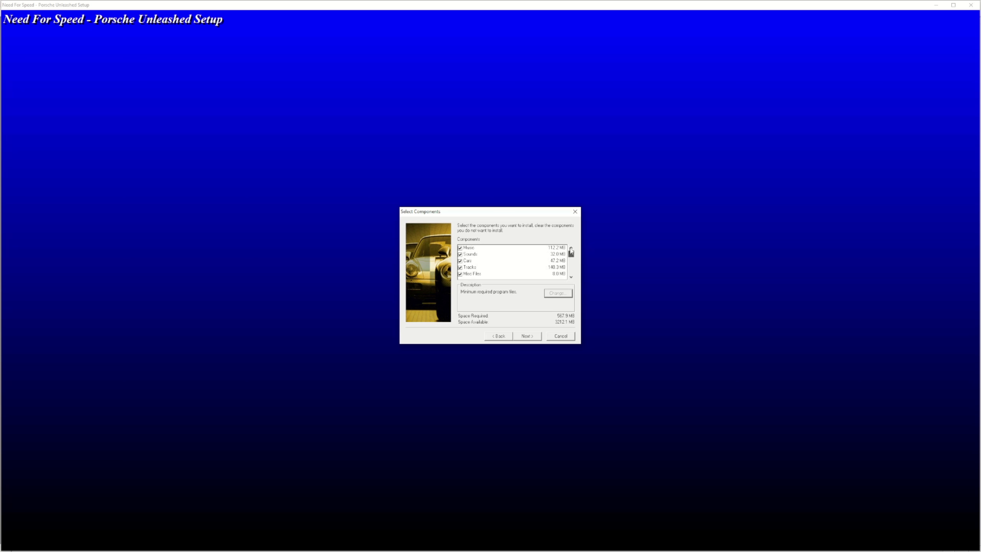
left_click(527, 336)
left_click(524, 334)
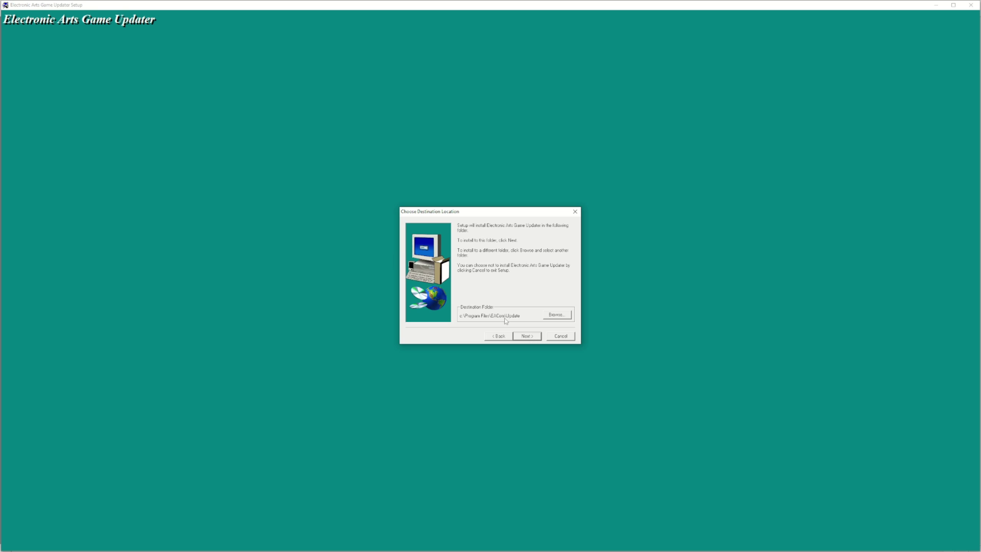
- Install the EA Game Updater to c:\Program Files\EA\Core\Update and finish its setup
left_click(528, 337)
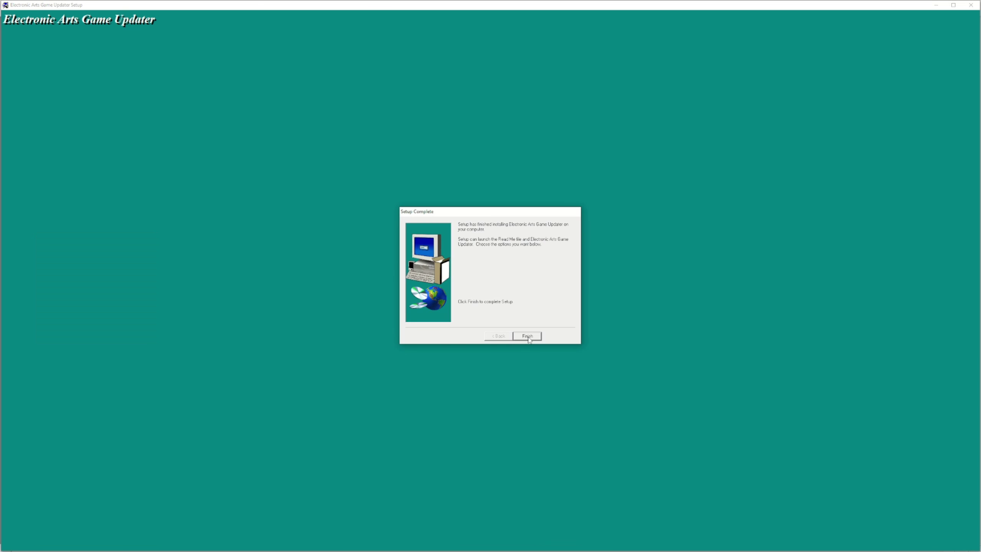
left_click(527, 336)
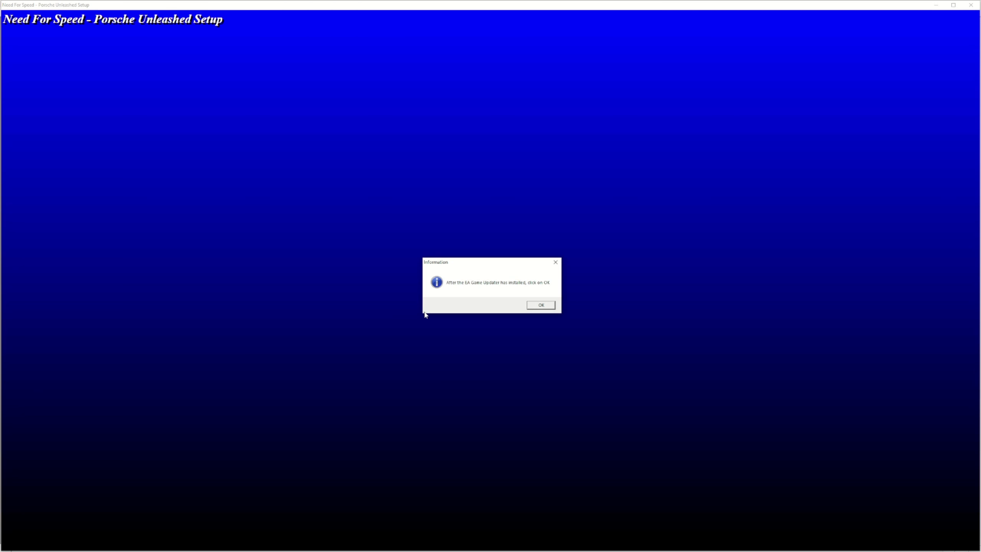
- Add a desktop shortcut, choose the NVIDIA GeForce RTX 4080 renderer, and postpone registration
left_click(534, 307)
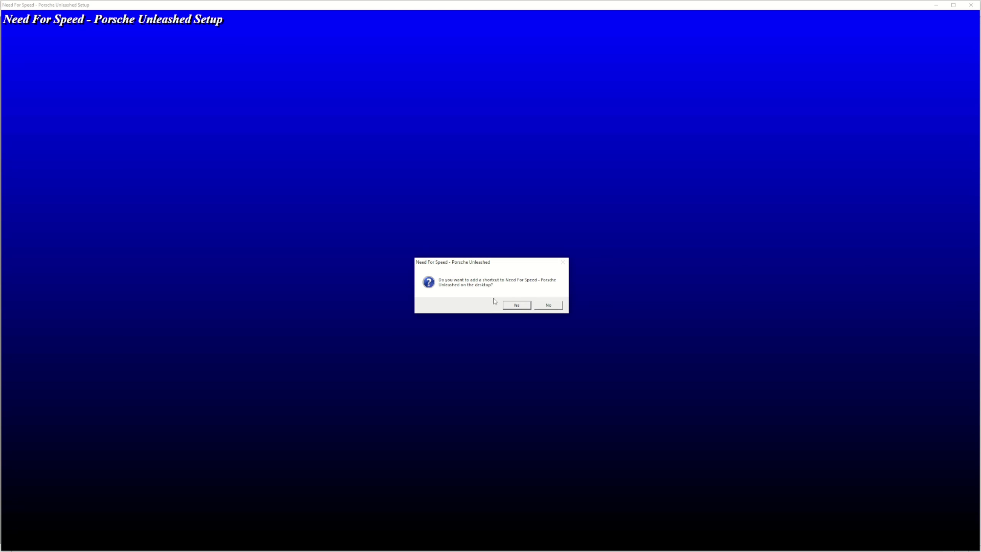
left_click(517, 305)
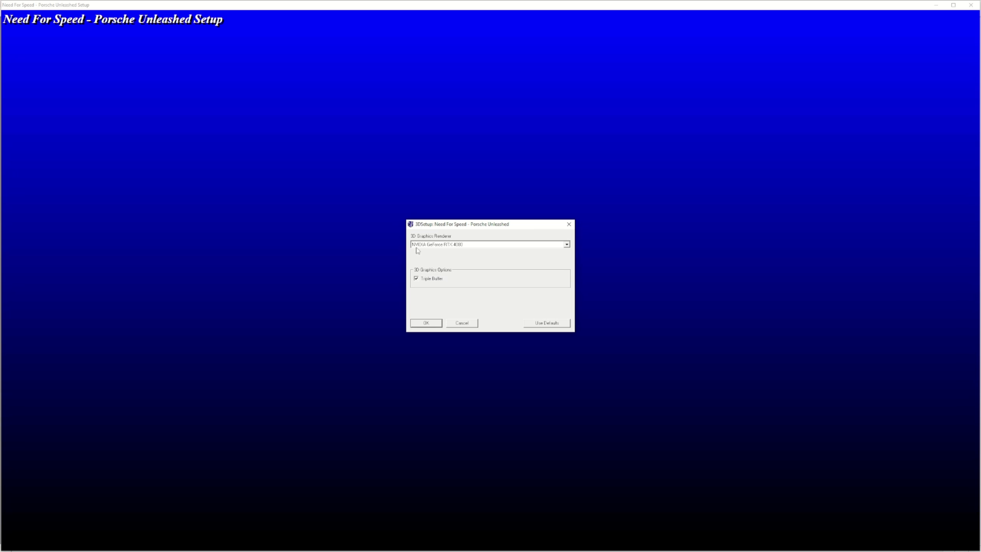
left_click(419, 244)
left_click(420, 252)
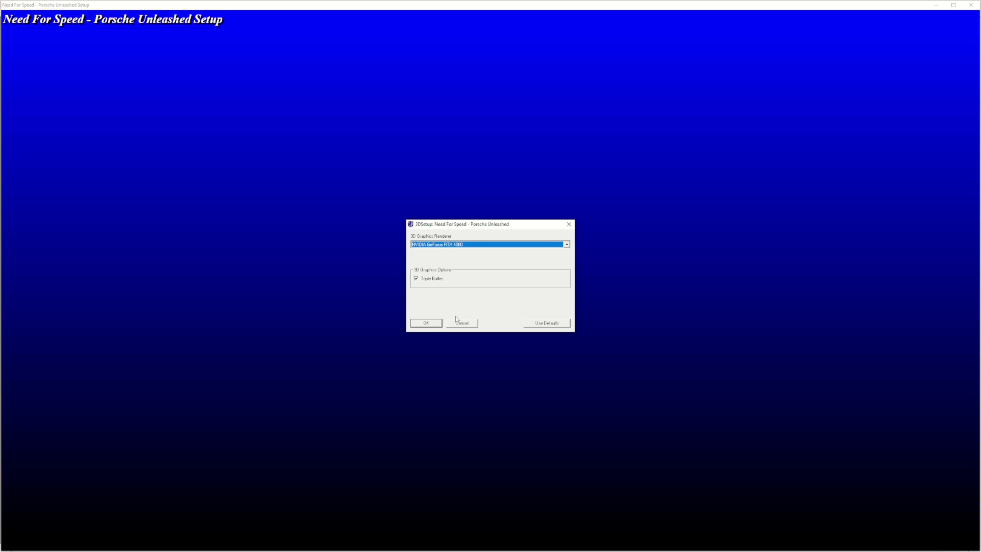
left_click(426, 323)
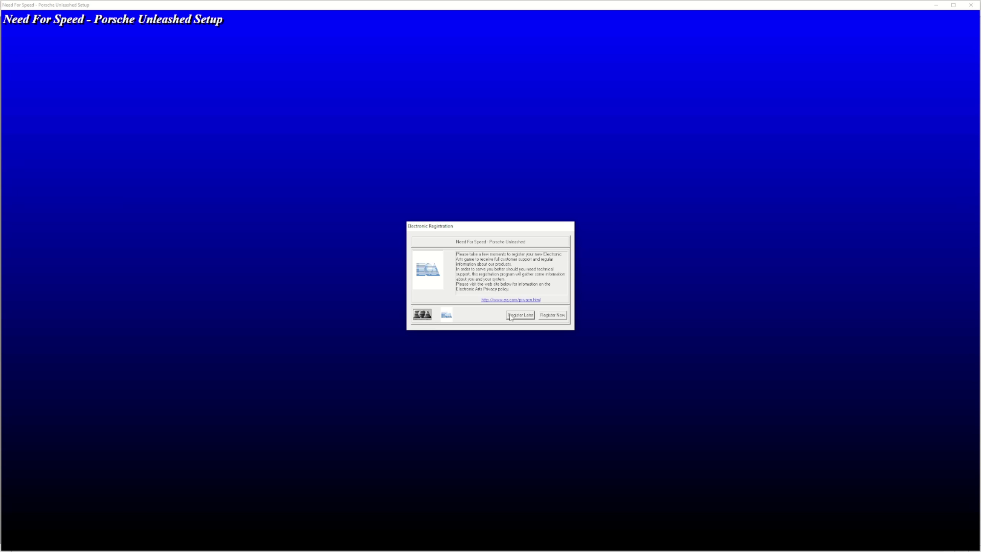
left_click(519, 316)
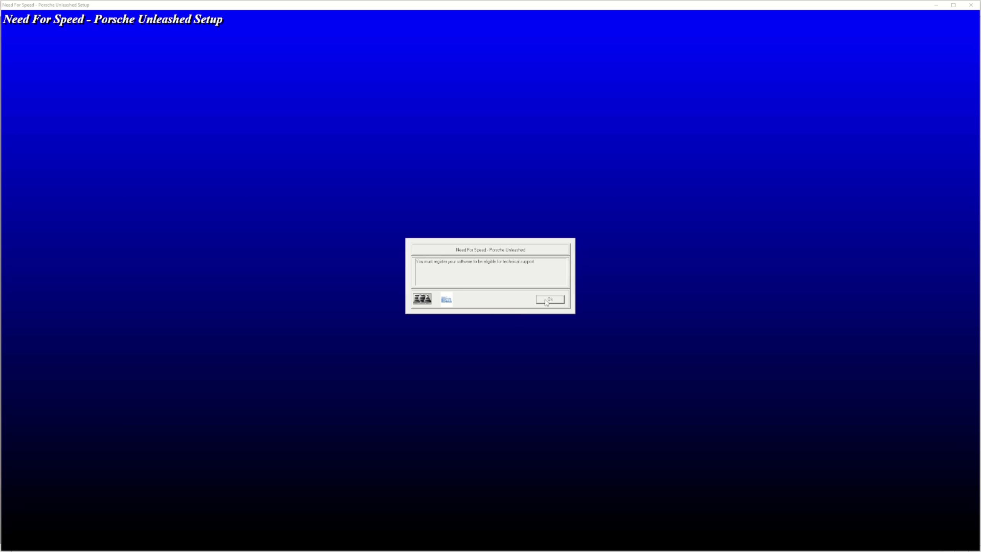
left_click(546, 301)
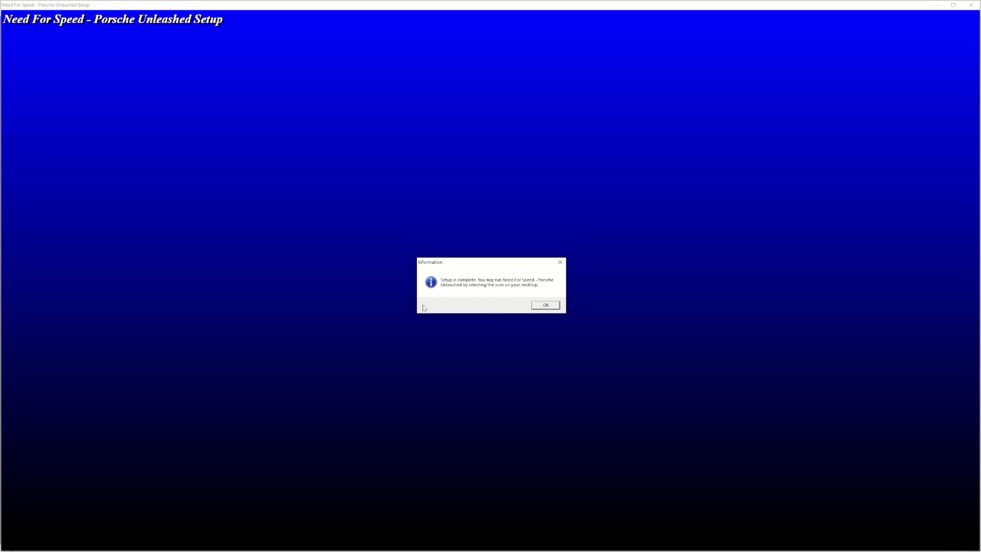
- Close the setup-complete notice and place the TripPatch folder window beside the NFSPU folder
left_click(547, 306)
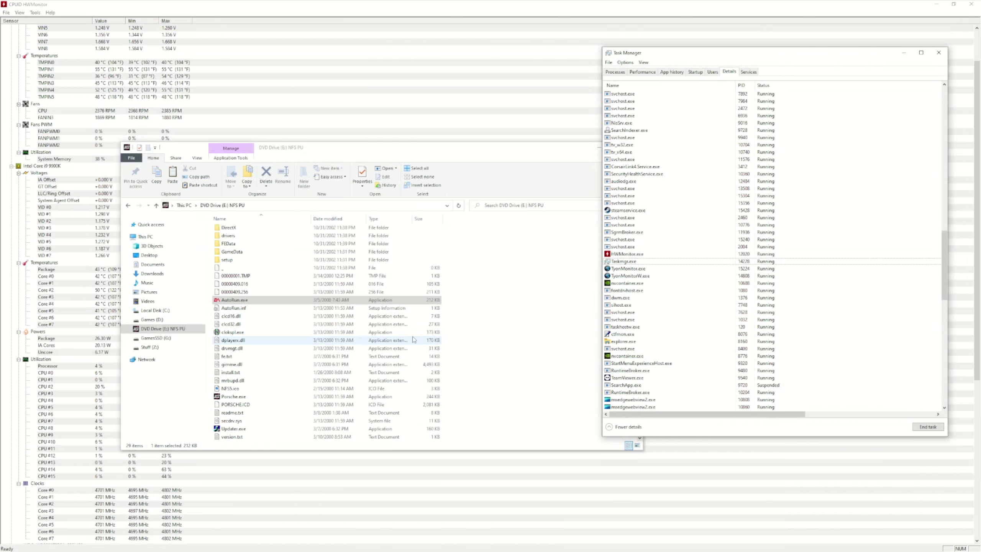
left_click(535, 297)
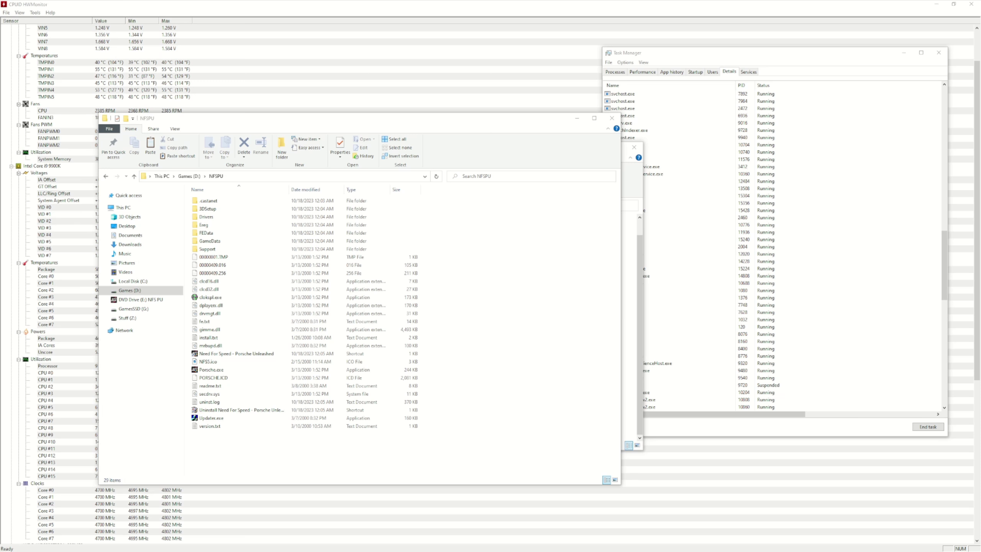
left_click_drag(0, 174, 416, 131)
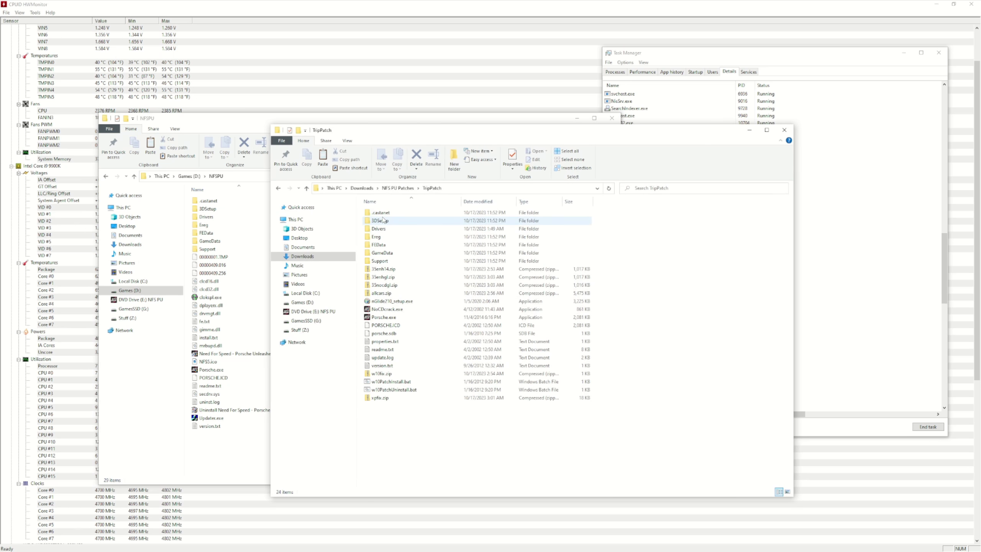
- Paste all 24 TripPatch files into D:\NFSPU, replacing the existing game files
mouse_move(383, 220)
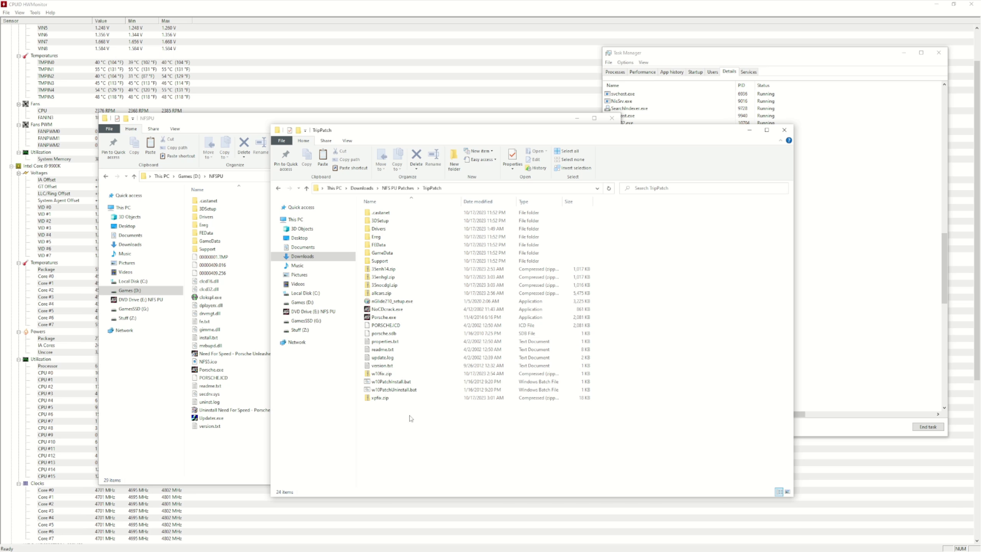
left_click_drag(415, 424, 381, 219)
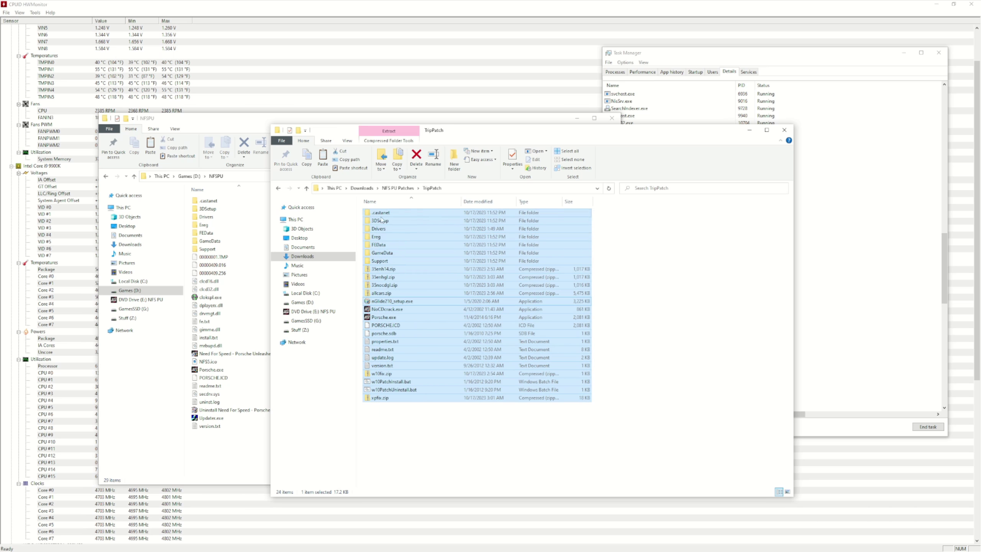
left_click(404, 448)
left_click_drag(414, 419, 372, 209)
left_click(237, 451)
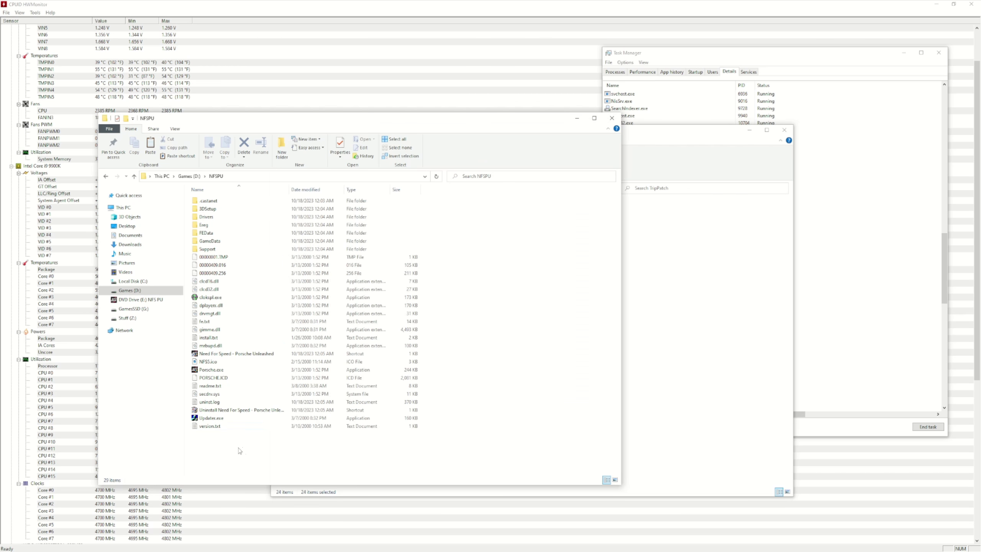
key("ctrl+v")
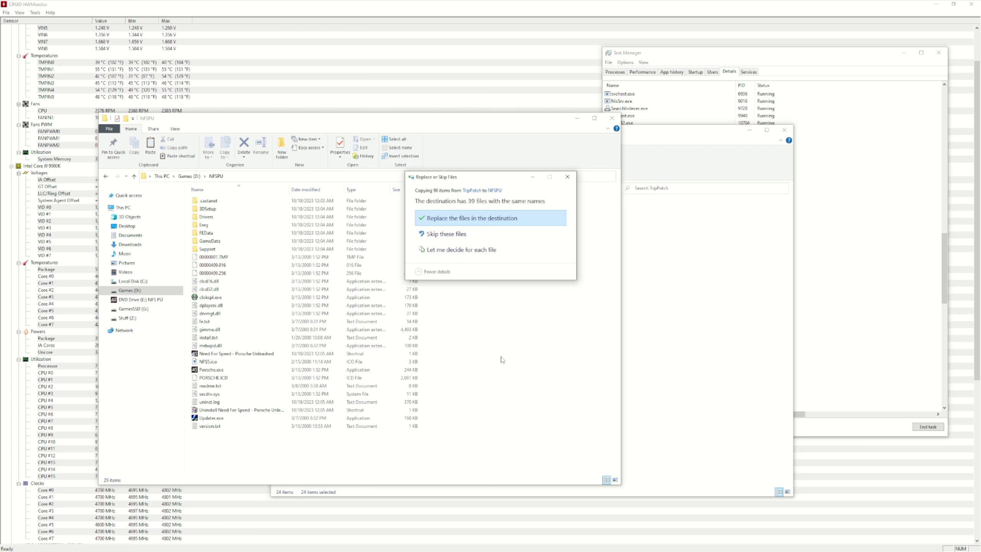
left_click(445, 218)
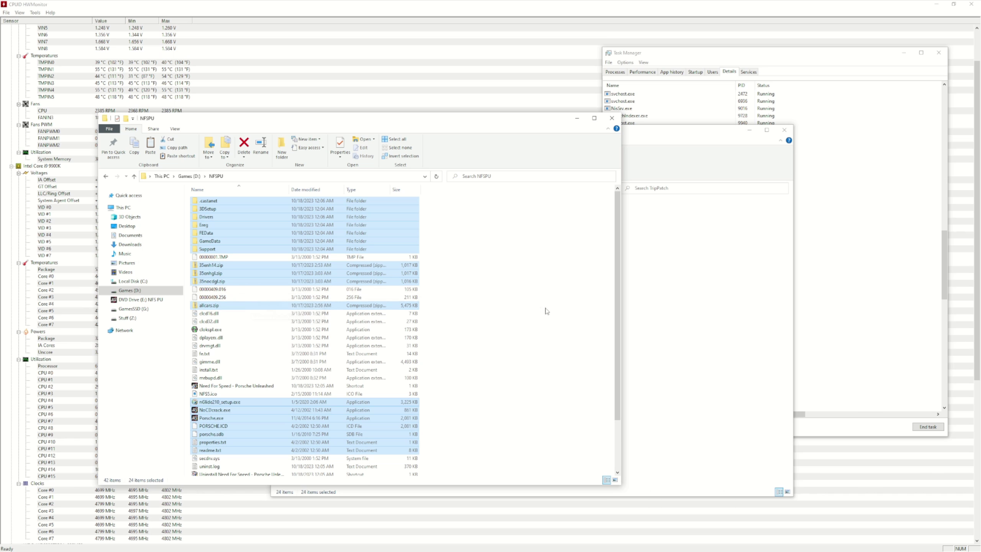
- Clear the pasted-file selection and scroll down the NFSPU file list
left_click(533, 309)
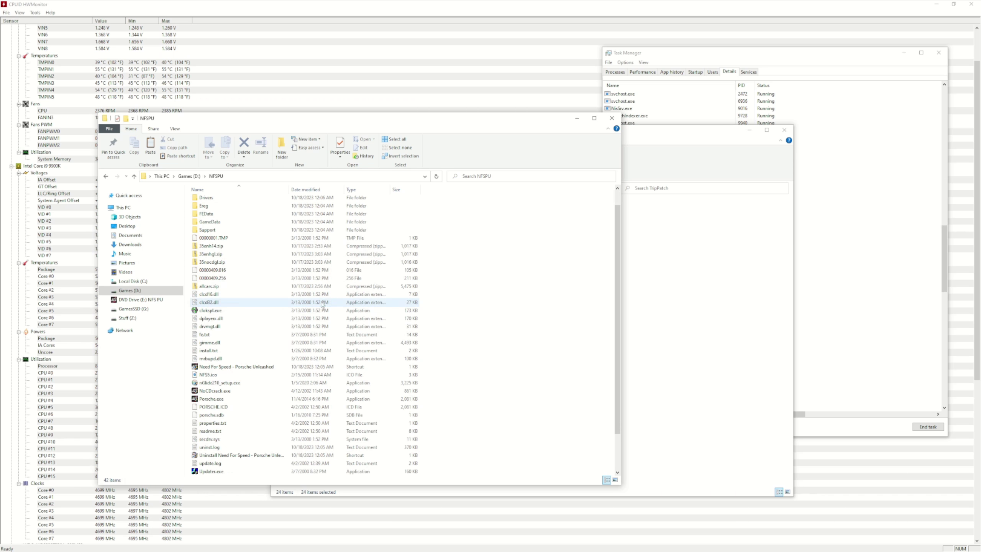
scroll(287, 305, "down", 3)
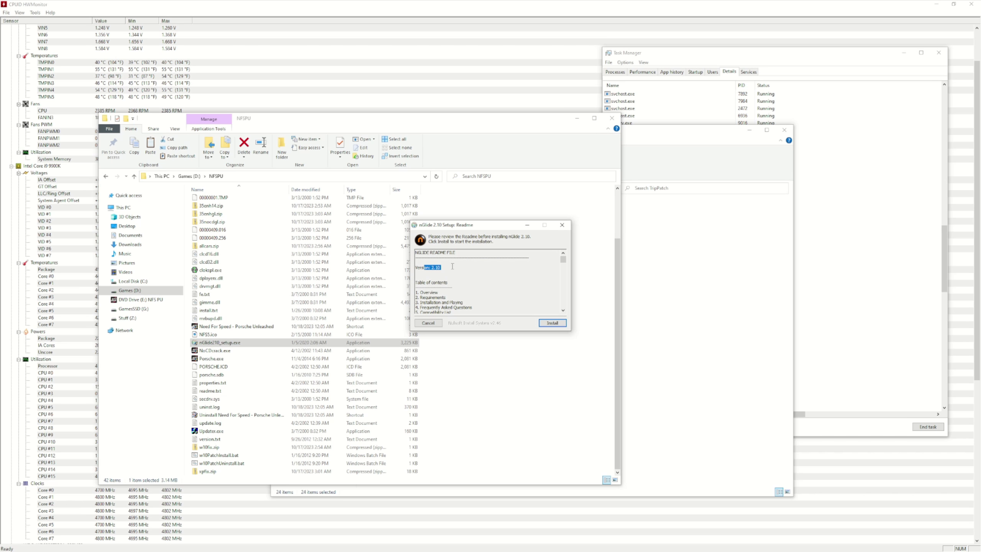
- Install nGlide 2.10 from its readme page and close the installer when complete
left_click(453, 266)
left_click_drag(424, 267, 446, 269)
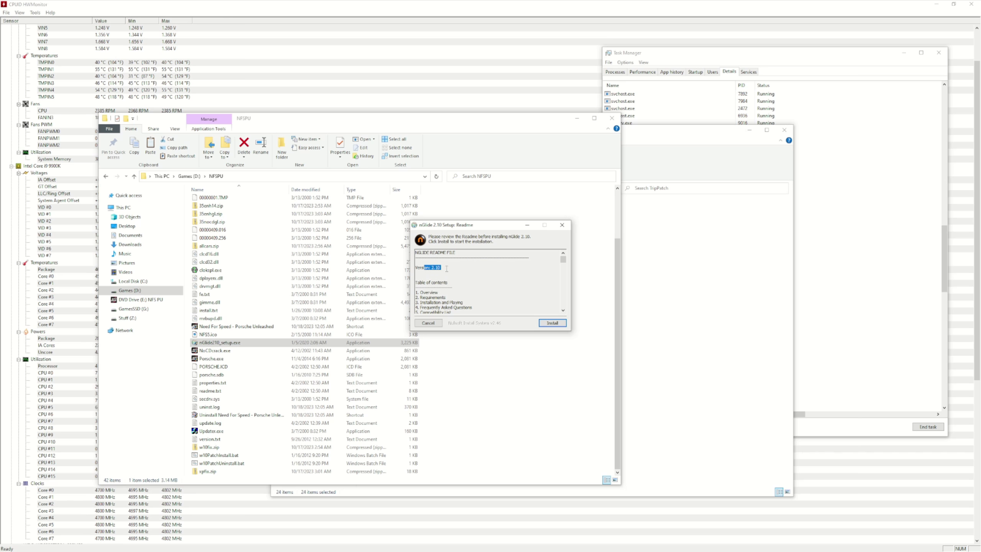
left_click(552, 323)
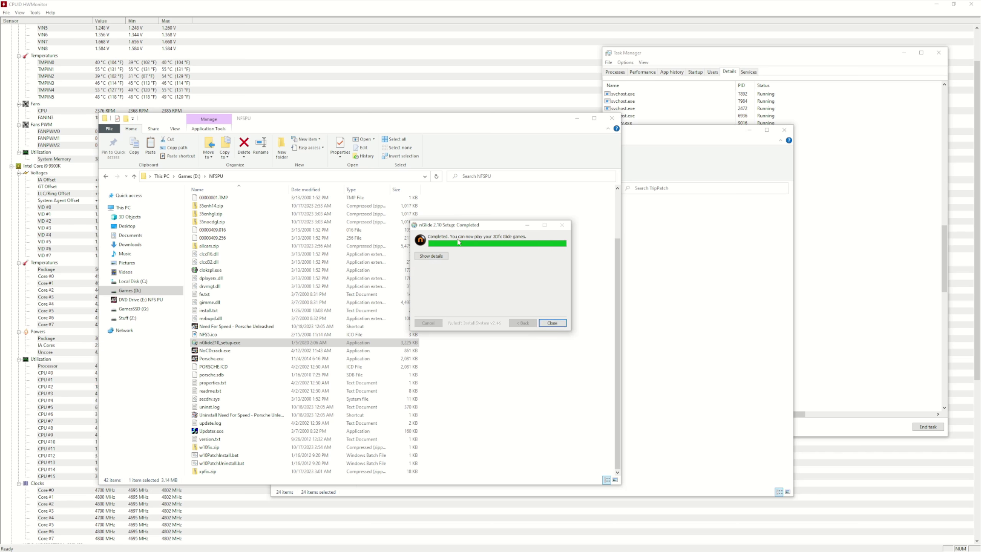
left_click(552, 323)
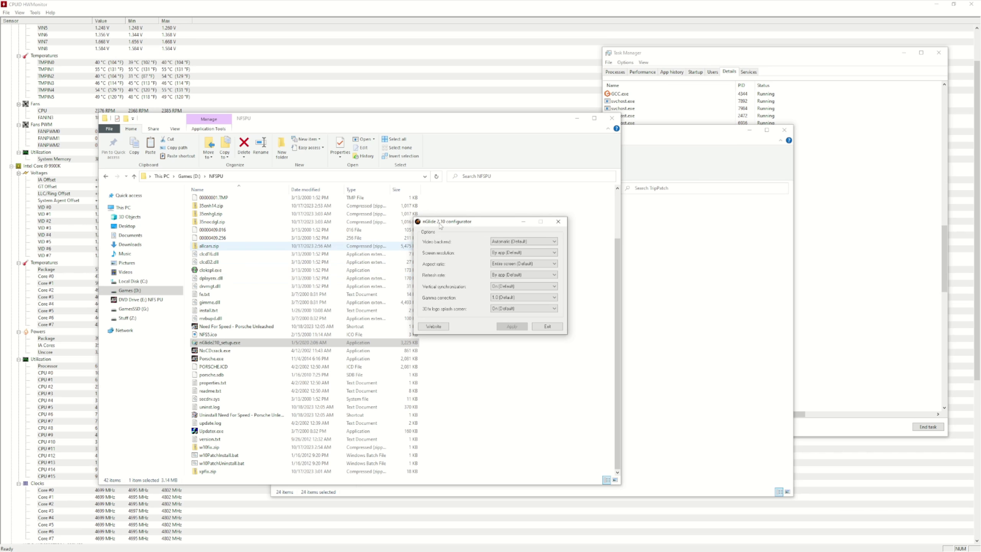
- Keep the automatic video backend, set resolution to 2560 x 1440 and aspect ratio to Aspect correction
left_click_drag(438, 221, 373, 218)
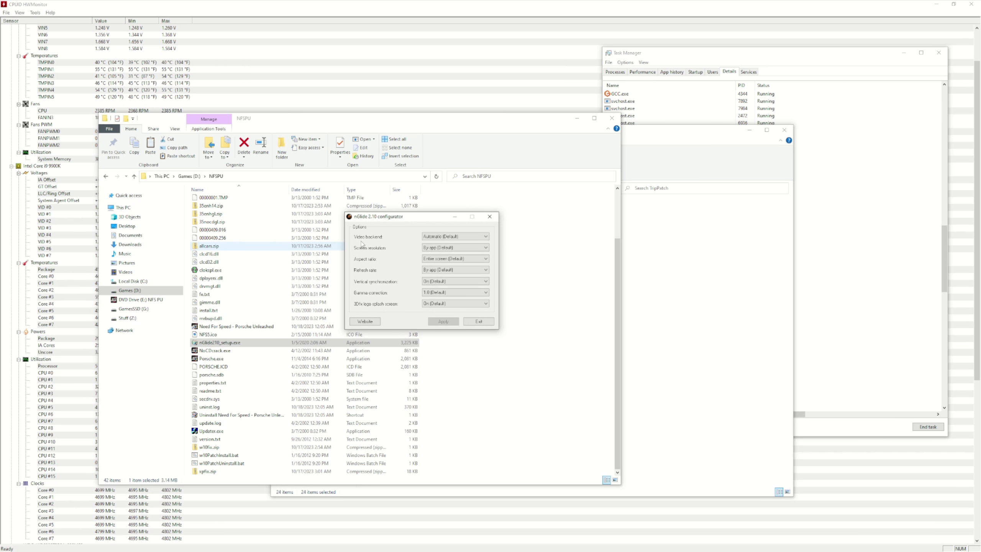
left_click(435, 237)
left_click(437, 245)
left_click(437, 249)
scroll(452, 264, "down", 3)
scroll(453, 265, "down", 4)
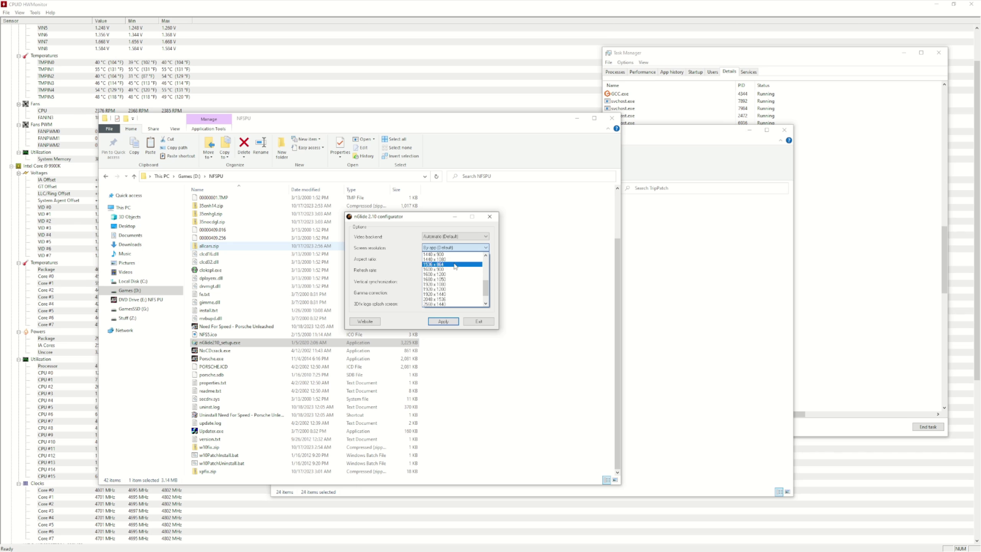
scroll(452, 276, "down", 2)
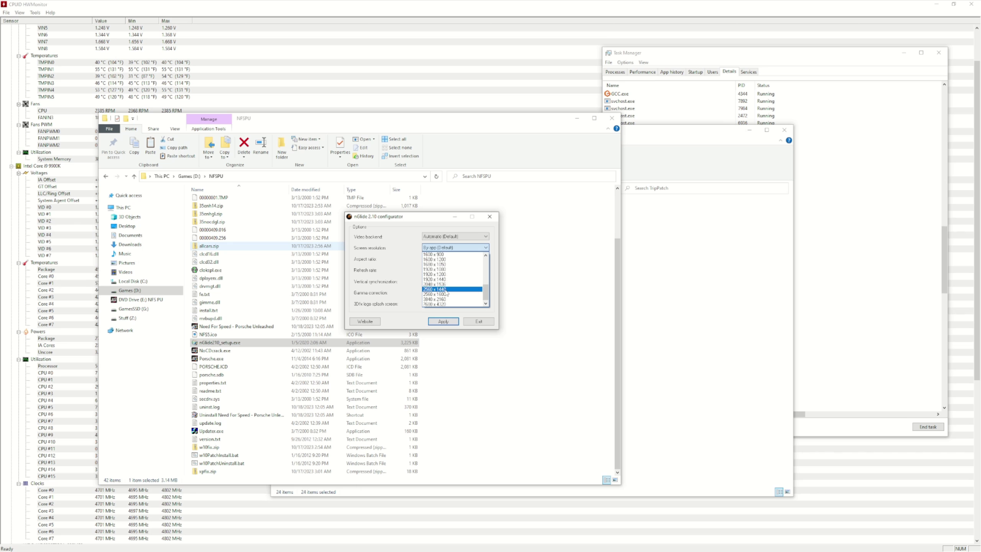
left_click(447, 294)
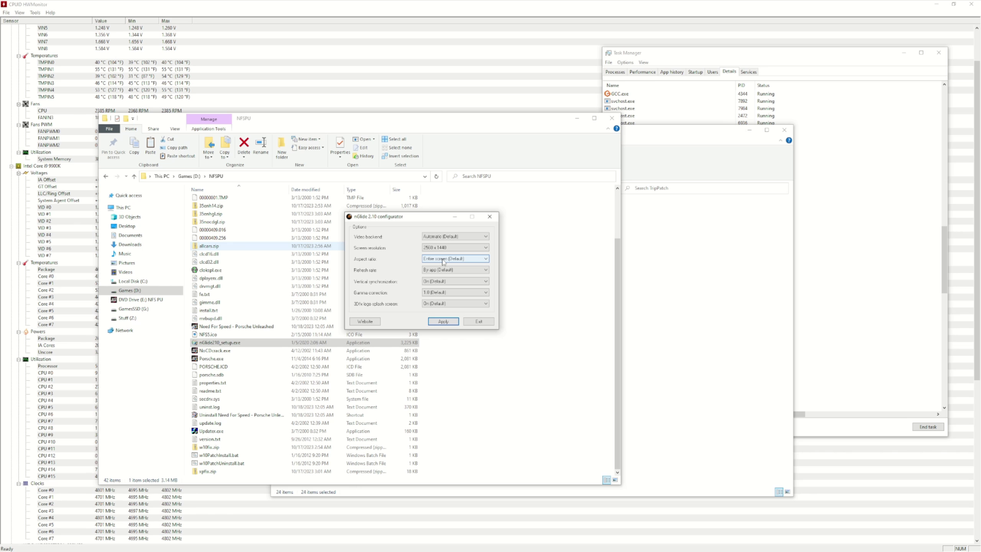
left_click(443, 262)
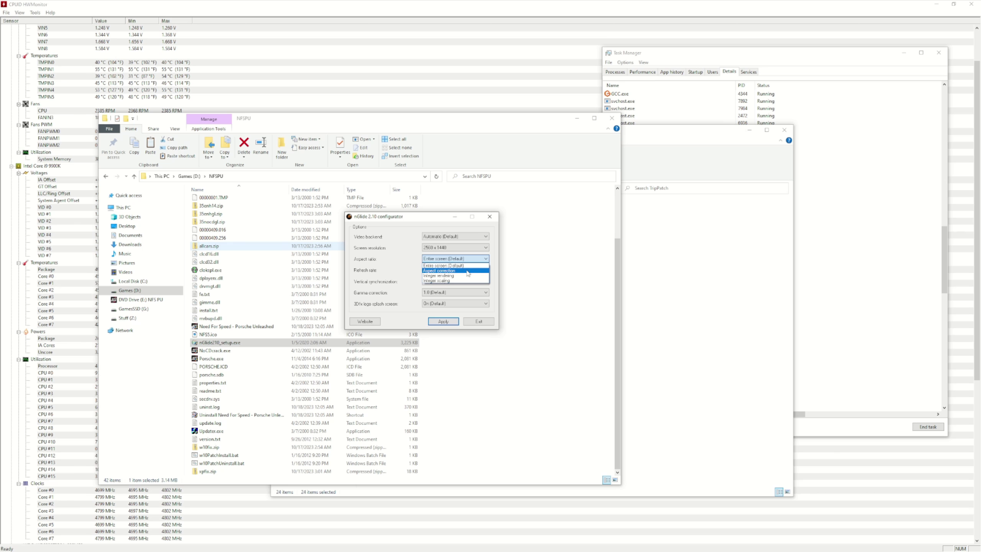
left_click(463, 271)
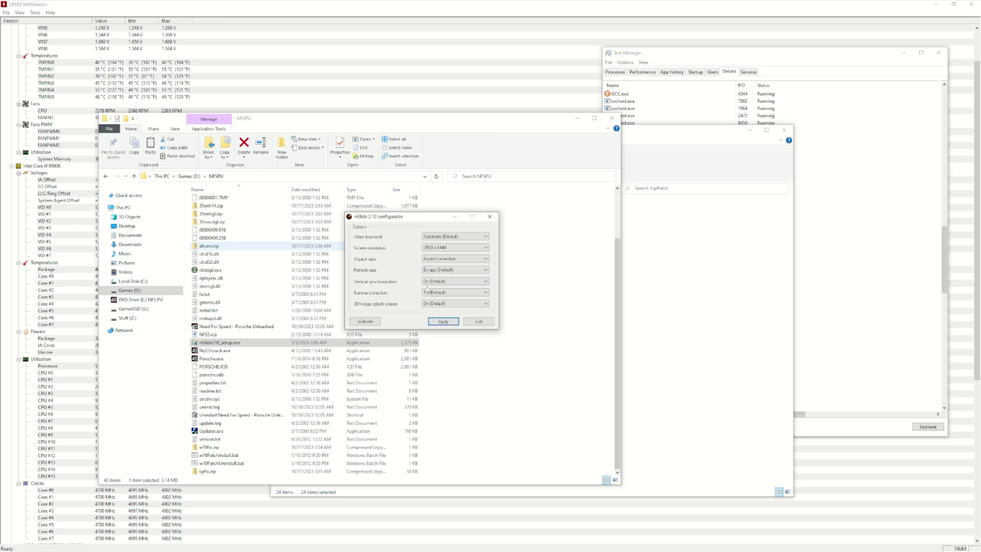
- Keep vertical sync On and gamma at 1.0, apply the nGlide settings and exit the configurator
left_click(452, 282)
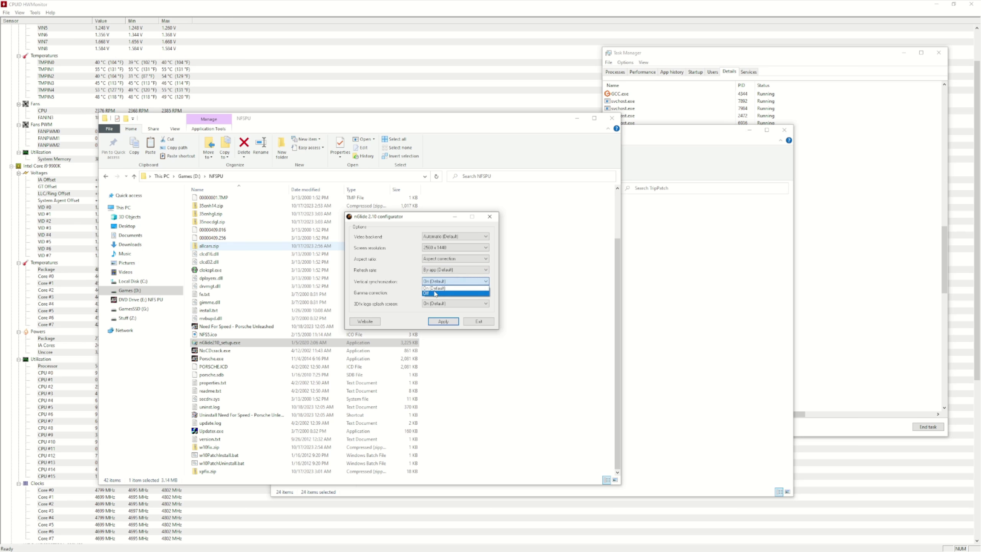
left_click(435, 288)
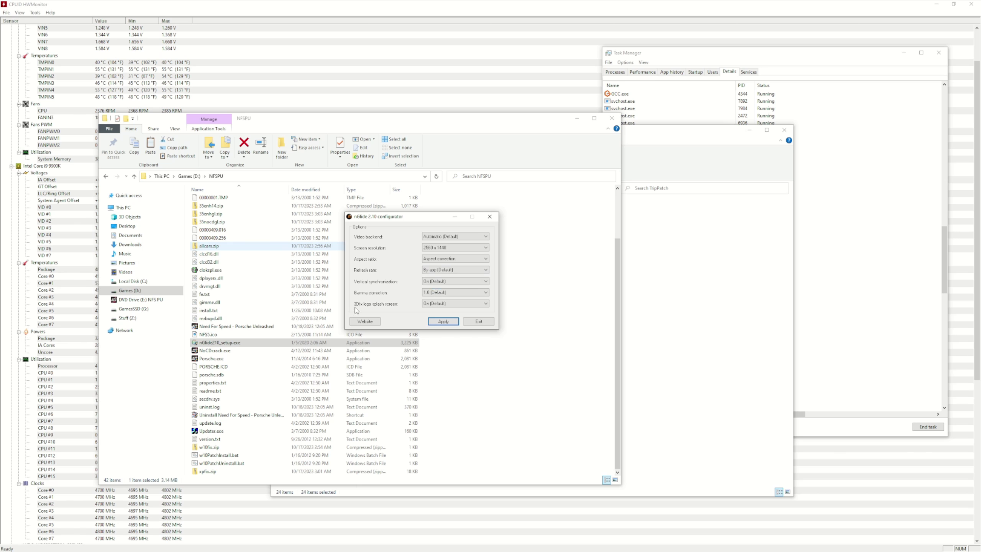
left_click(440, 294)
left_click(440, 294)
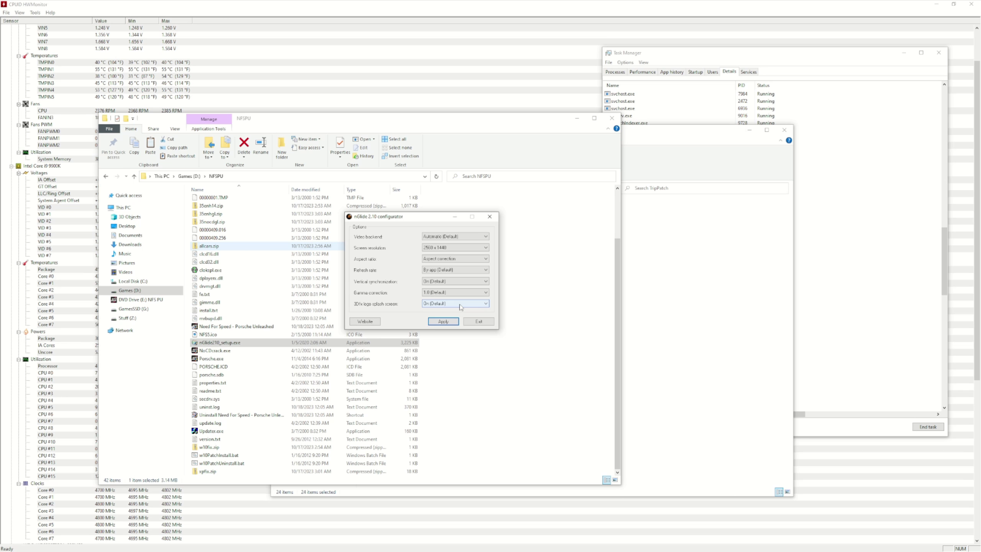
left_click(443, 322)
left_click(479, 321)
left_click(560, 356)
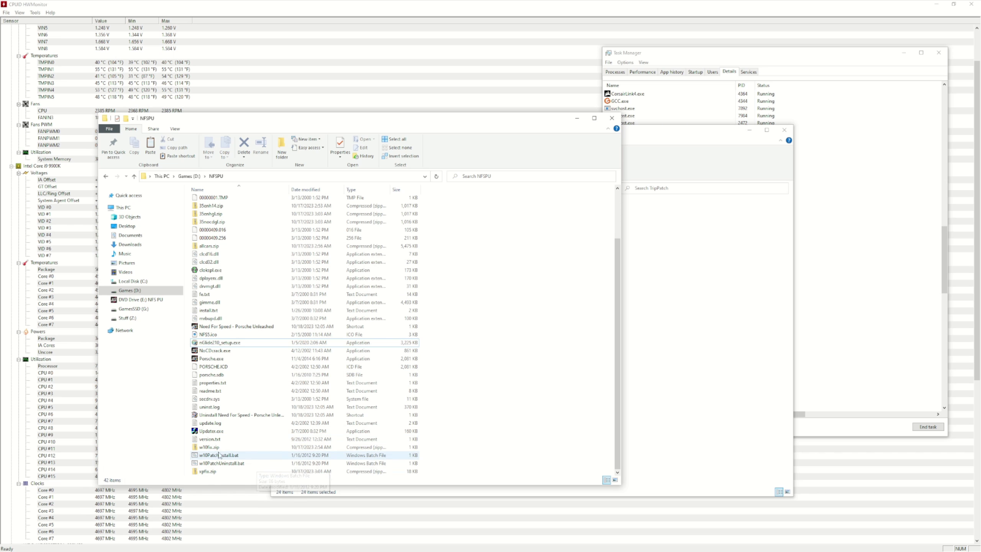
- Open the w10PatchInstall.bat script in Notepad
left_click(208, 448)
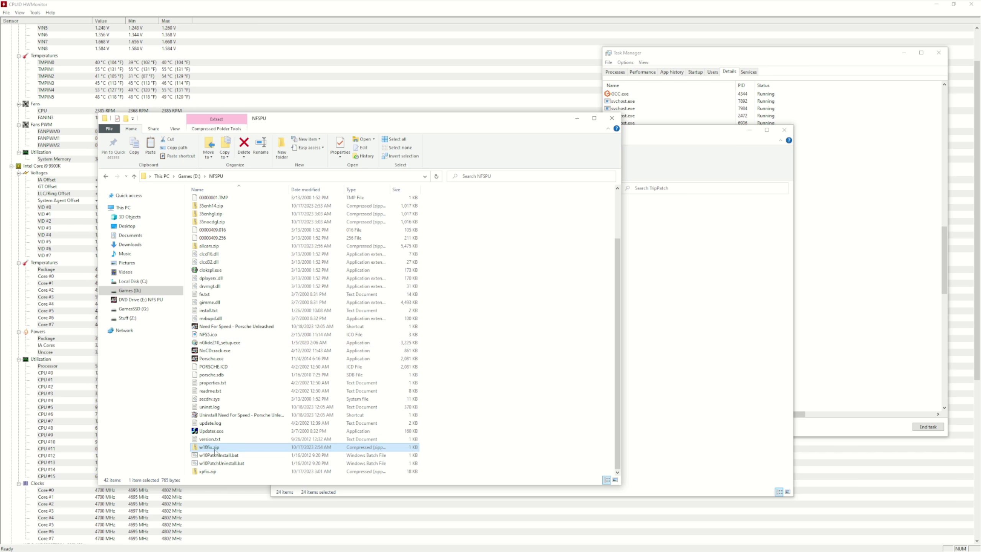
left_click(217, 457)
right_click(217, 458)
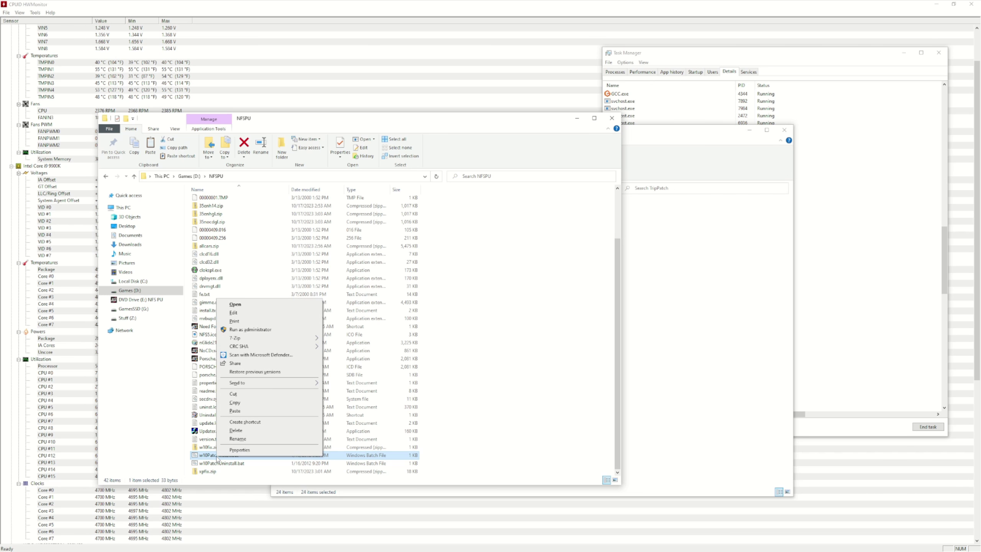
left_click(235, 313)
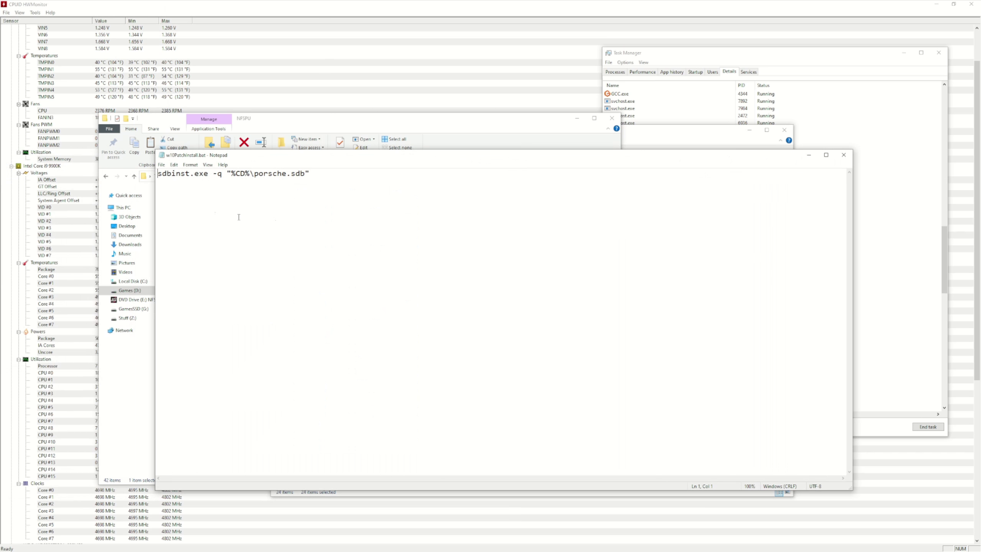
- Review its sdbinst quiet-install command, close Notepad, and run w10PatchInstall.bat as administrator
left_click_drag(158, 173, 204, 173)
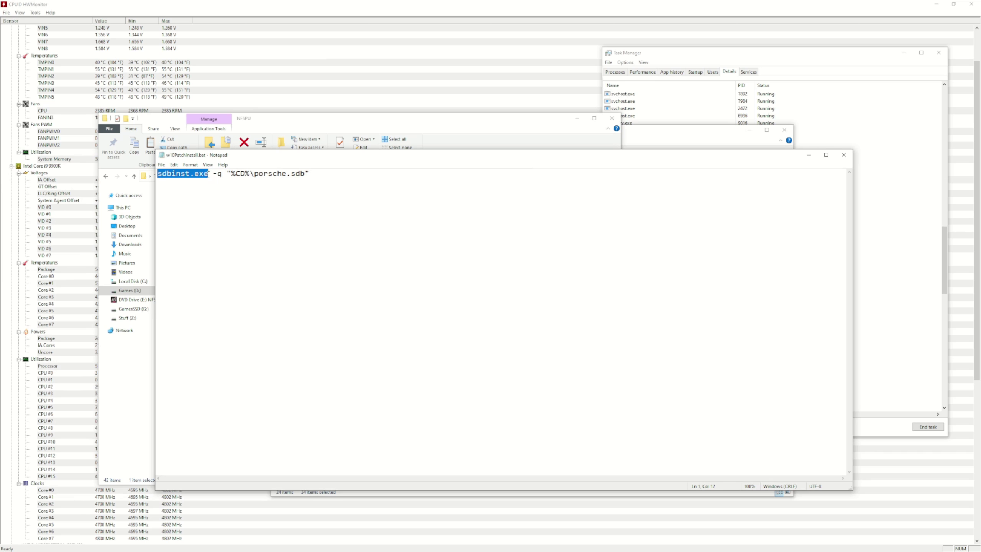
left_click_drag(213, 176, 310, 178)
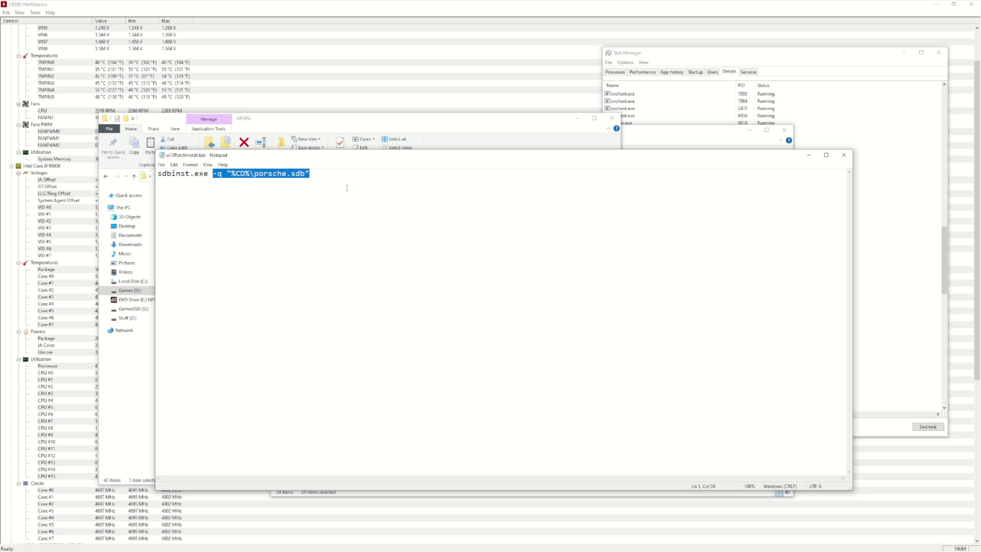
left_click(847, 155)
right_click(217, 459)
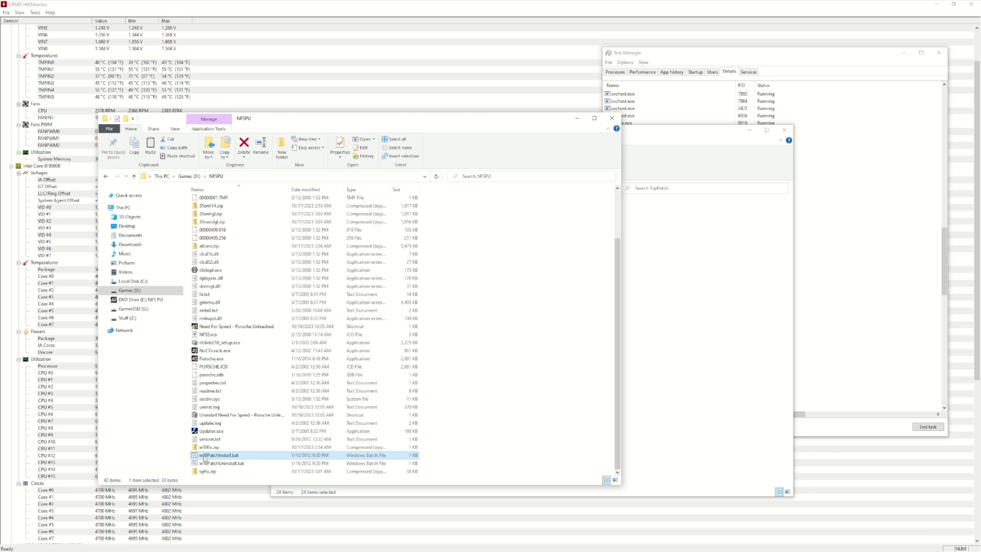
- Maximize Explorer, open the Drivers folder and merge Enable Glide Renderer.reg into the registry
left_click(594, 118)
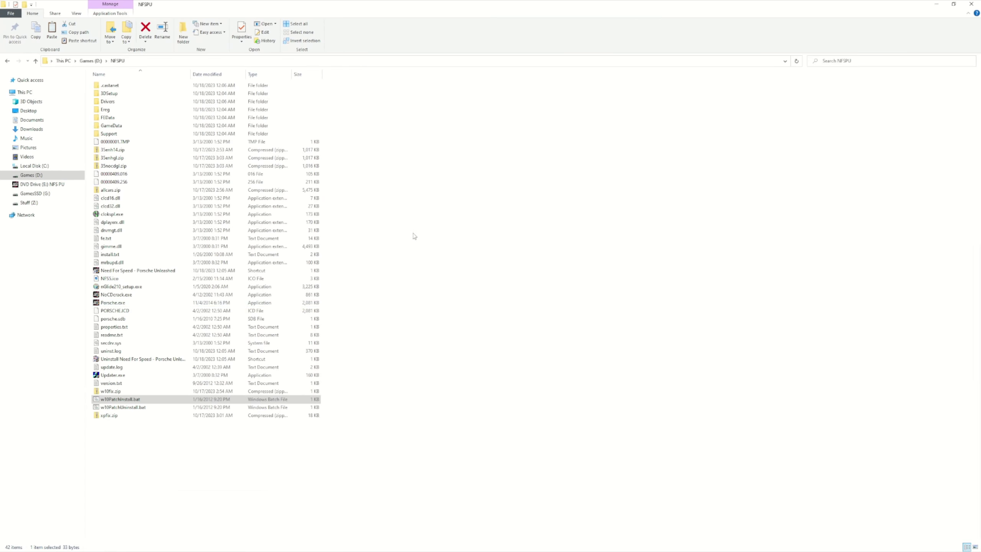
double_click(108, 103)
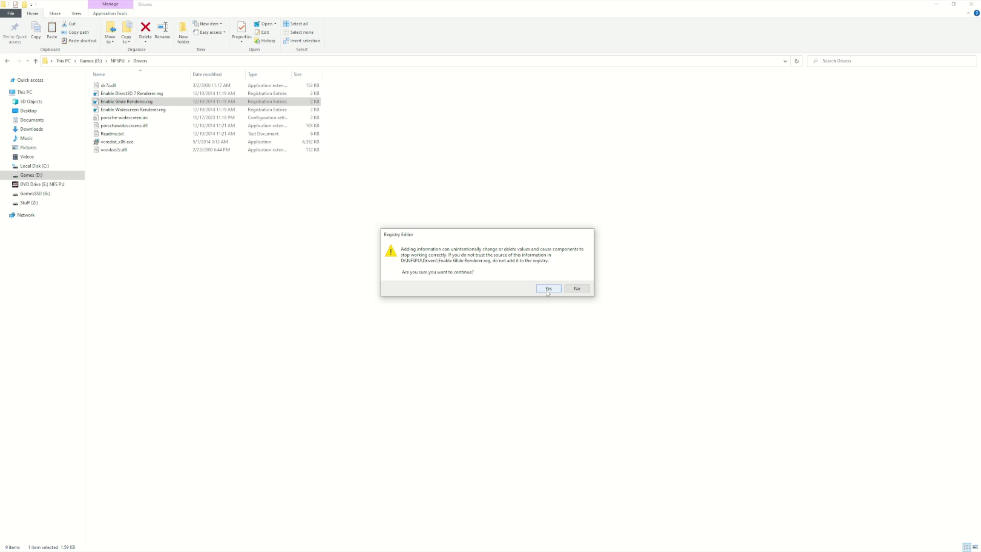
left_click(547, 289)
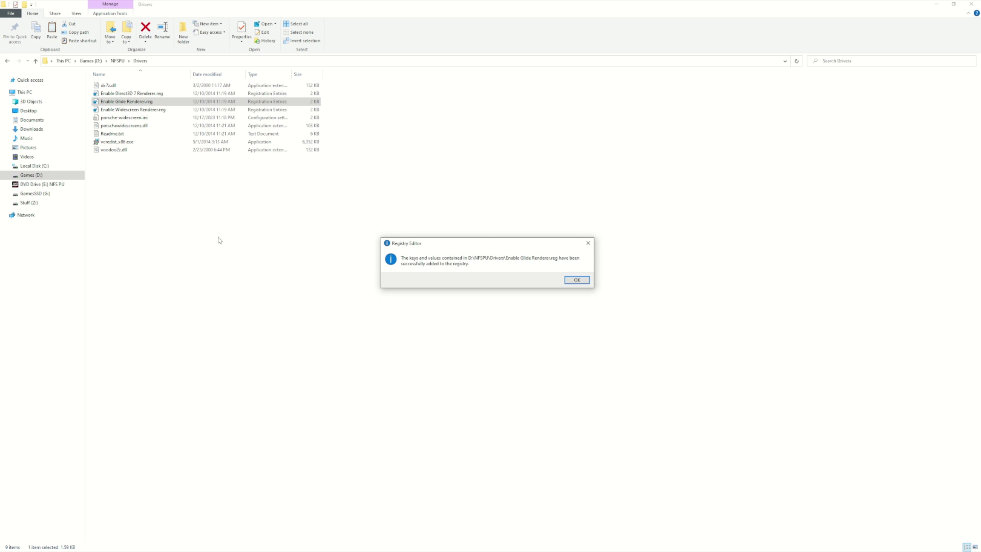
left_click(572, 282)
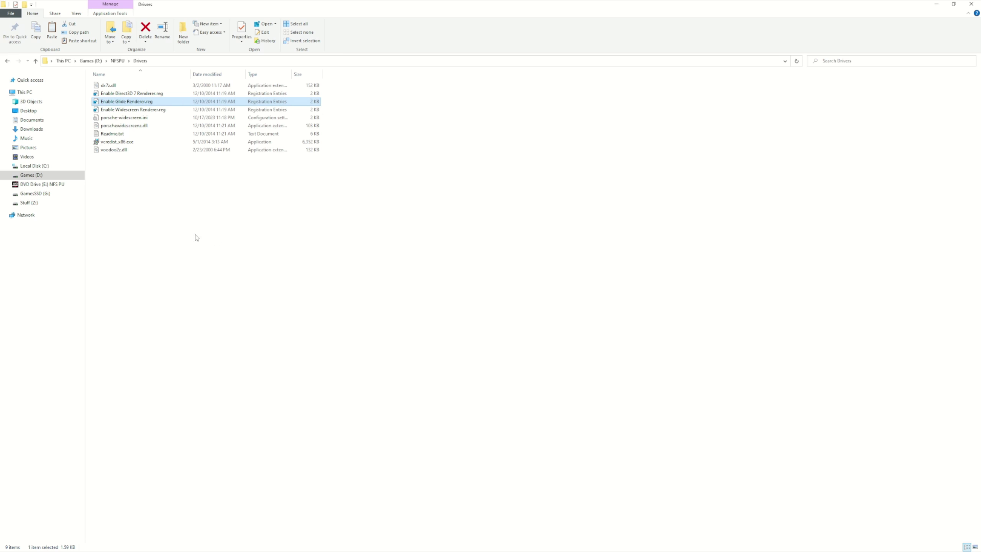
- View the entries of Enable Glide Renderer.reg in Notepad, then close it
right_click(117, 102)
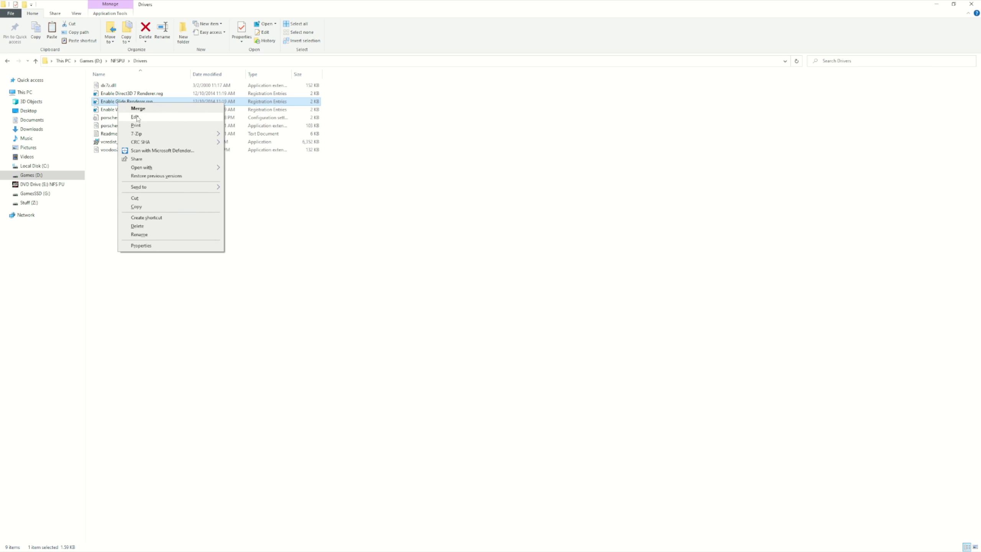
left_click(136, 117)
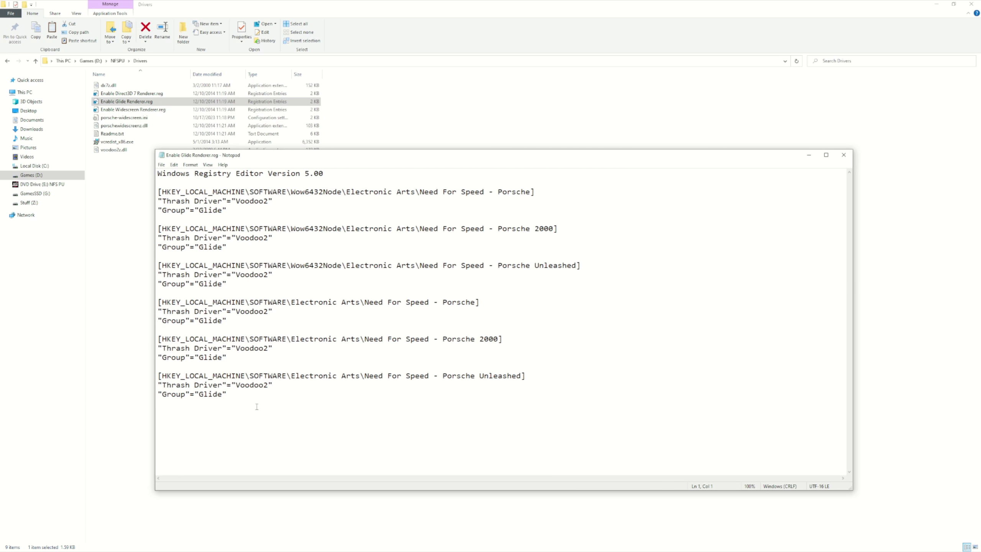
left_click_drag(257, 407, 146, 177)
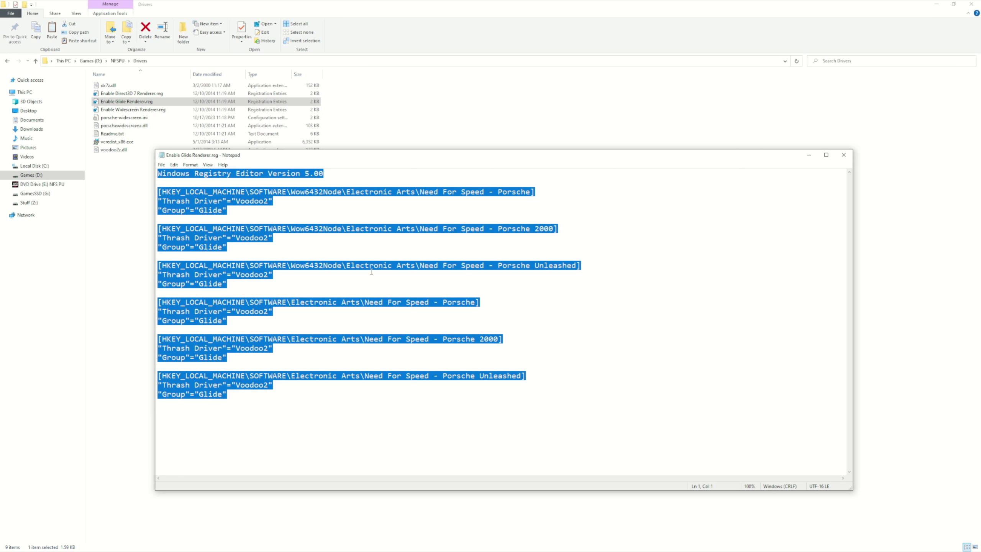
left_click(843, 154)
left_click(190, 210)
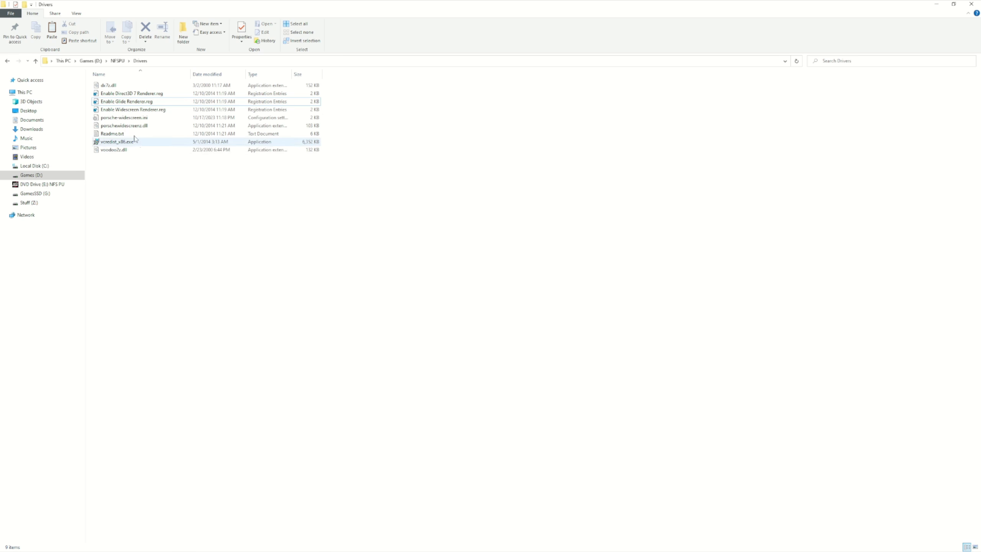
- Check the driver=dx7 and driver=voodoo2 lines in porsche-widescreen.ini, then close it
double_click(115, 118)
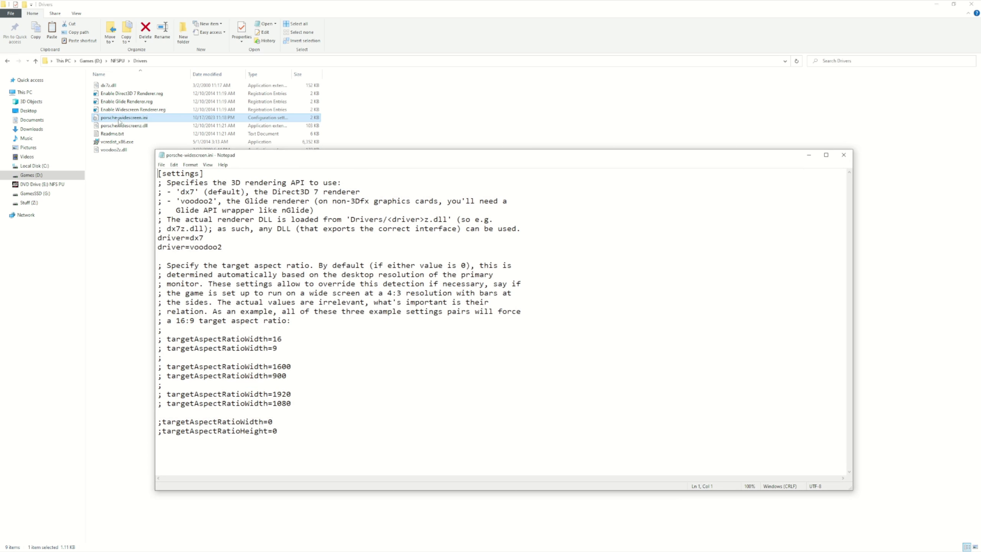
left_click_drag(224, 247, 157, 239)
left_click(177, 247)
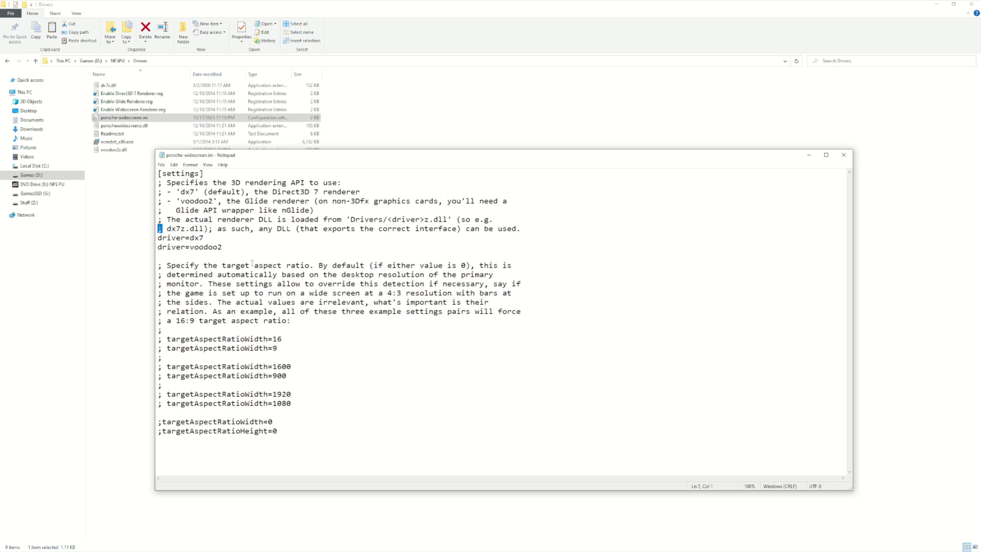
left_click_drag(225, 249, 153, 239)
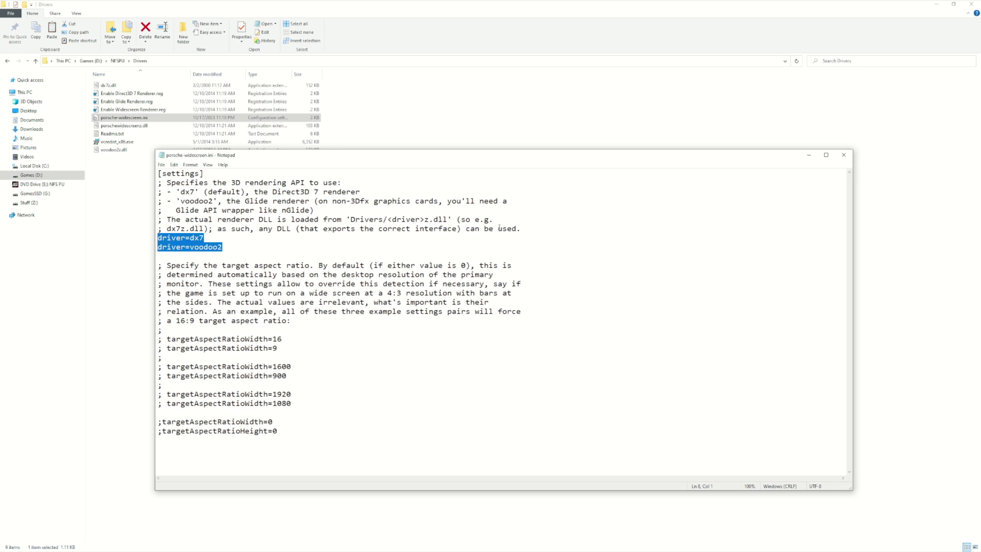
left_click(844, 155)
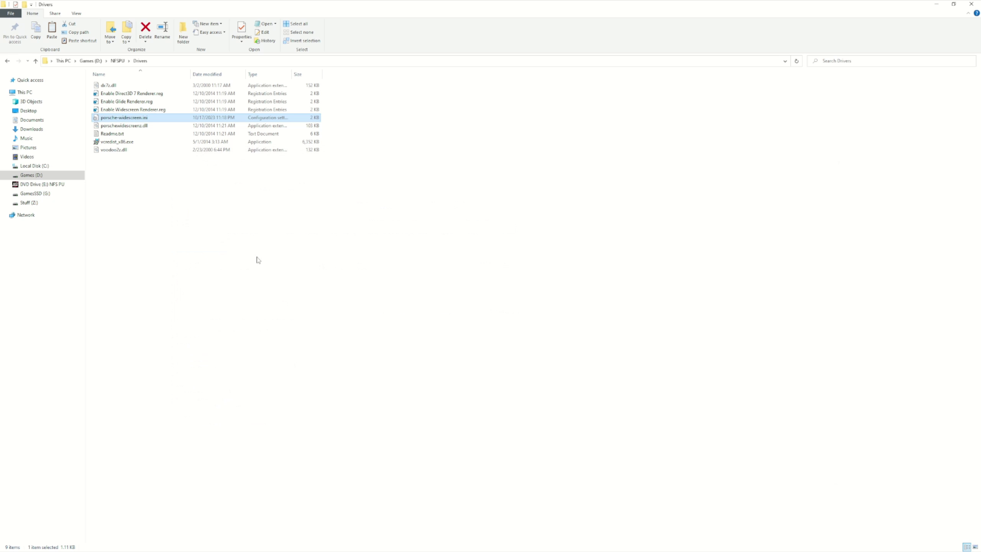
- In Porsche.exe's Properties, set Windows XP (Service Pack 2) compatibility with run as administrator kept on
left_click(118, 60)
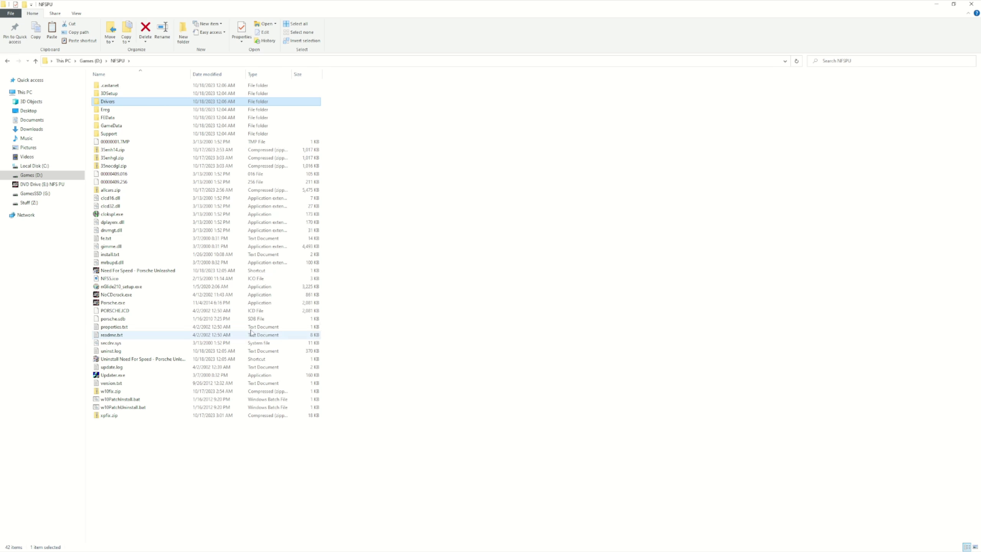
left_click(112, 305)
right_click(112, 308)
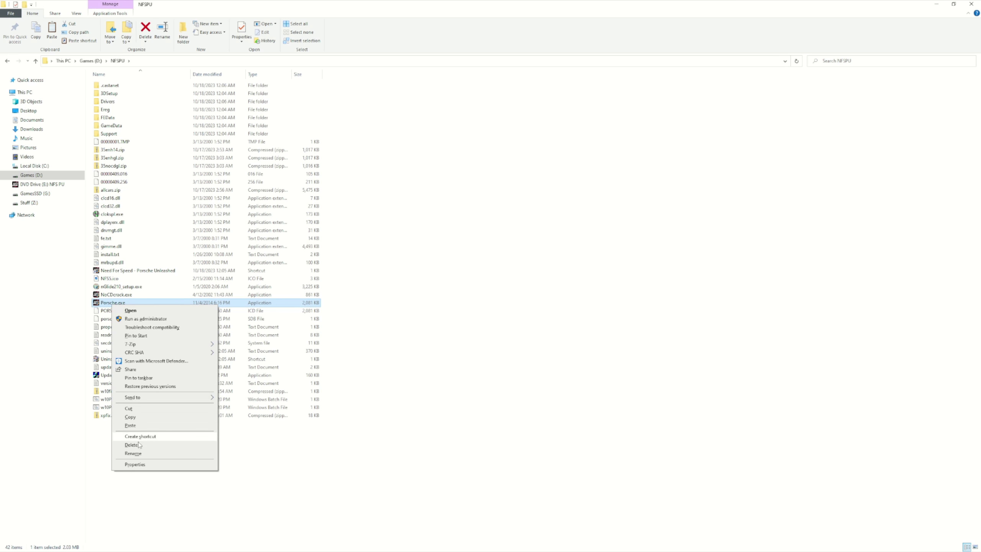
left_click(137, 466)
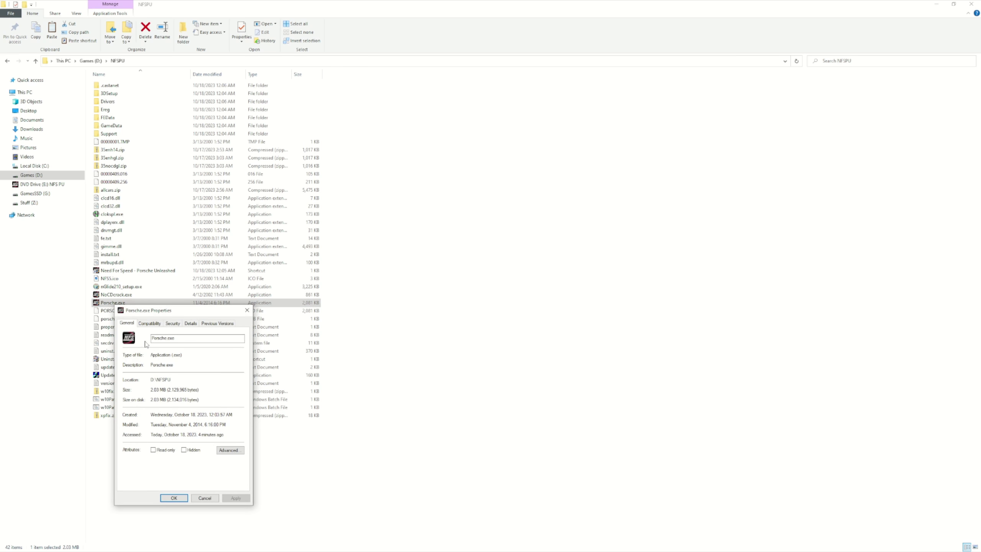
left_click(148, 325)
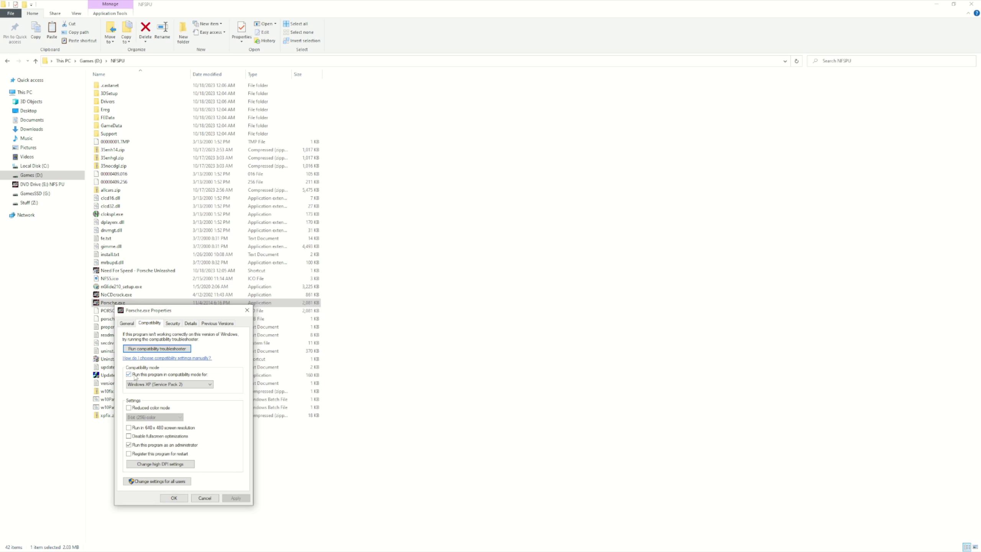
left_click(157, 385)
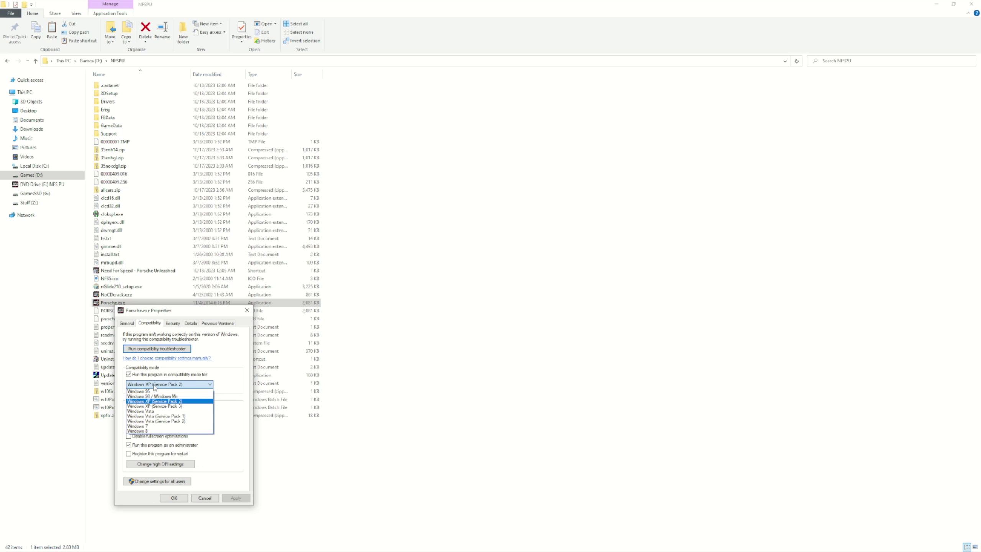
left_click(183, 402)
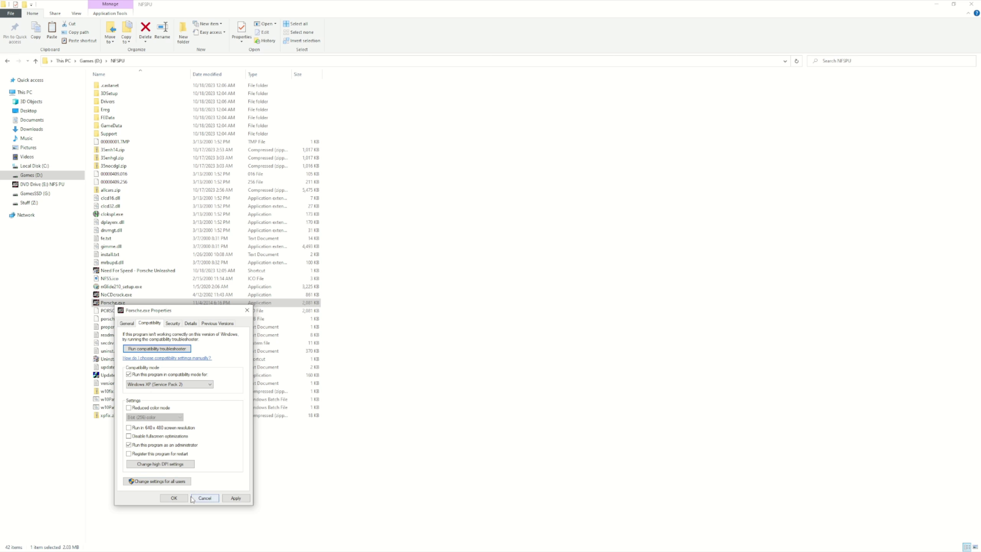
left_click(174, 498)
left_click(448, 412)
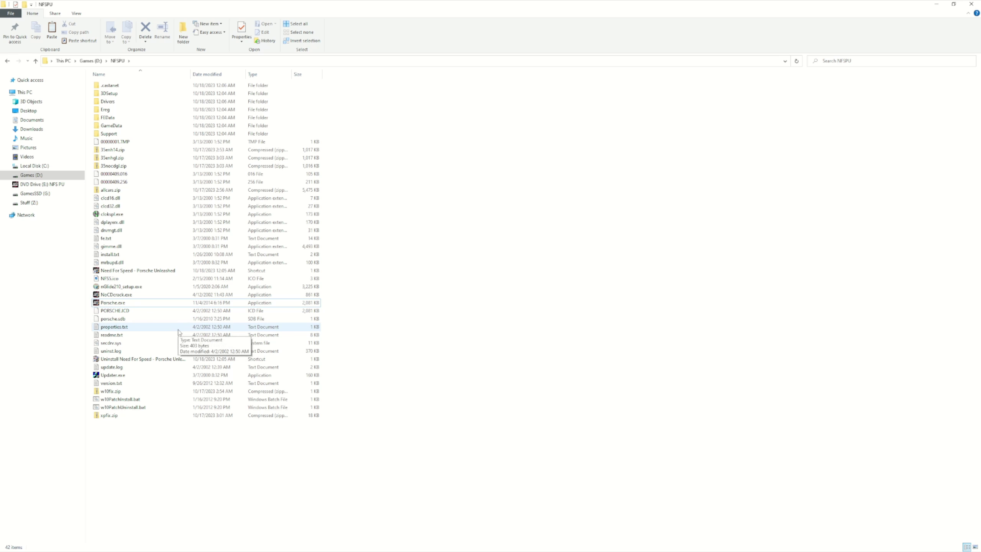
- Launch the game by running Porsche.exe as administrator
right_click(113, 304)
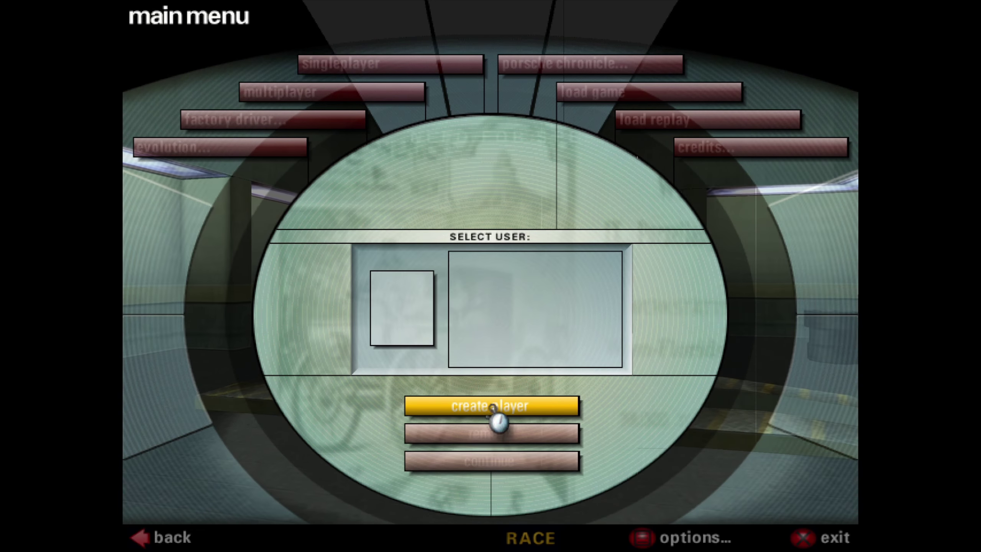
- Start a new player profile and type the player's name
left_click(494, 406)
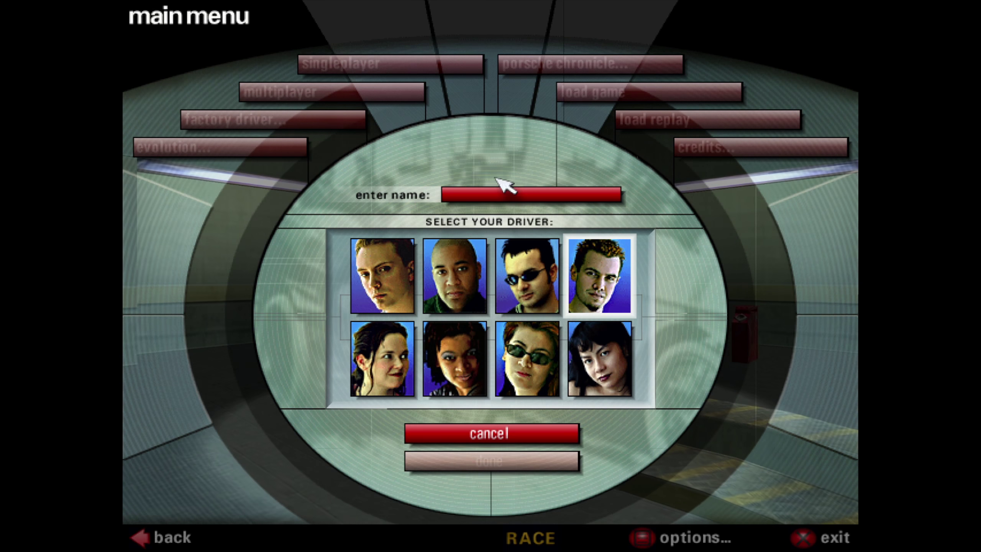
left_click(506, 192)
type("Trip")
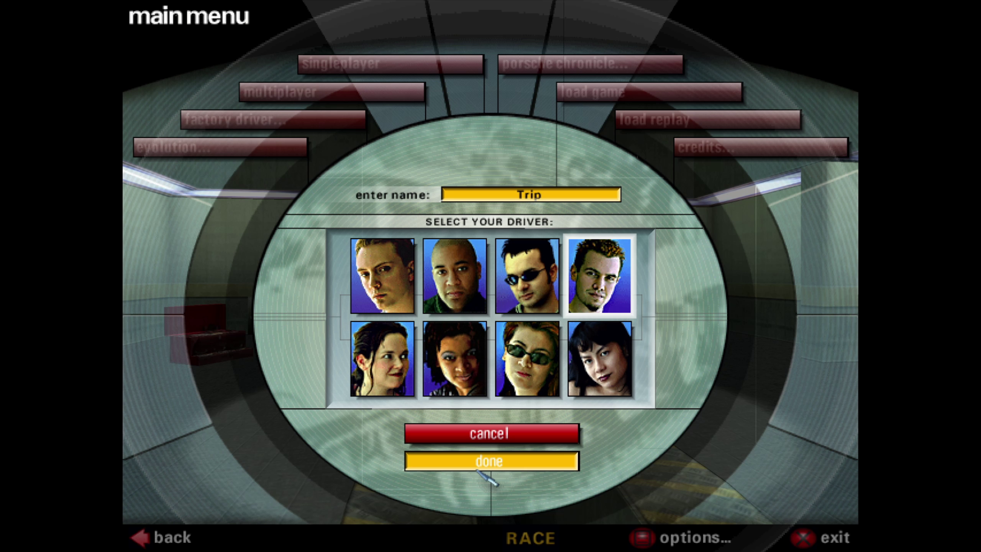
- Finish the player, lower music to 3%, effects and engine to 2%, speech and ambient to 5%, and open graphics screen sizes
left_click(478, 468)
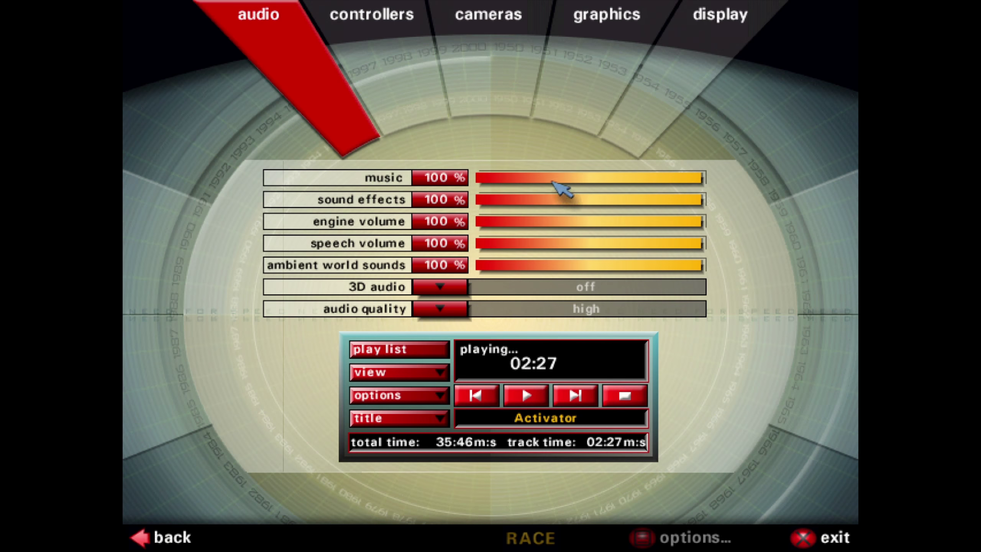
left_click_drag(552, 180, 491, 180)
left_click(485, 207)
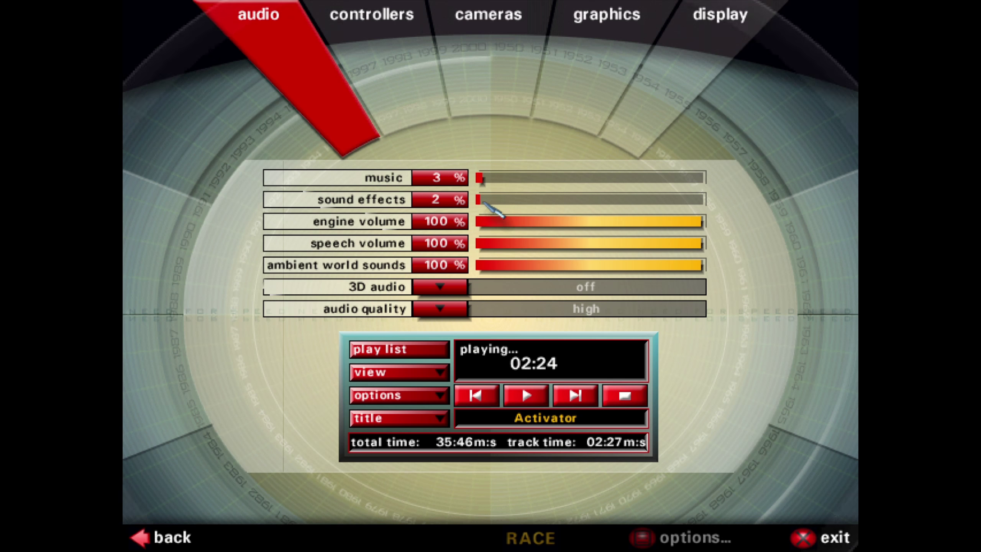
left_click(485, 221)
left_click(492, 240)
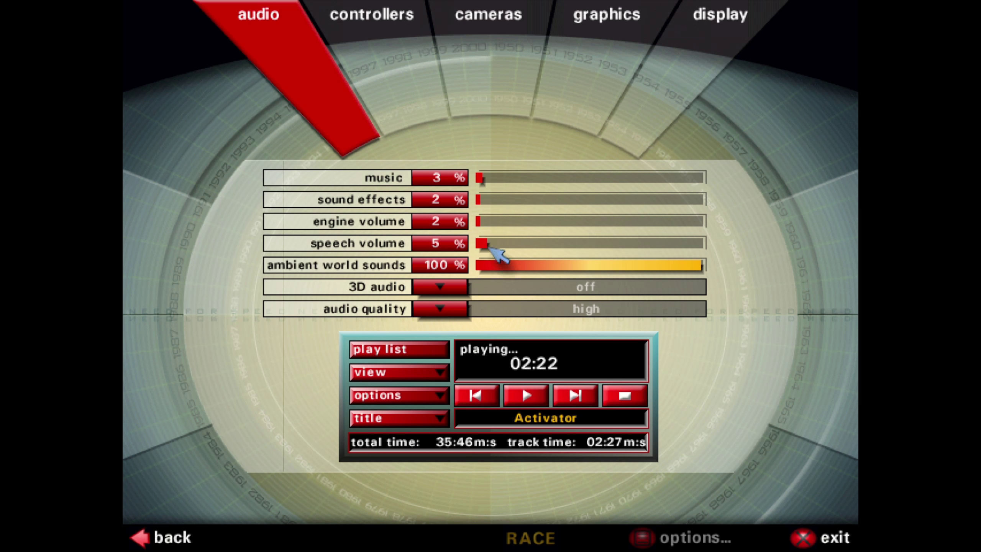
left_click(494, 265)
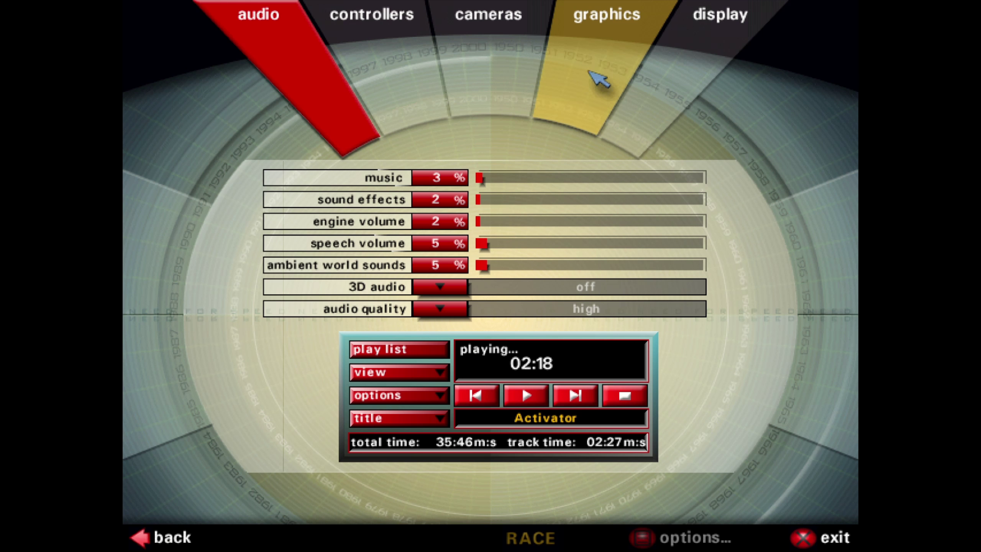
left_click(592, 57)
left_click(473, 270)
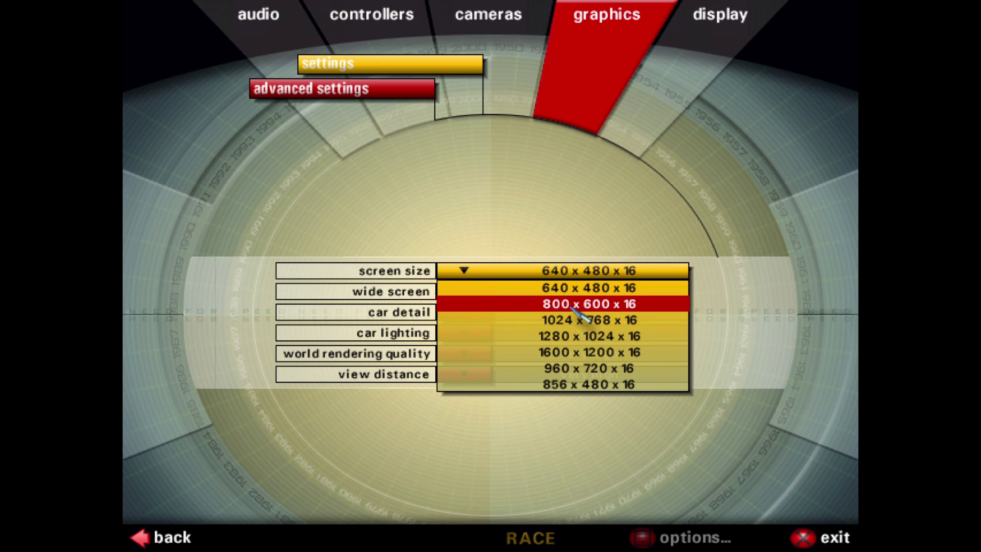
- Choose the 1600 x 1200 x 16 screen size and keep car detail at high
left_click(565, 352)
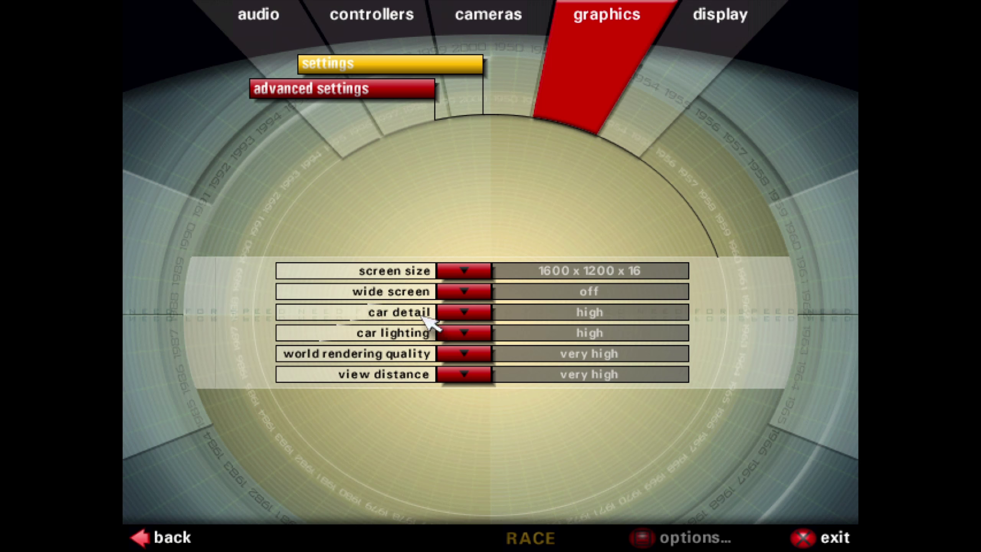
left_click(461, 312)
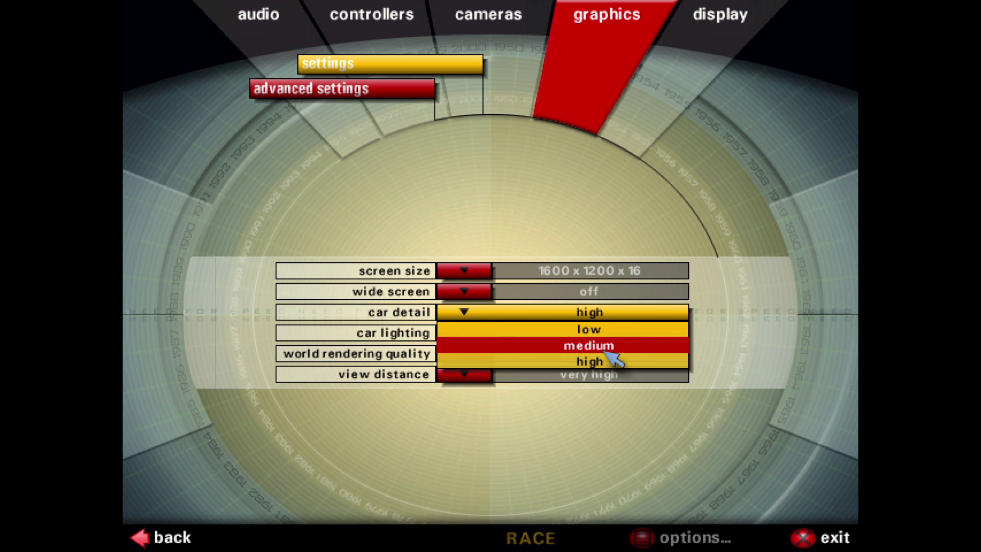
left_click(597, 361)
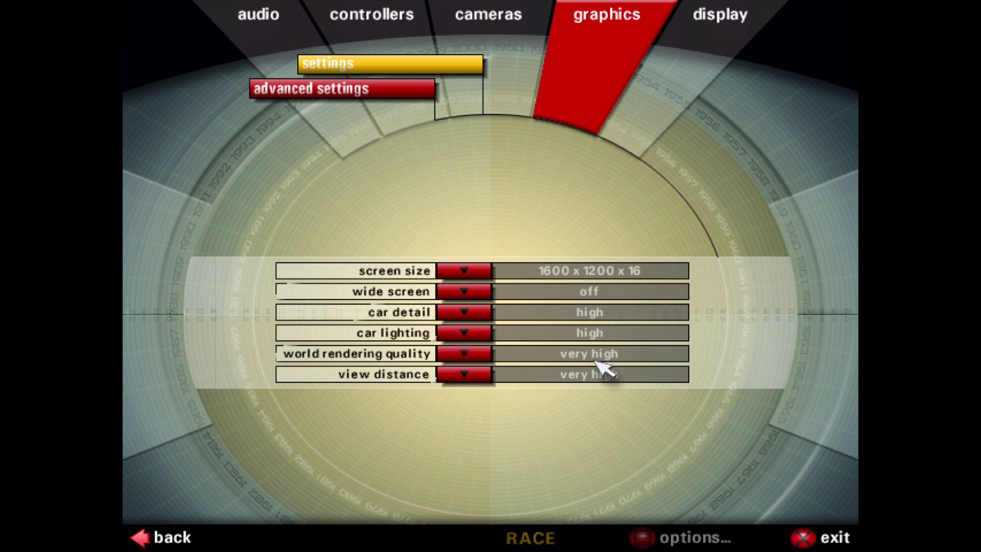
- Set car lighting to high, and world rendering quality and view distance to very high
left_click(465, 334)
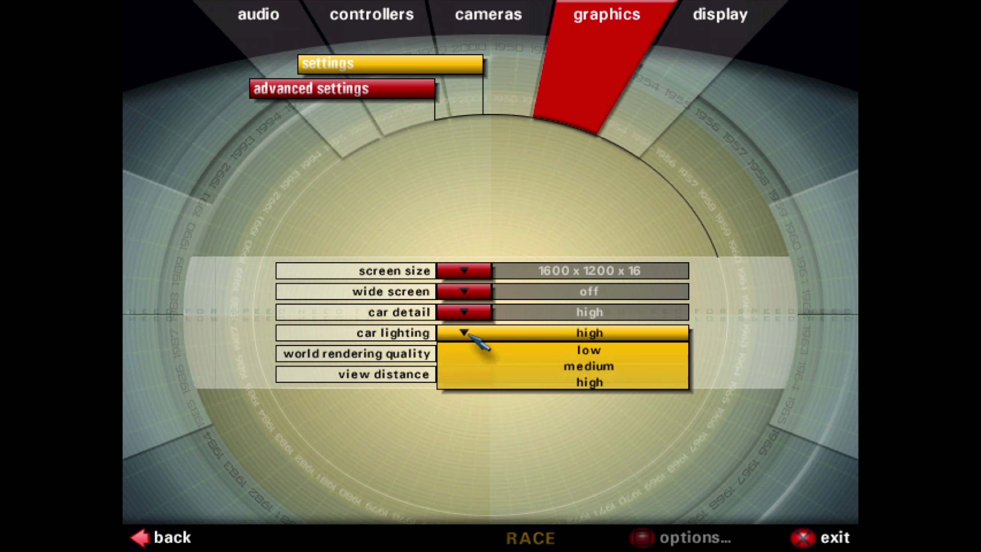
left_click(613, 384)
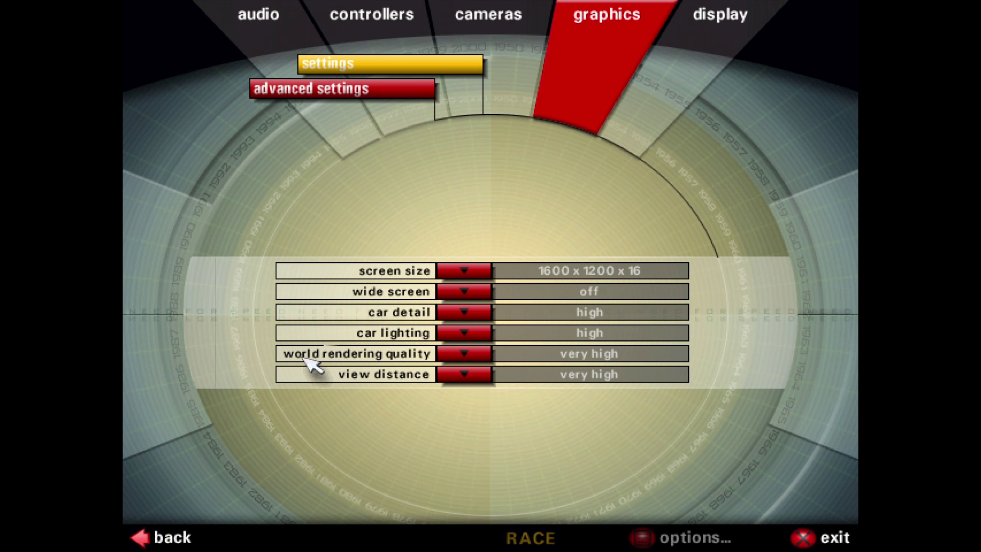
left_click(466, 358)
left_click(583, 419)
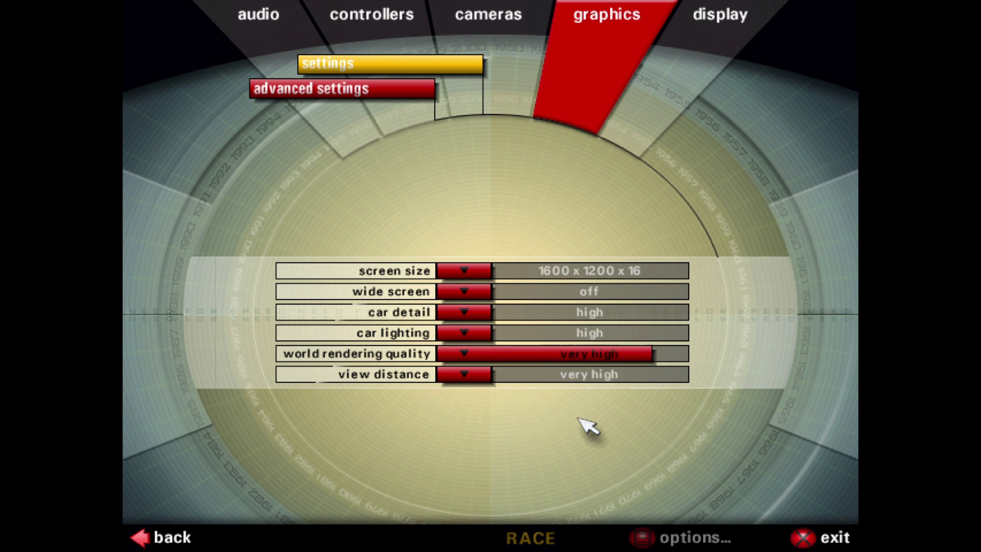
left_click(463, 375)
left_click(567, 439)
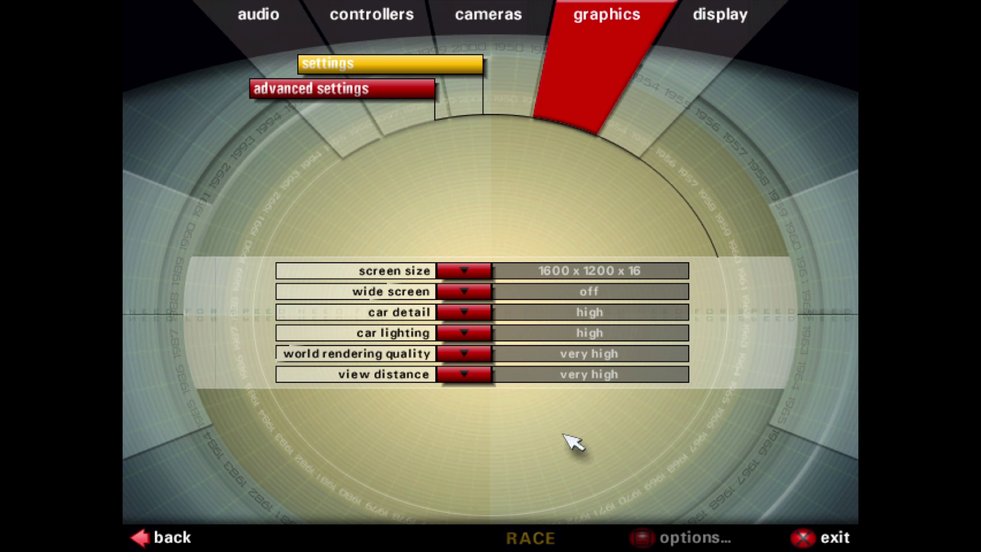
- Check the advanced graphics settings, then go back to the main menu
left_click(335, 89)
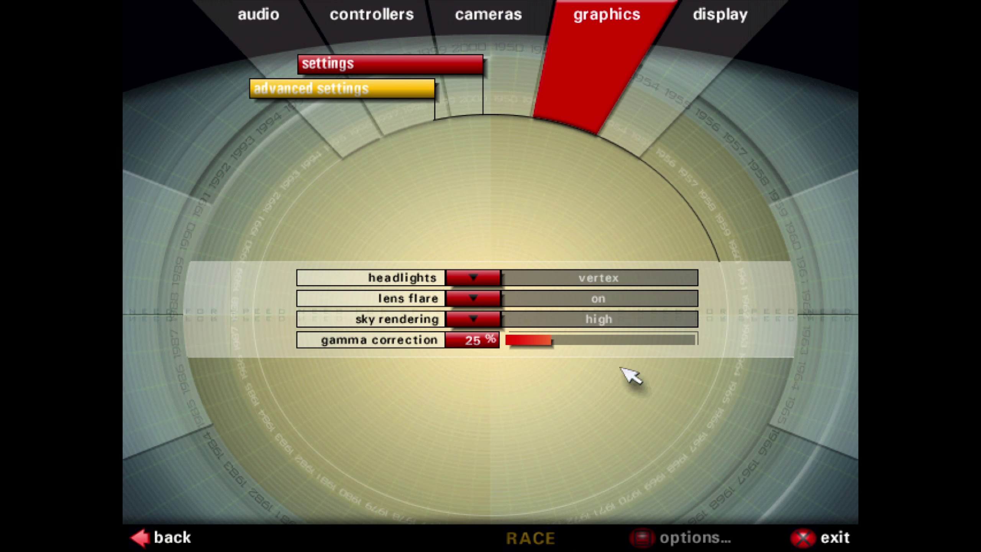
left_click(166, 537)
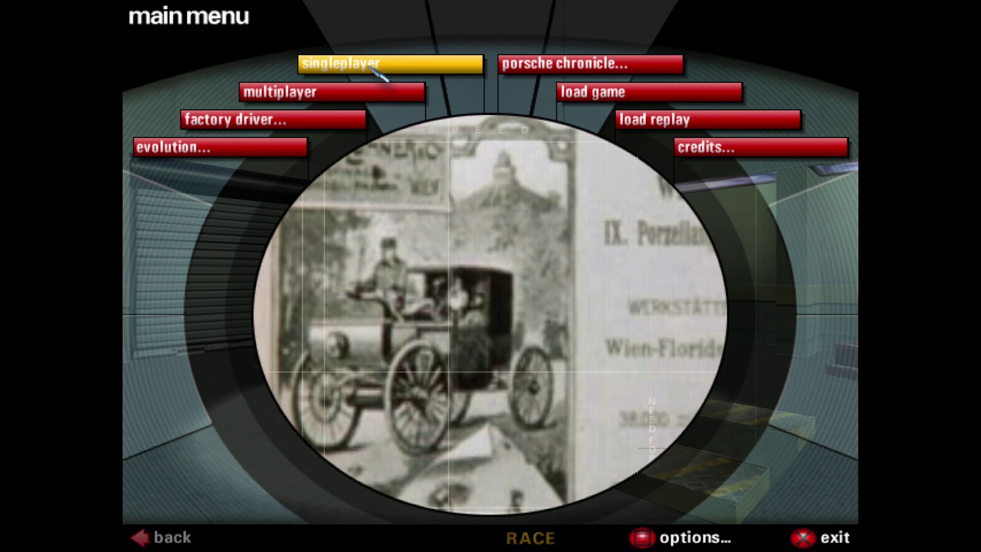
- Set up a single-player quick race with the 356 A Convertible at Côte d'Azur and start it
left_click(380, 68)
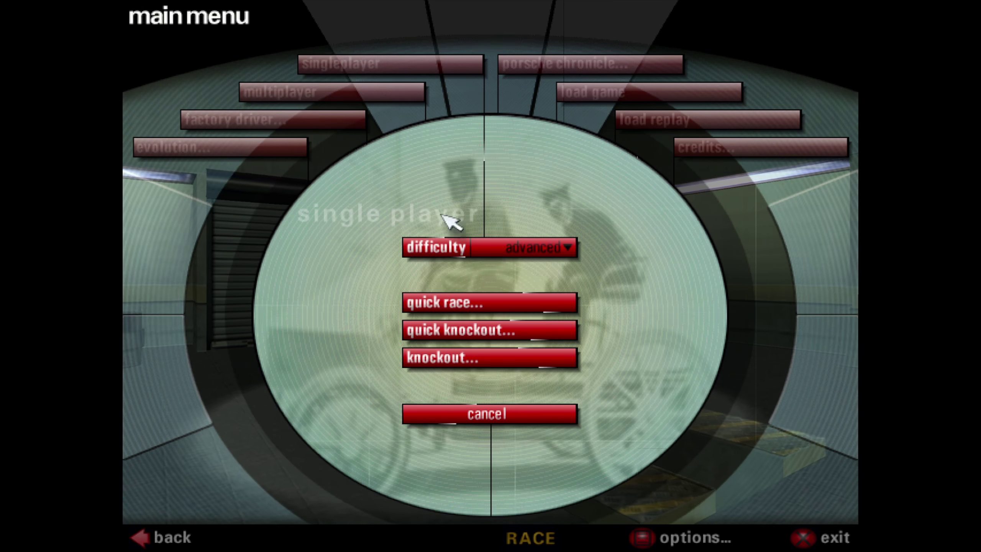
left_click(465, 303)
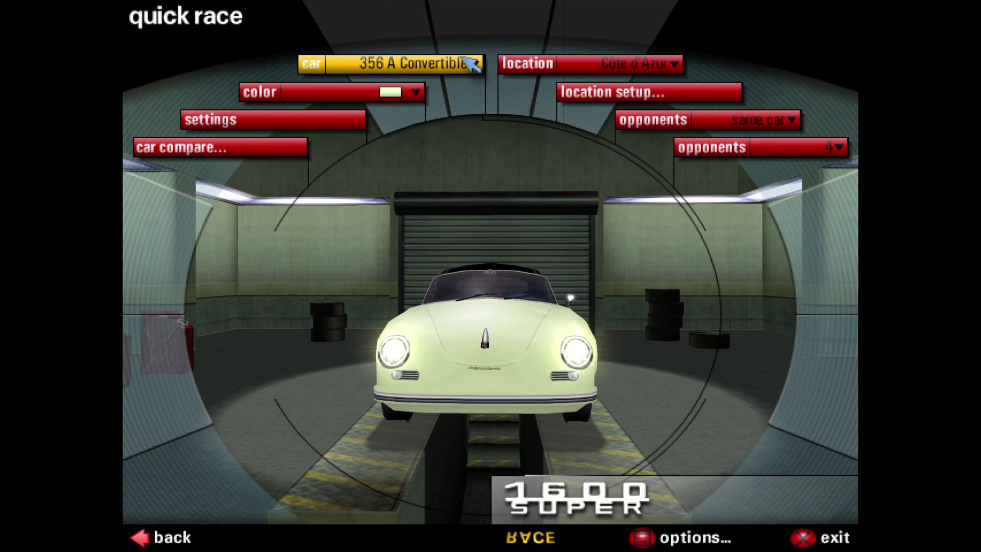
left_click(468, 61)
left_click(473, 63)
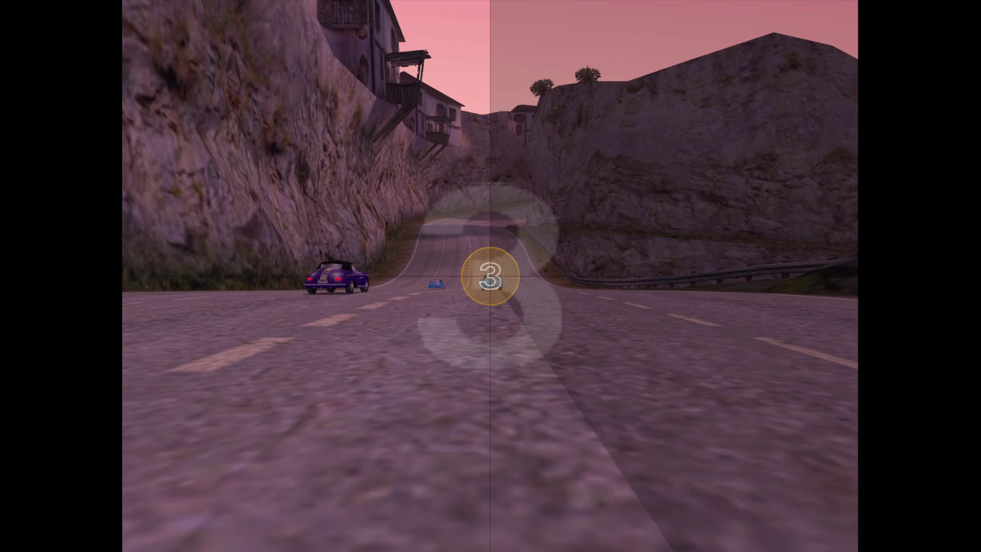
- Switch to the chase camera, drive through the opening bends, and pause the race with Esc
key("c")
key("c")
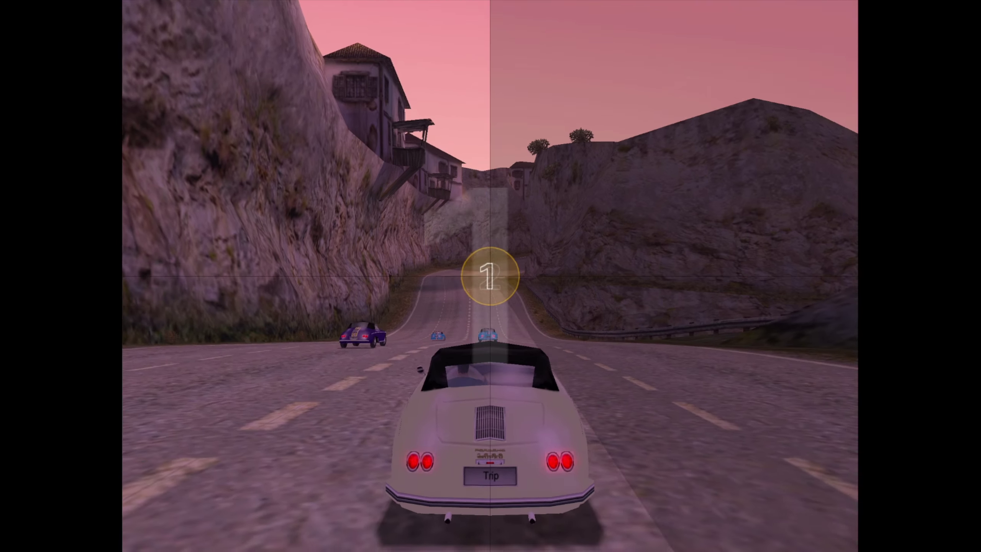
key("Up")
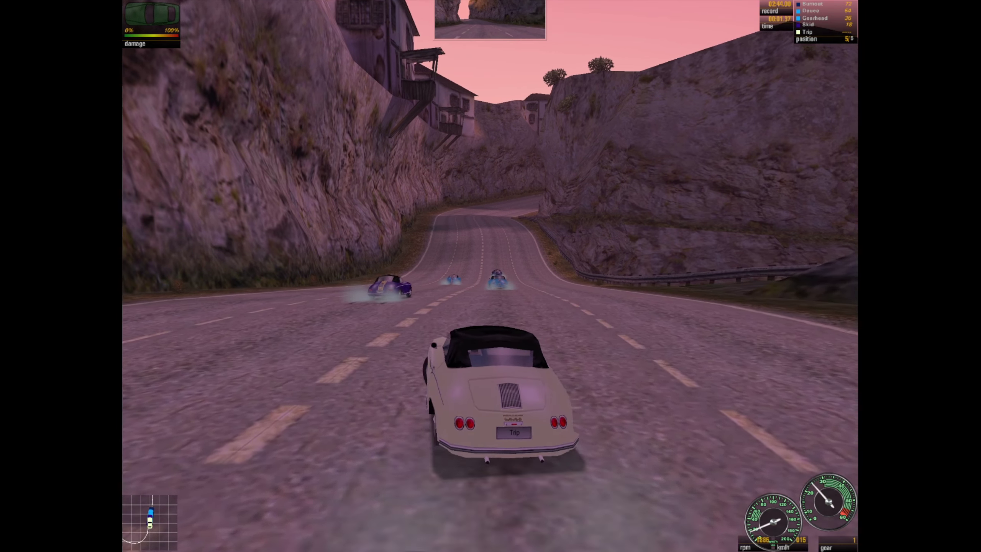
key("Up")
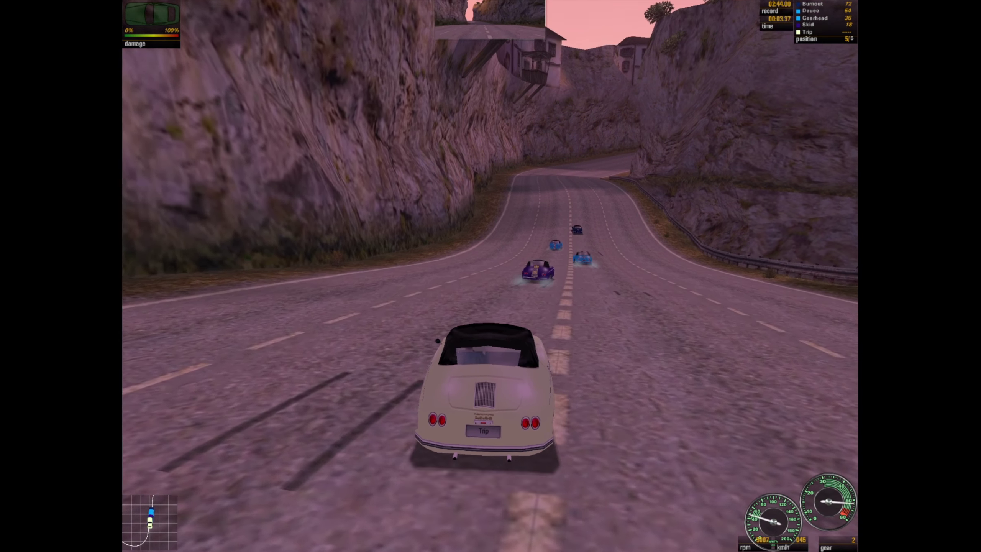
key("Up")
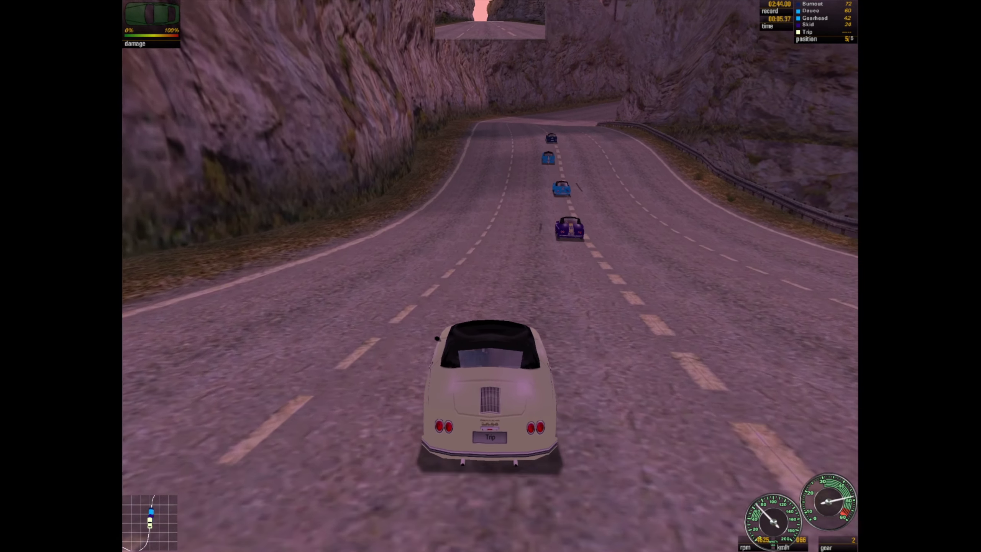
key("Up")
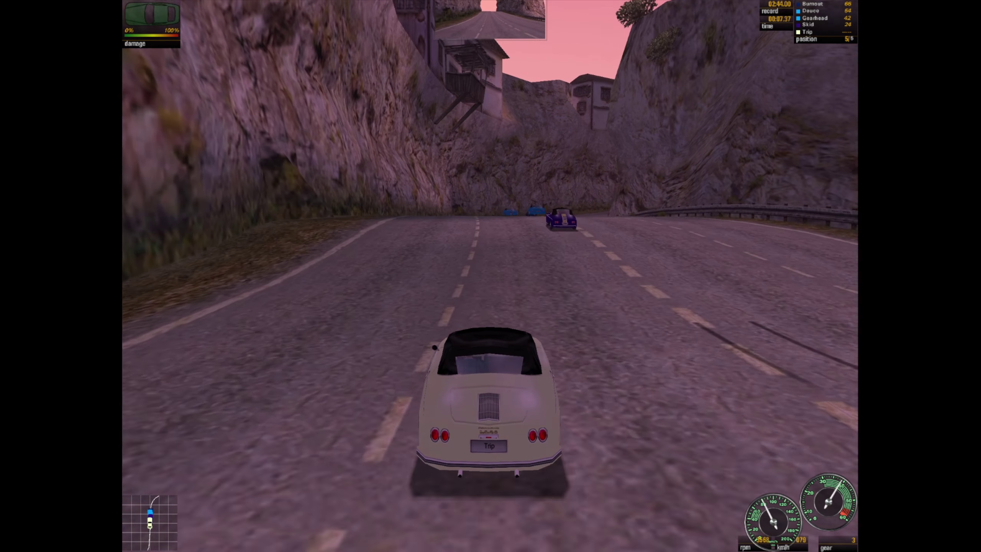
key("Up")
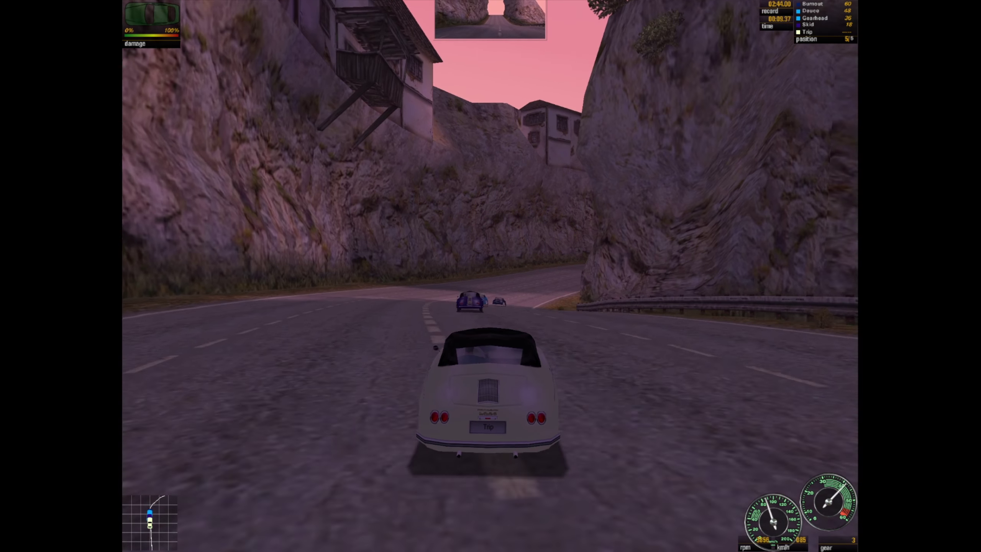
key("Up")
key("Escape")
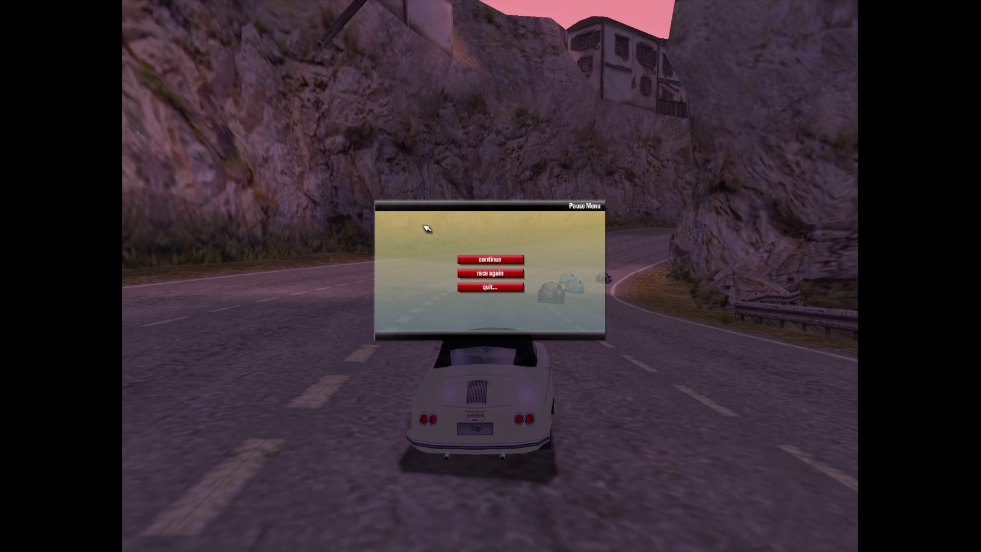
- Choose quit... from the Pause Menu, then exit to Windows
left_click(478, 286)
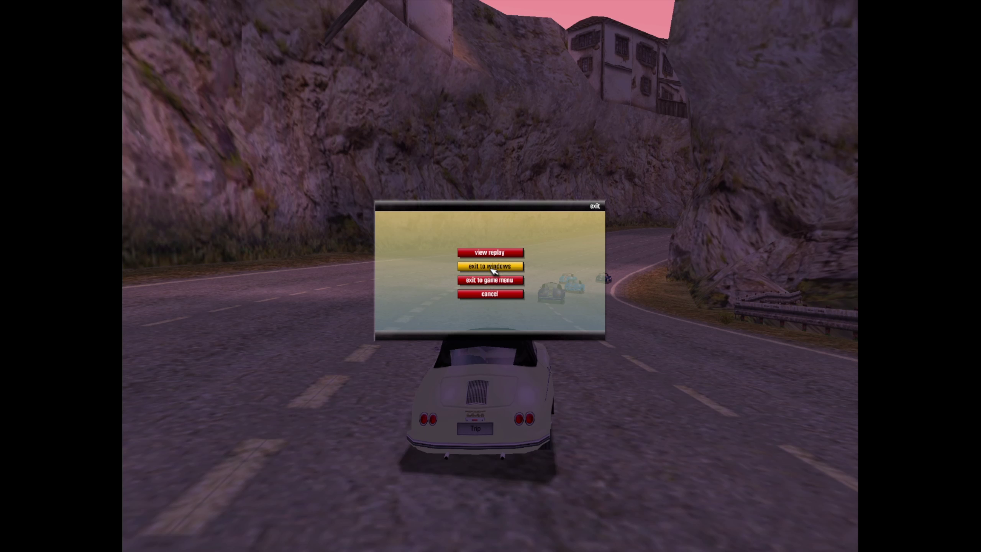
left_click(491, 267)
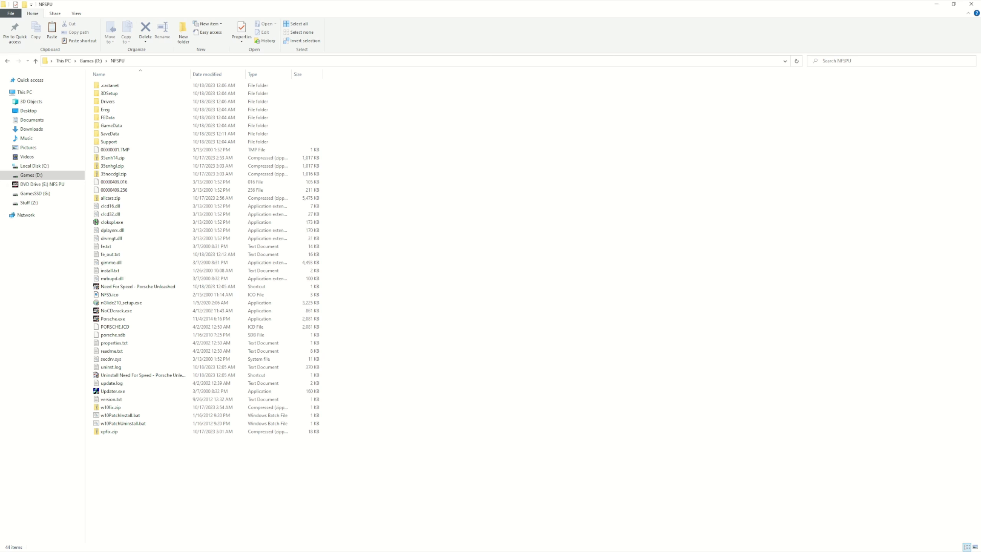
- Snap the TripPatch window aside and bring the NFS5 Combined Patch.zip window beside NFSPU
key("alt+Tab")
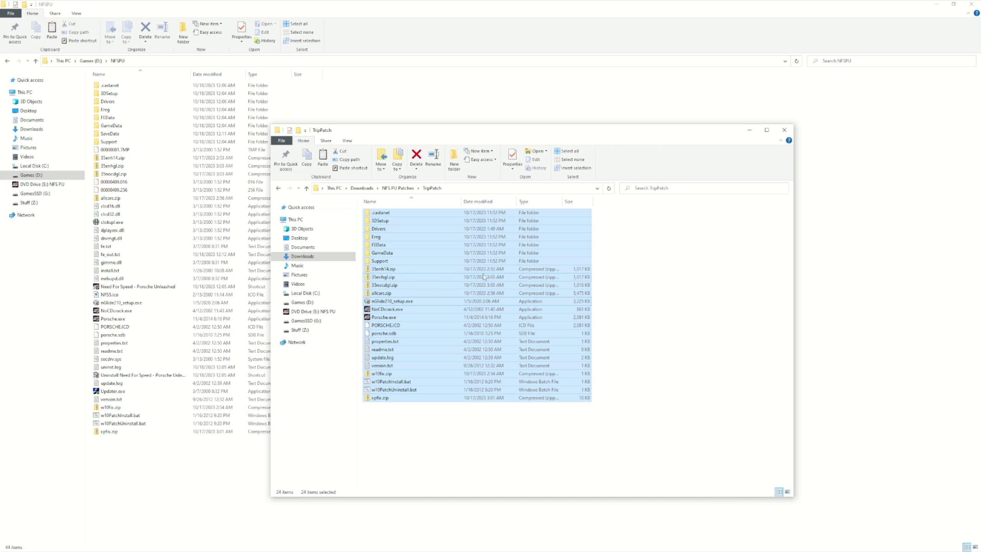
left_click_drag(470, 139, 1, 143)
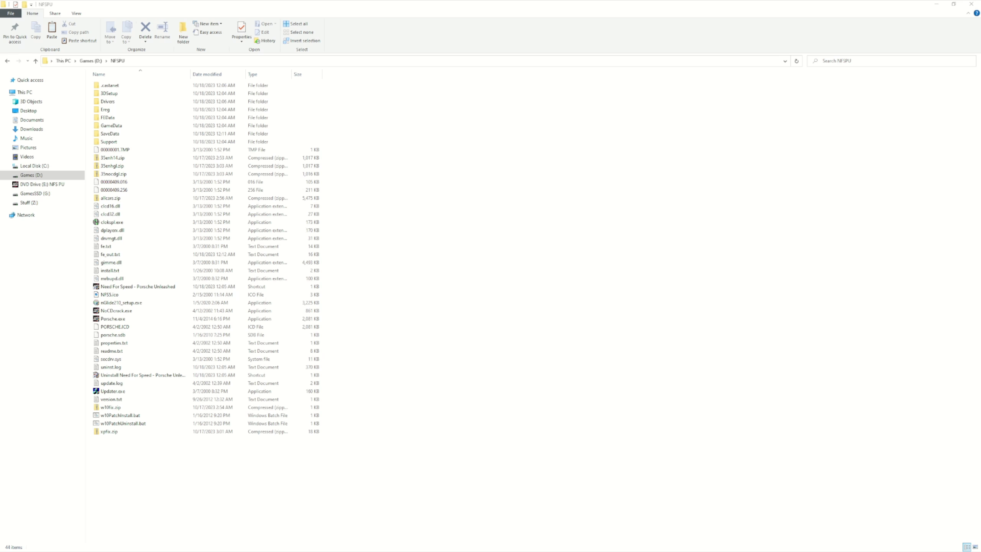
left_click_drag(0, 152, 521, 146)
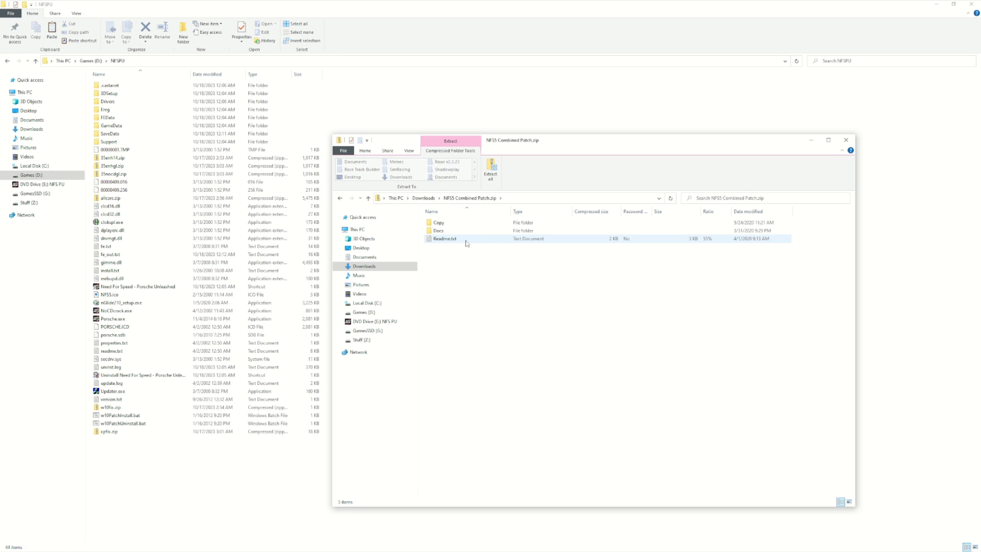
- Copy all files and folders from the patch zip's Copy folder
double_click(447, 224)
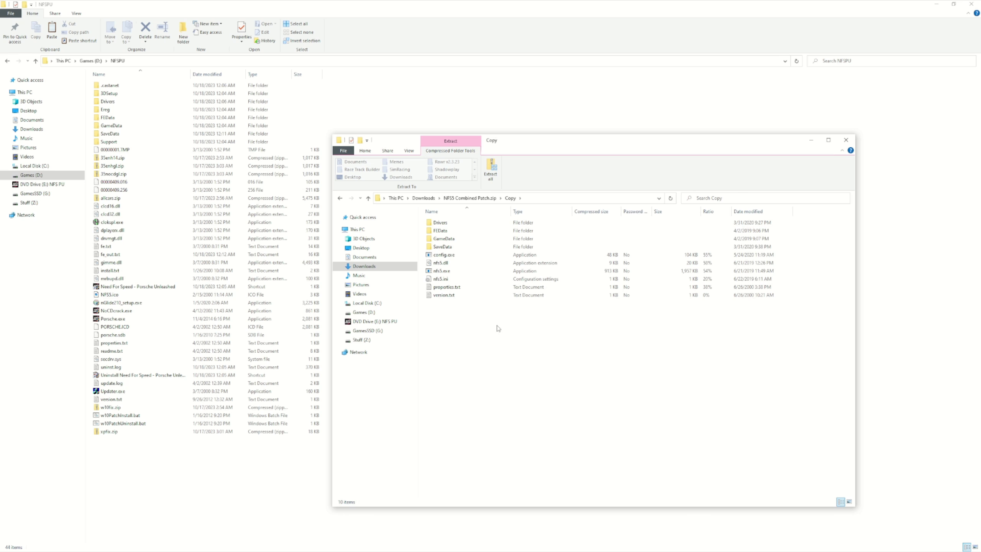
left_click_drag(508, 331, 424, 212)
right_click(446, 240)
left_click(463, 275)
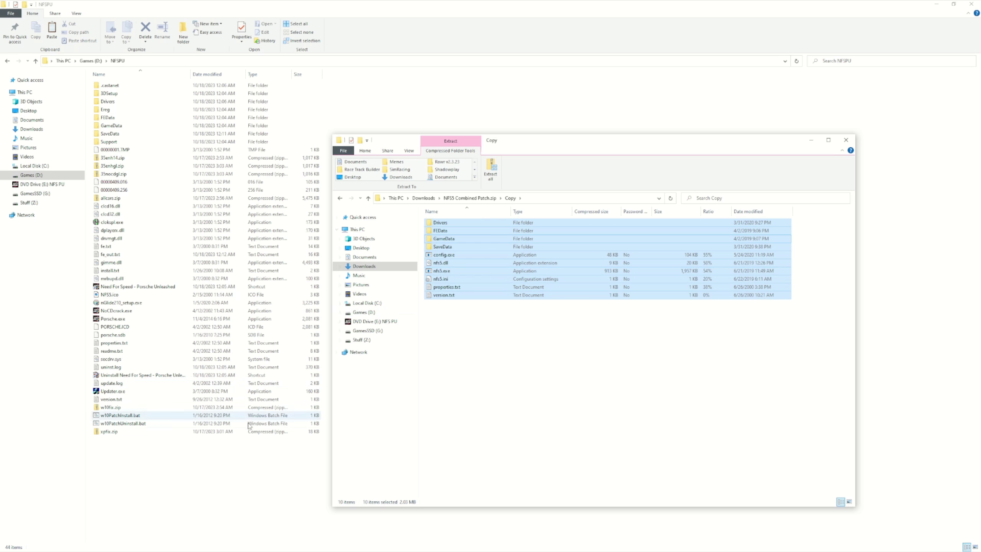
- Paste the patch files into NFSPU, replacing the same-named files in the destination
left_click(232, 473)
right_click(448, 330)
left_click(472, 382)
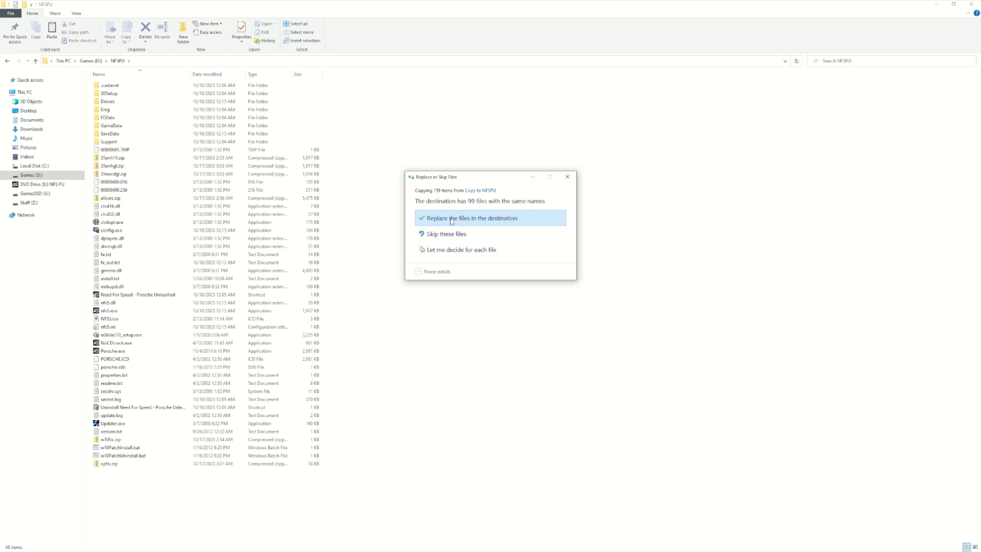
left_click(451, 220)
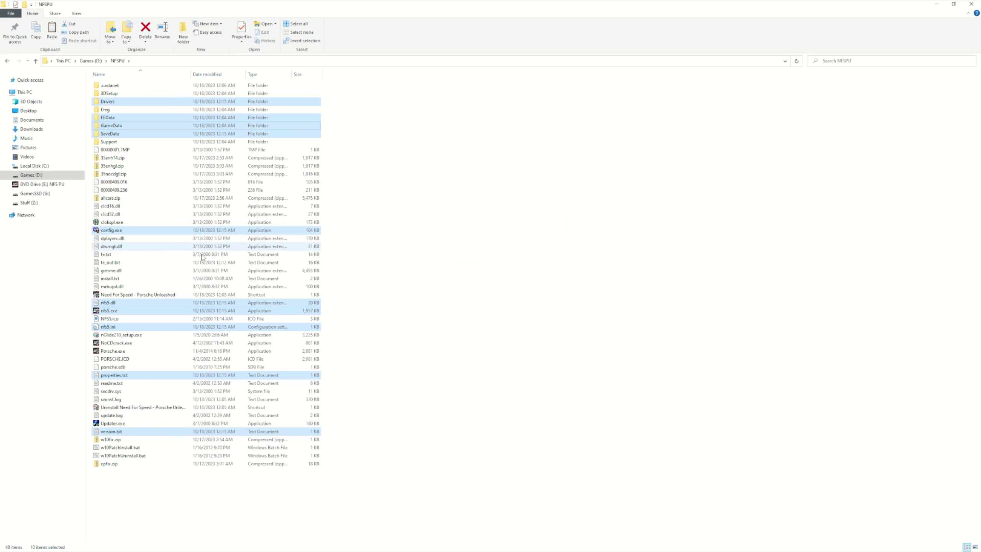
left_click(454, 285)
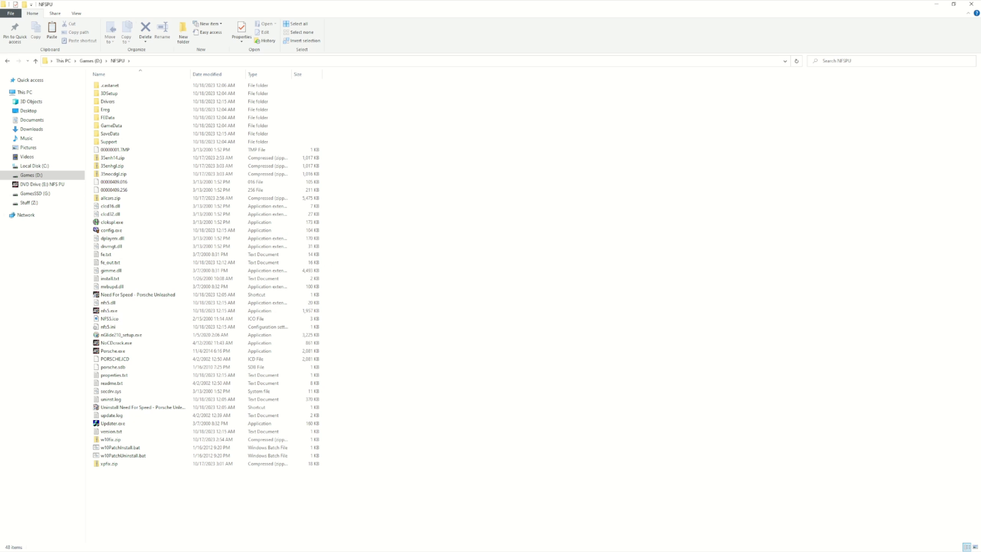
- Run config.exe as administrator and choose More info on the malicious-file warning
left_click(117, 231)
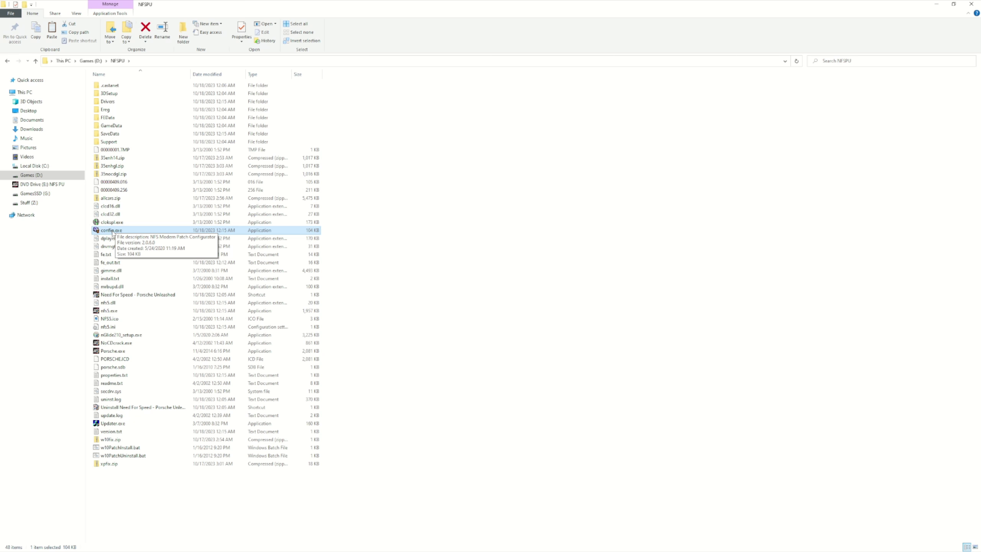
right_click(112, 232)
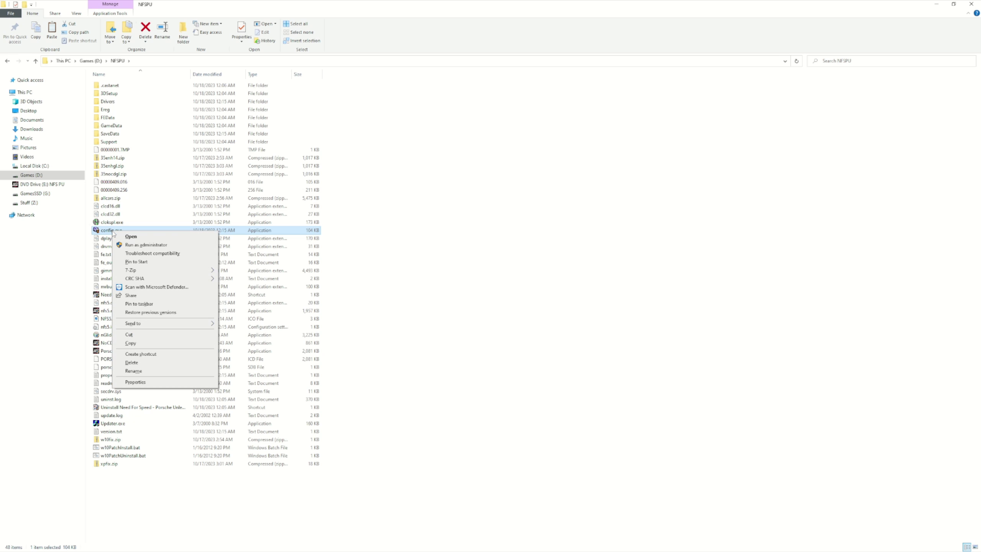
left_click(161, 245)
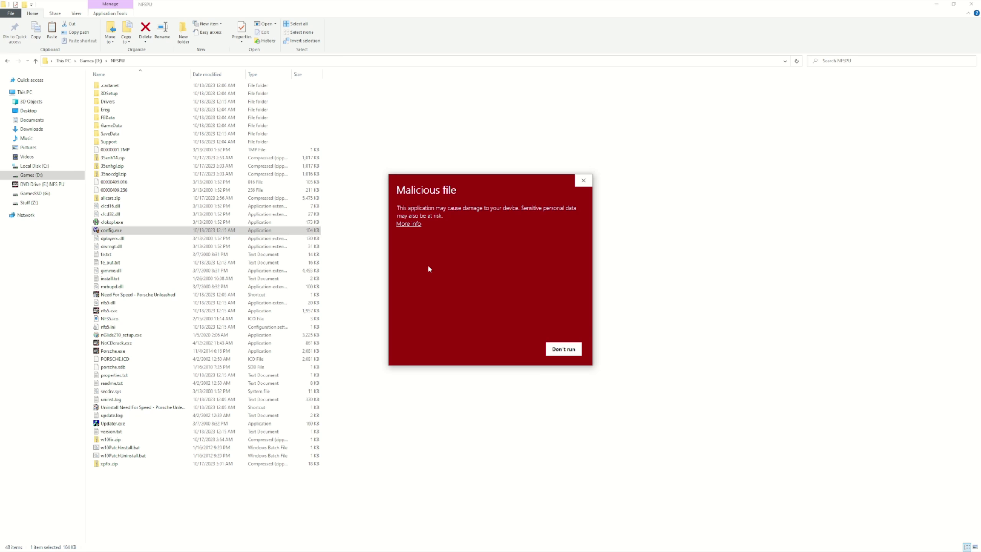
left_click(421, 224)
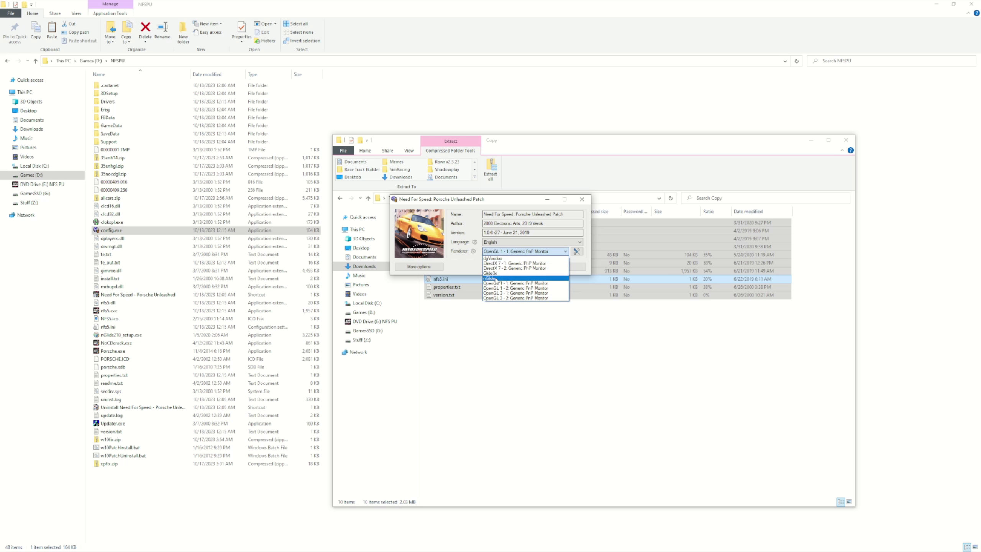
- Use the nGlide renderer at 2560 x 1440, 60 Hz, with original aspect ratio preserved
left_click(497, 278)
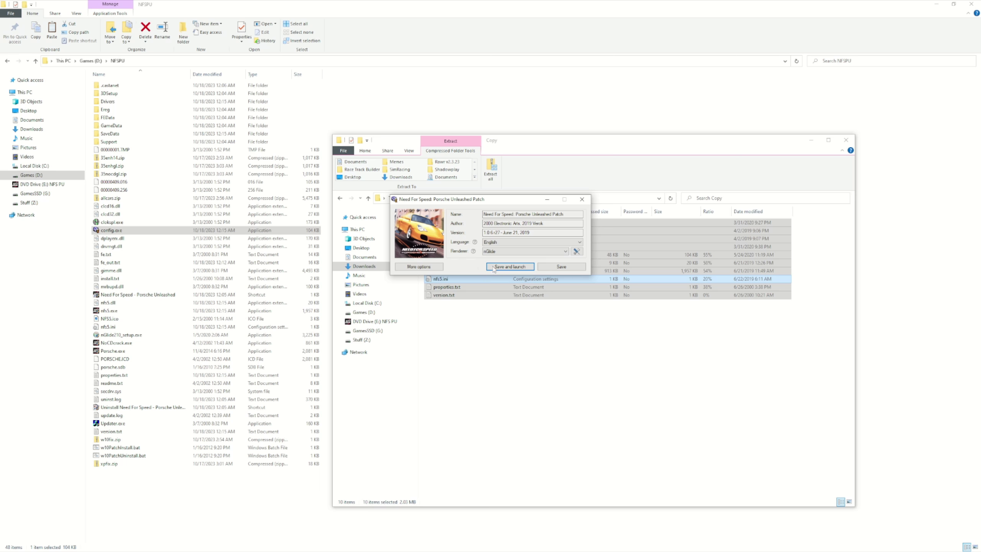
left_click(576, 251)
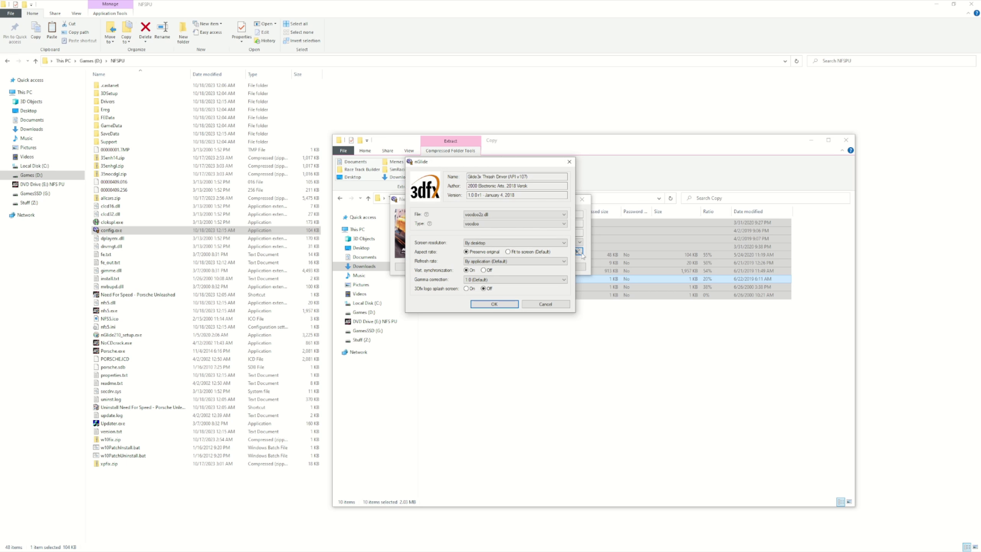
left_click(485, 244)
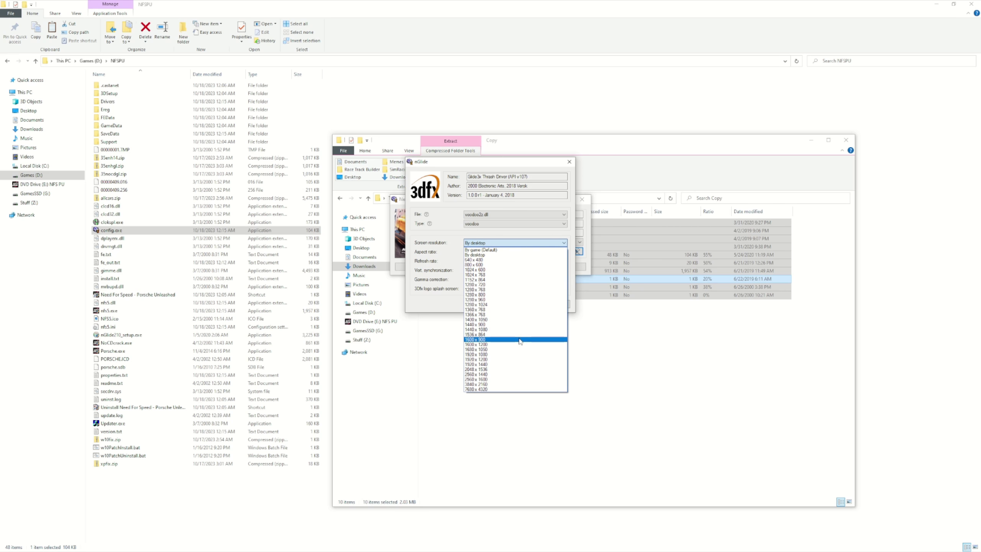
left_click(490, 376)
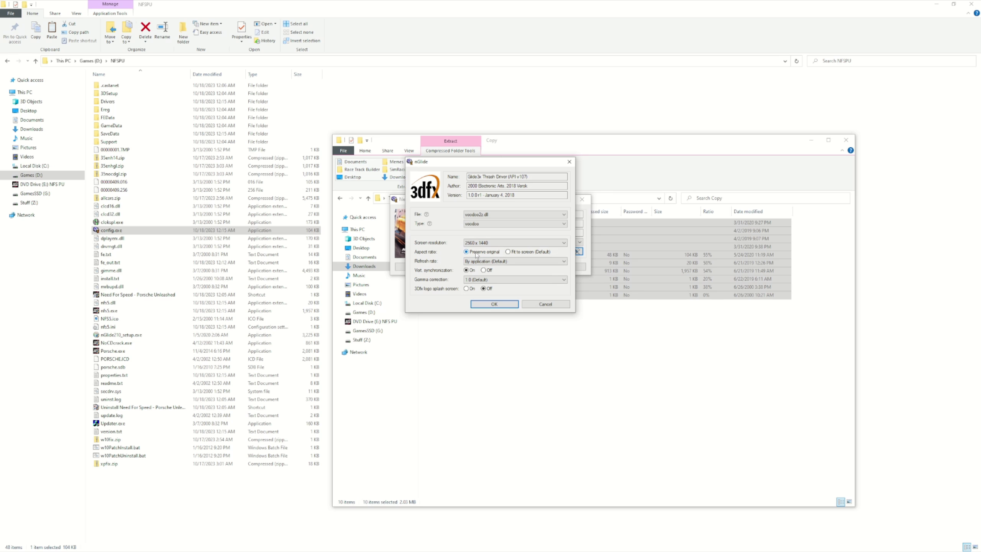
left_click(514, 252)
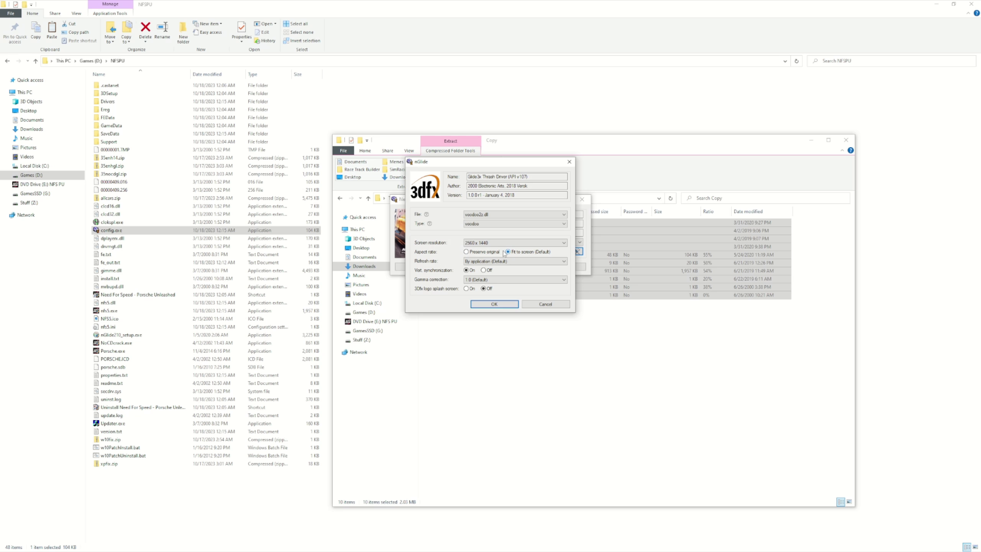
left_click(467, 251)
left_click(485, 263)
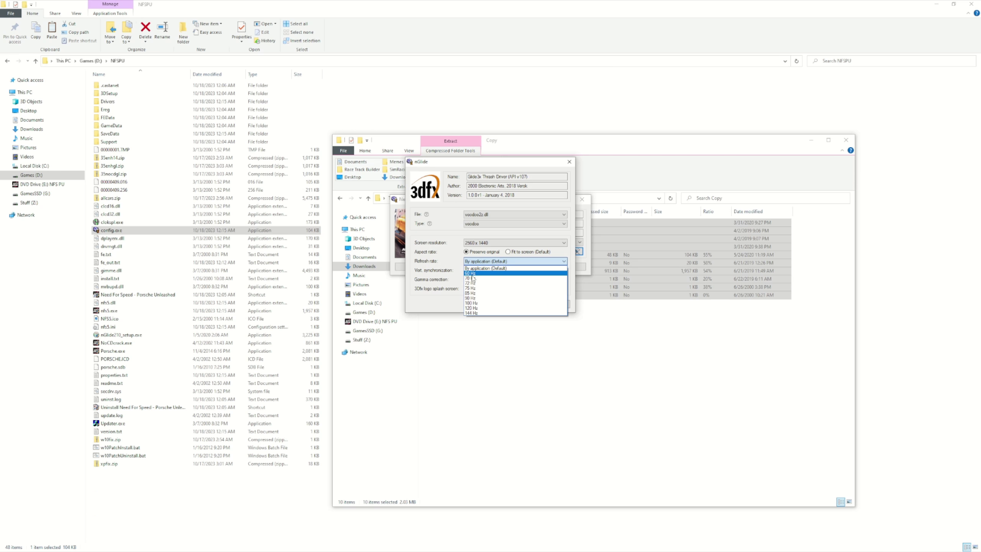
left_click(473, 275)
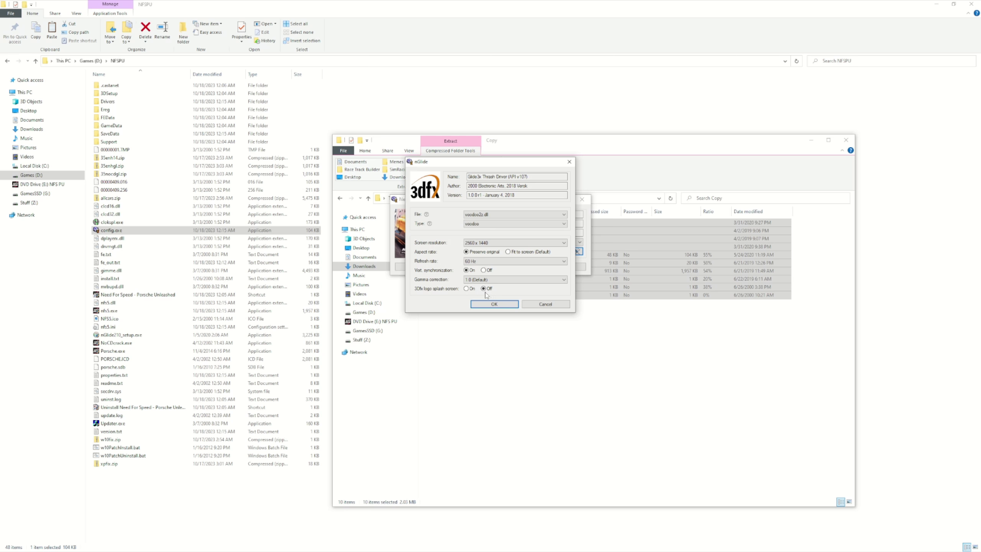
left_click(494, 304)
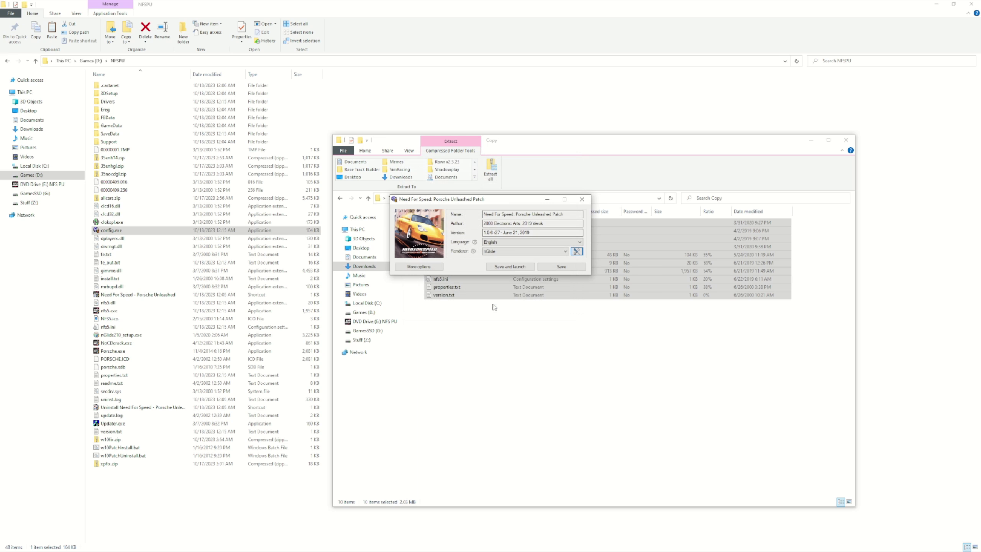
- Untick Single proc affinity under More options
left_click(416, 267)
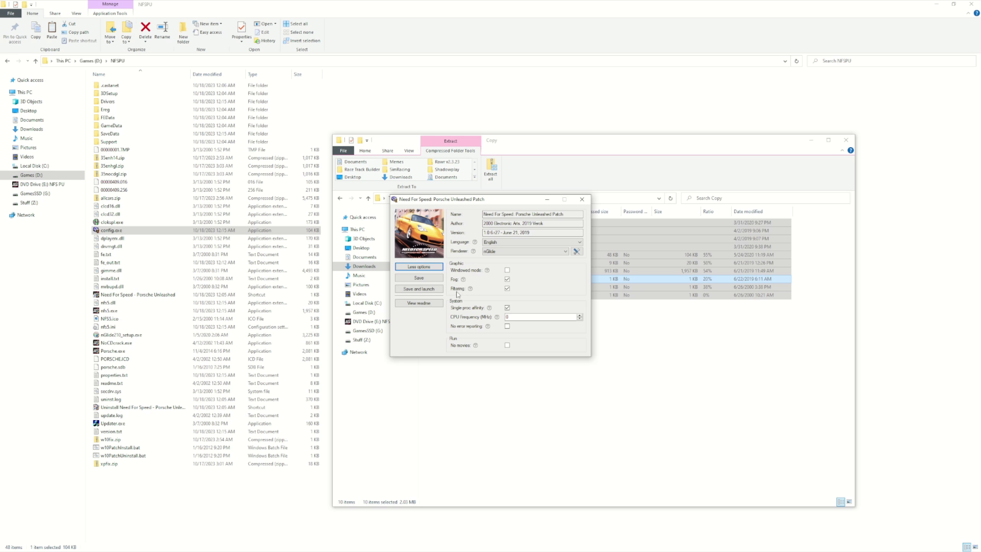
mouse_move(455, 312)
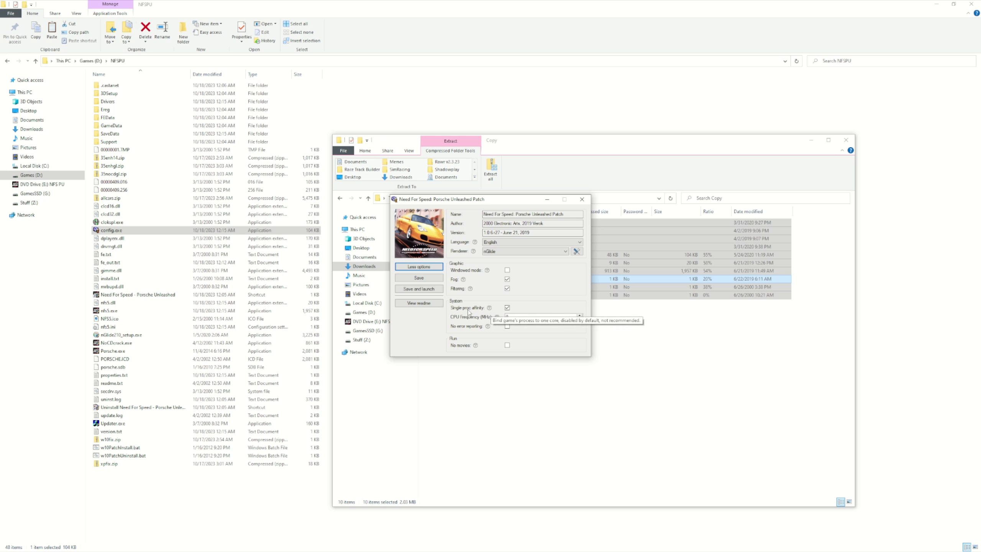
left_click(506, 307)
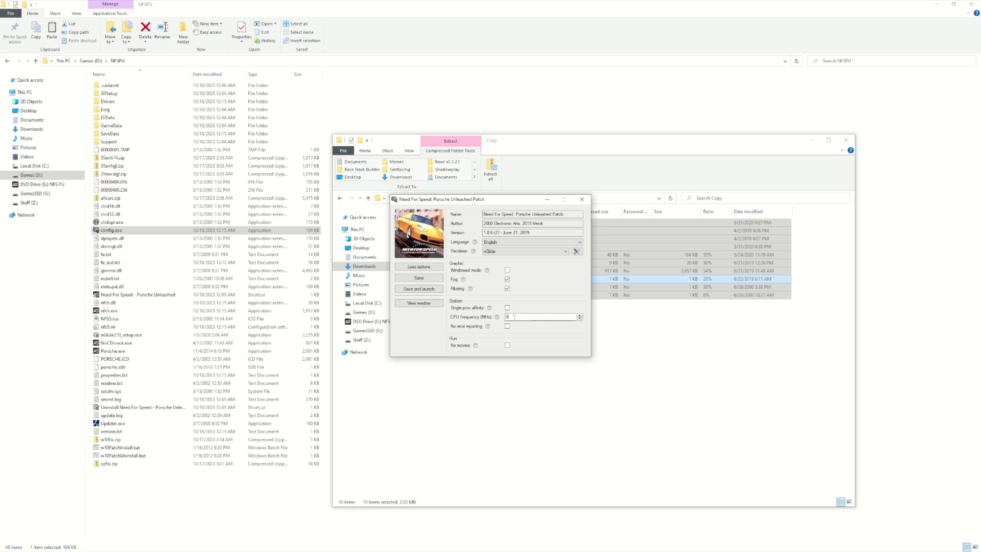
left_click(505, 317)
- Save the patch configuration, confirm the success message, and close the configurator
left_click(426, 282)
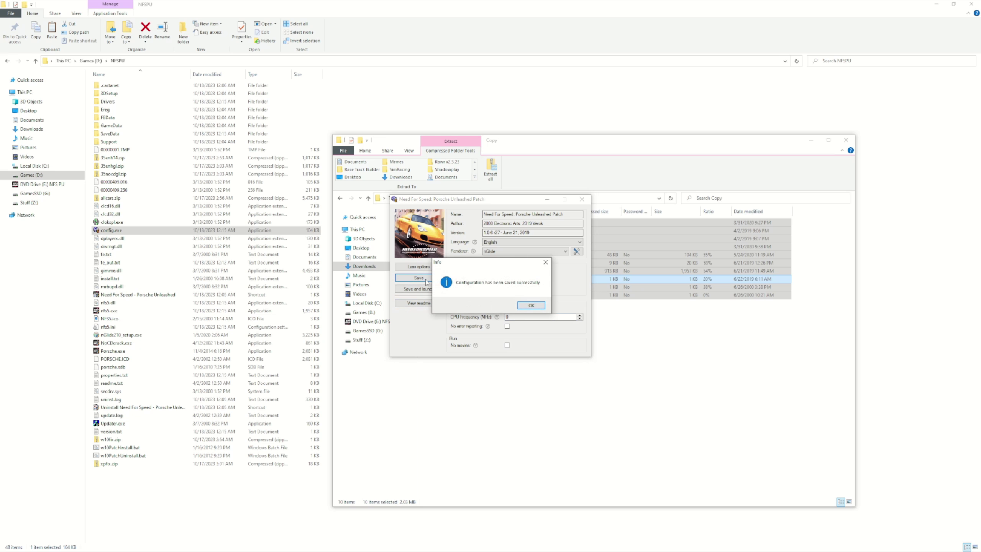
left_click(531, 305)
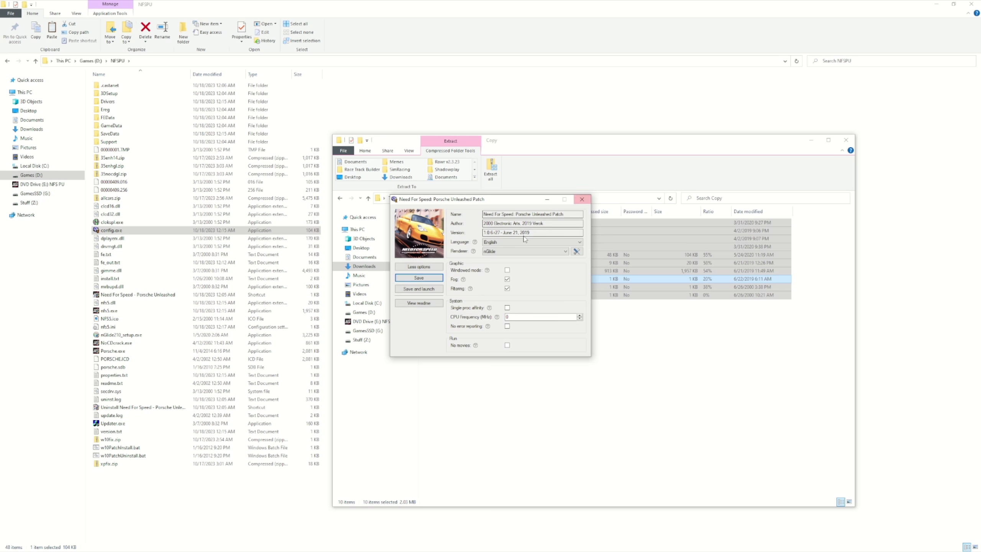
left_click(581, 199)
left_click(552, 381)
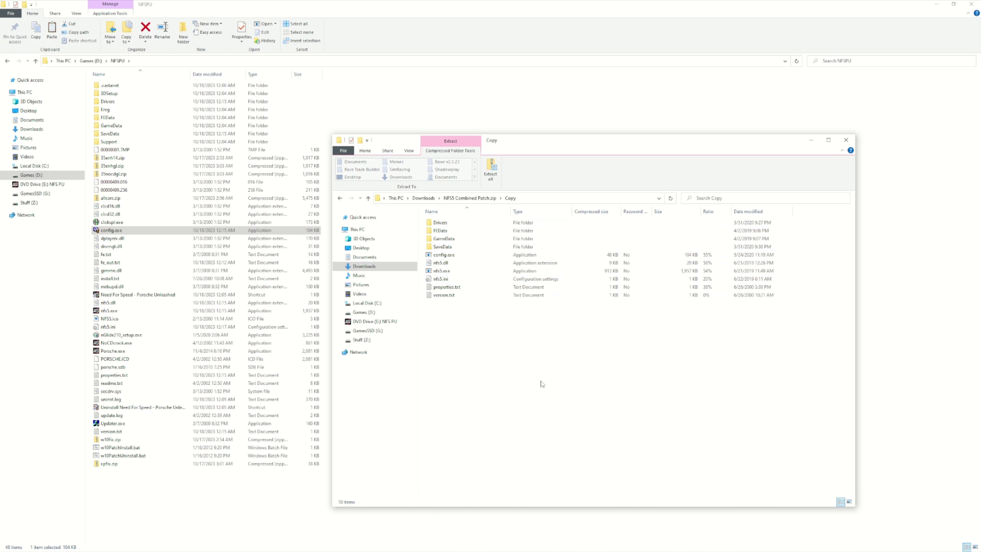
- Set nfs5.exe to run in Windows XP (Service Pack 2) compatibility mode
left_click(193, 533)
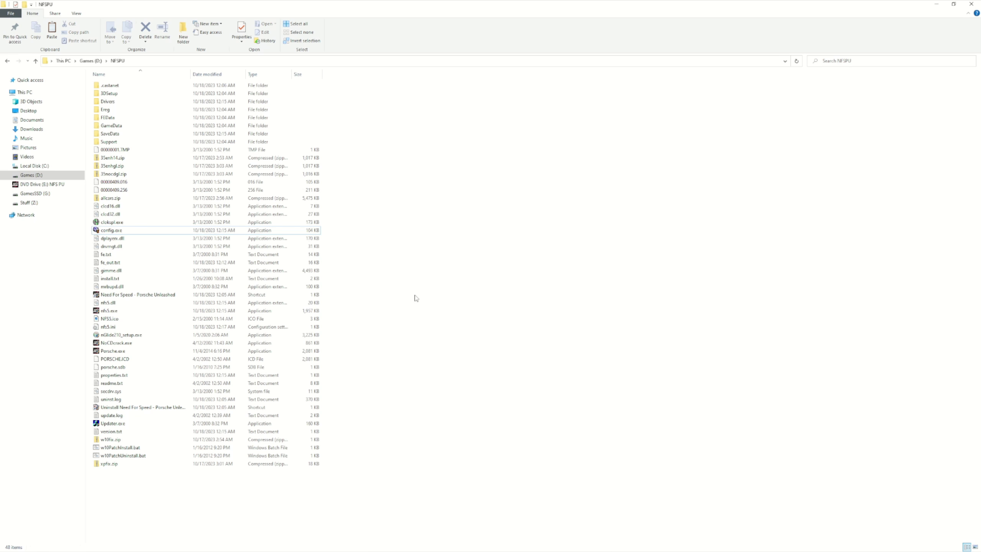
left_click(112, 312)
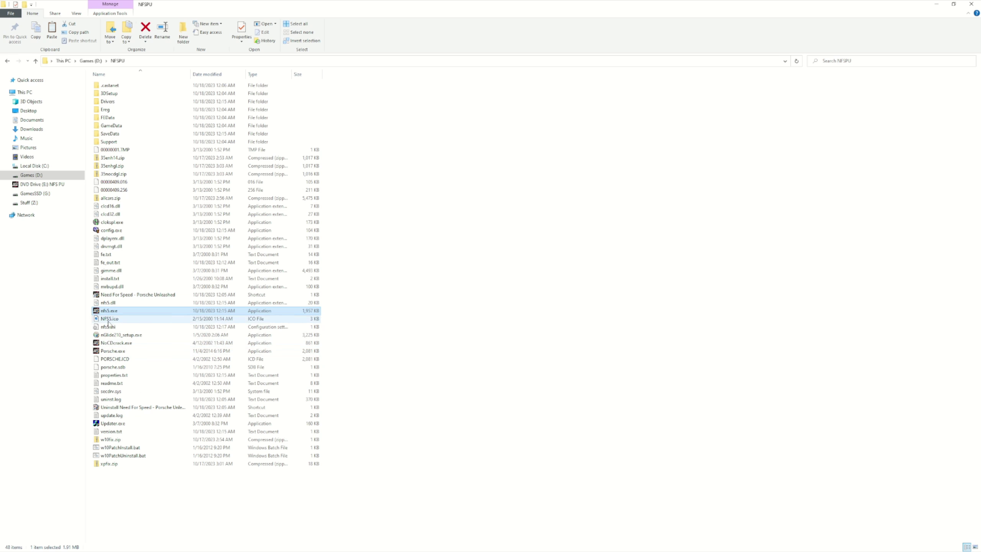
right_click(111, 311)
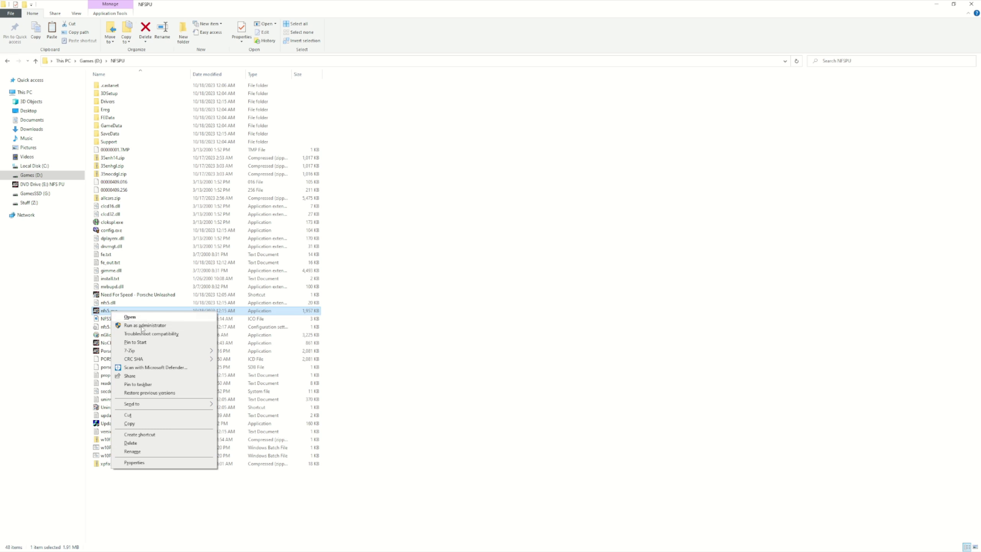
left_click(134, 462)
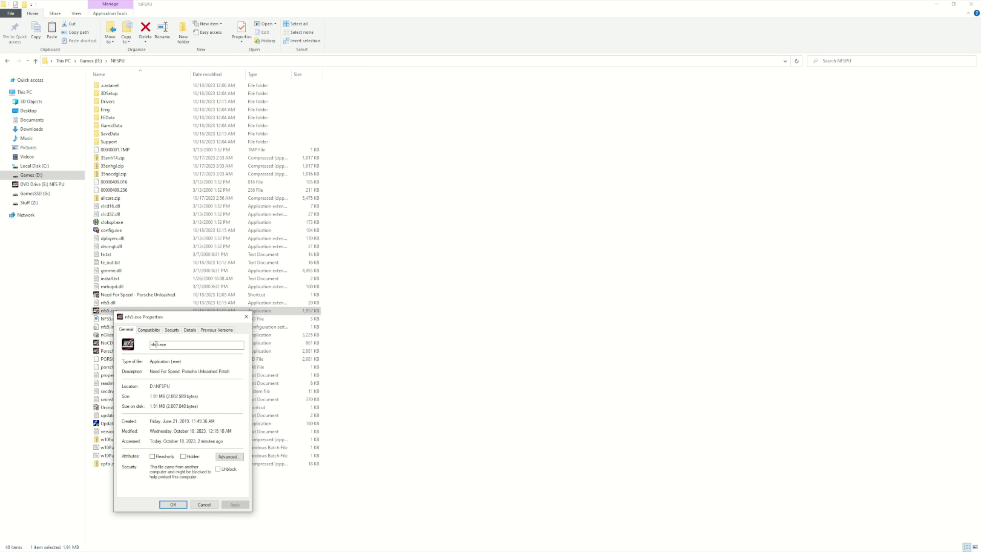
left_click(149, 329)
left_click(137, 382)
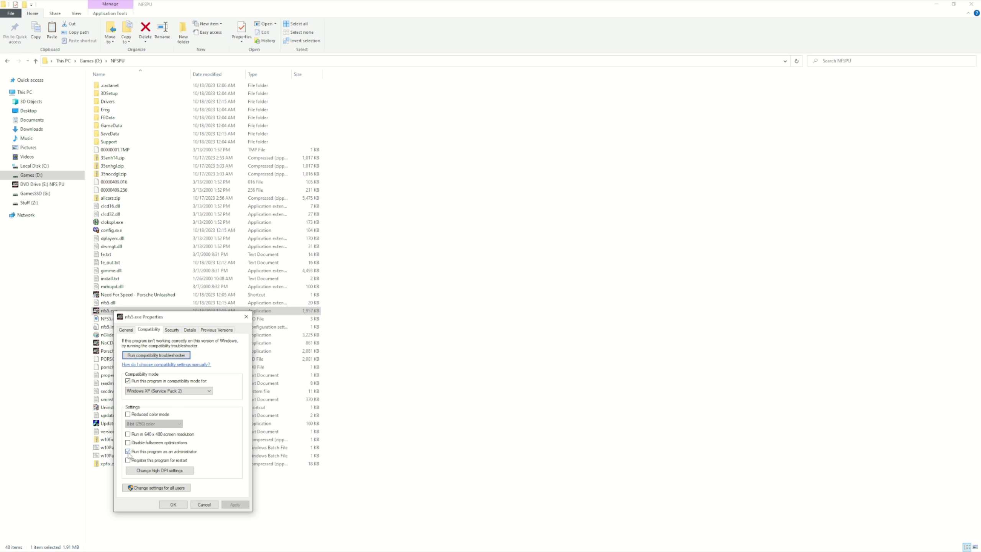
left_click(173, 504)
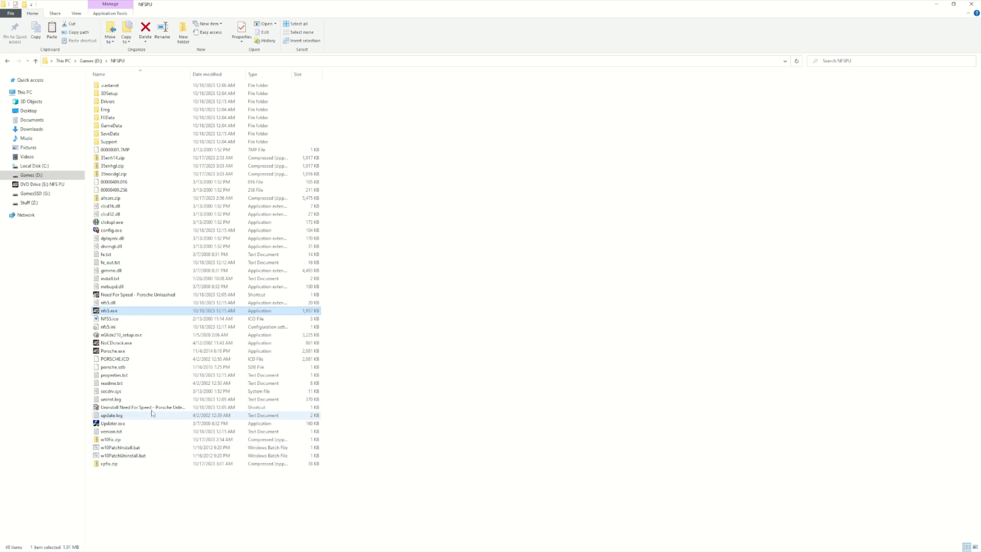
- Run nfs5.exe as administrator, getting past the SmartScreen warning with Run anyway
right_click(104, 310)
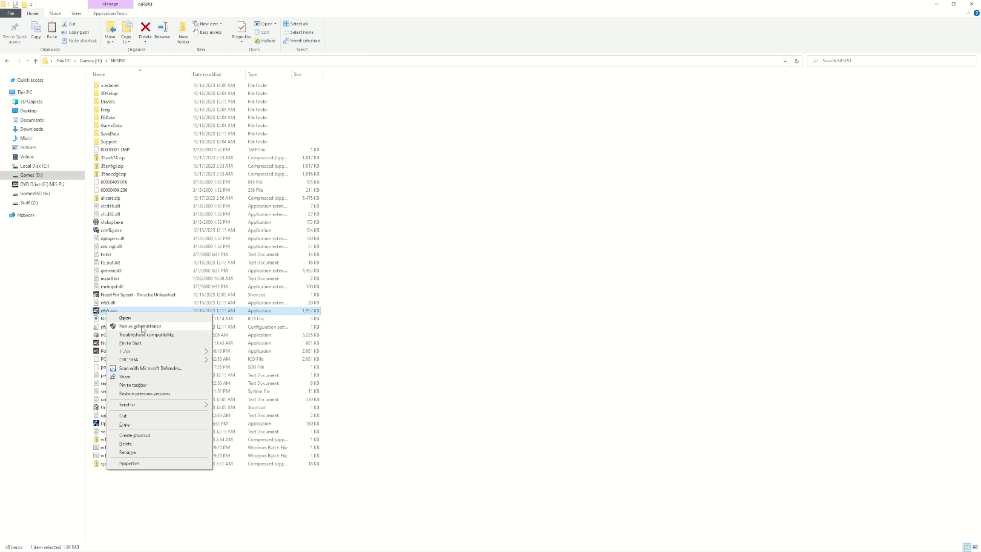
left_click(143, 329)
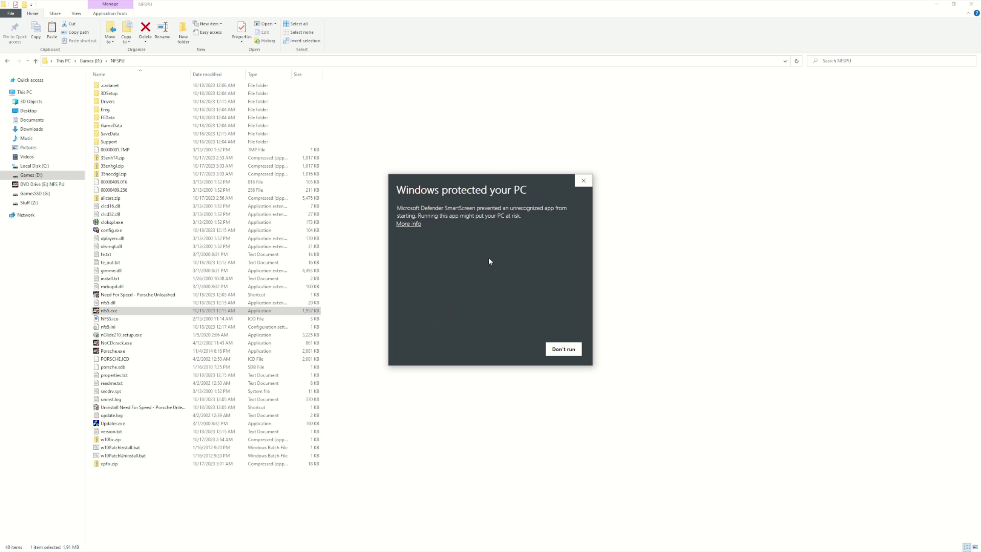
left_click(409, 225)
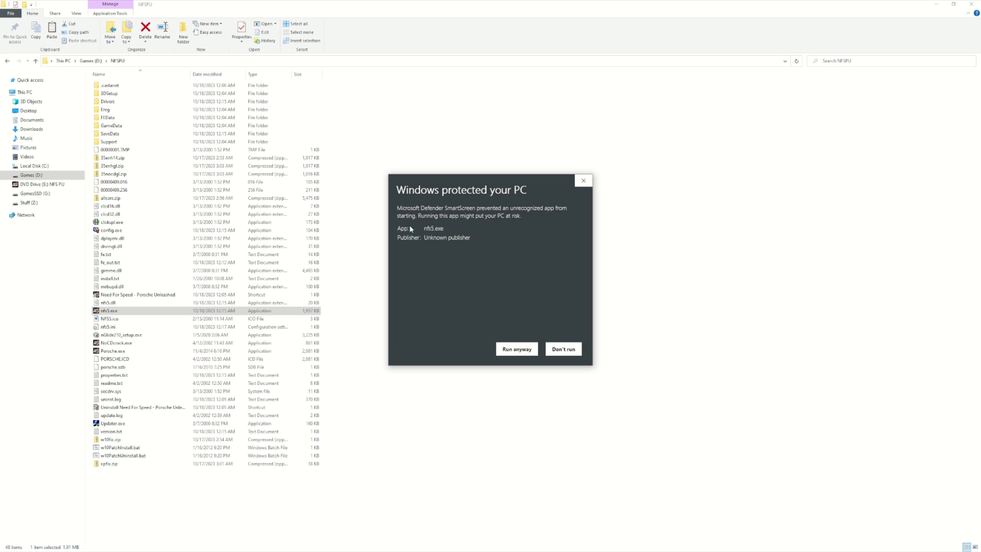
left_click(517, 349)
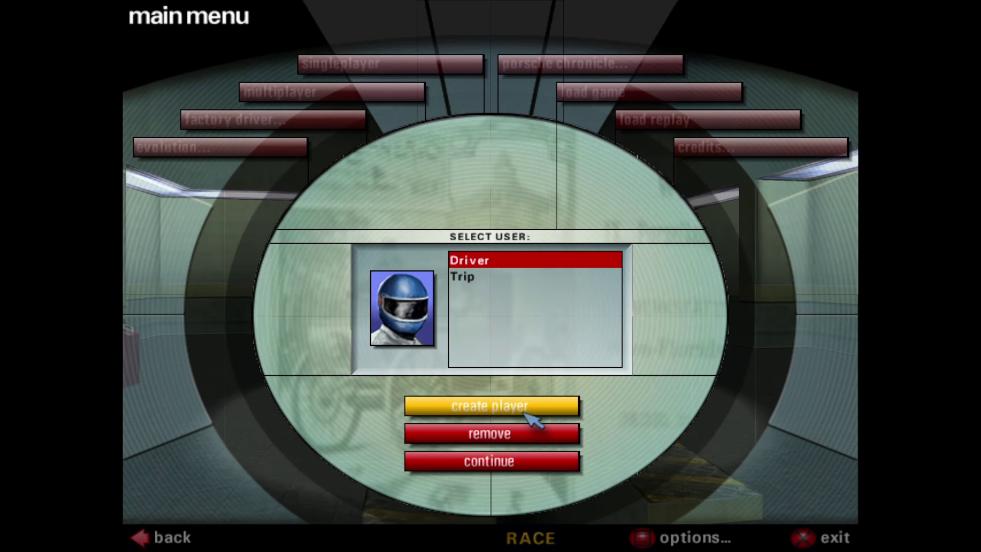
- Continue into the game with the Driver player profile
left_click(469, 279)
left_click(477, 262)
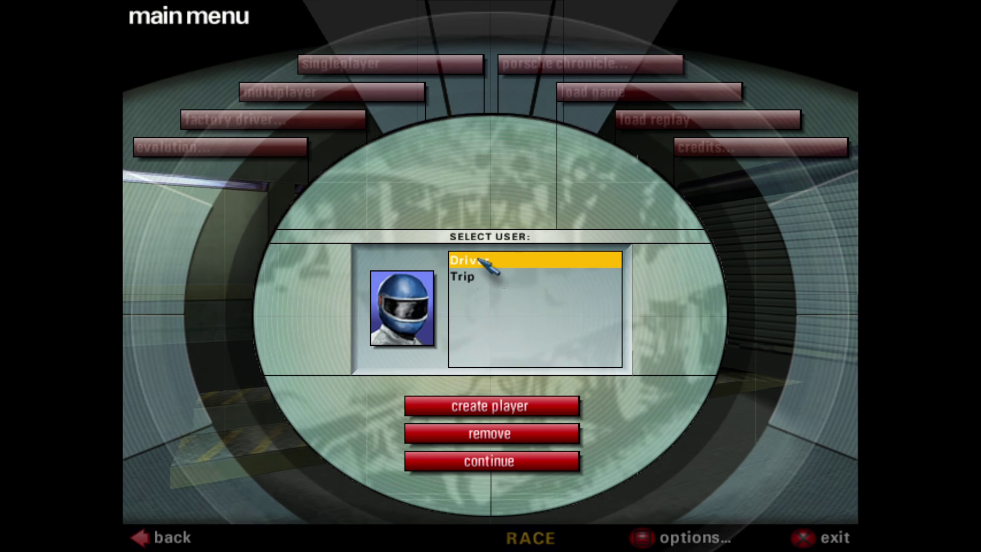
left_click(483, 460)
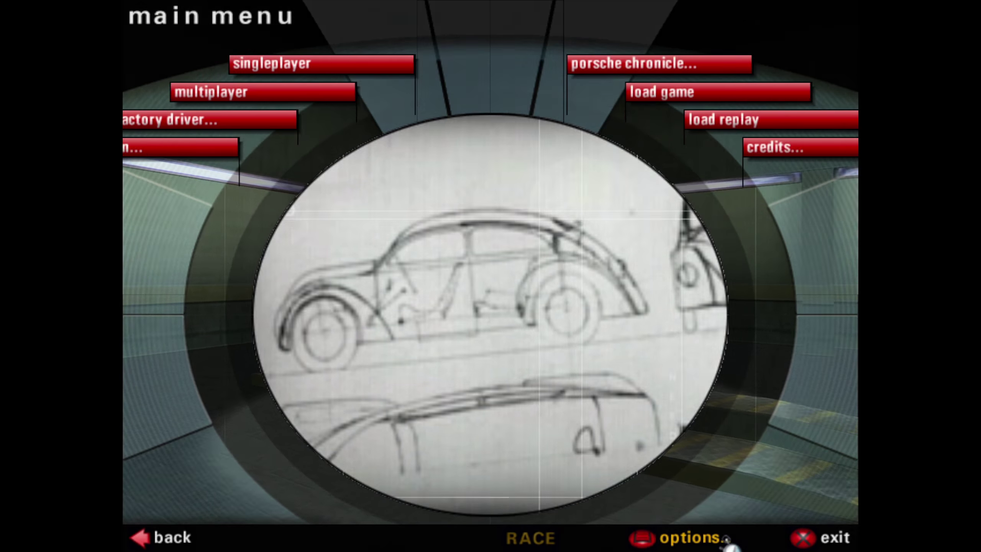
- Lower the audio volumes: music about 2%, effects and engine 3%, speech and ambient 5%
left_click(723, 539)
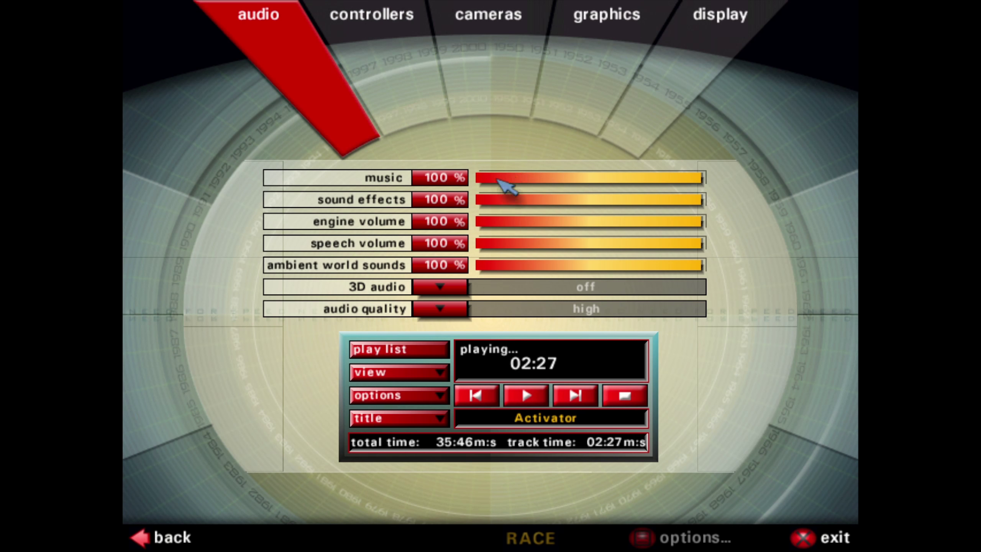
left_click(482, 180)
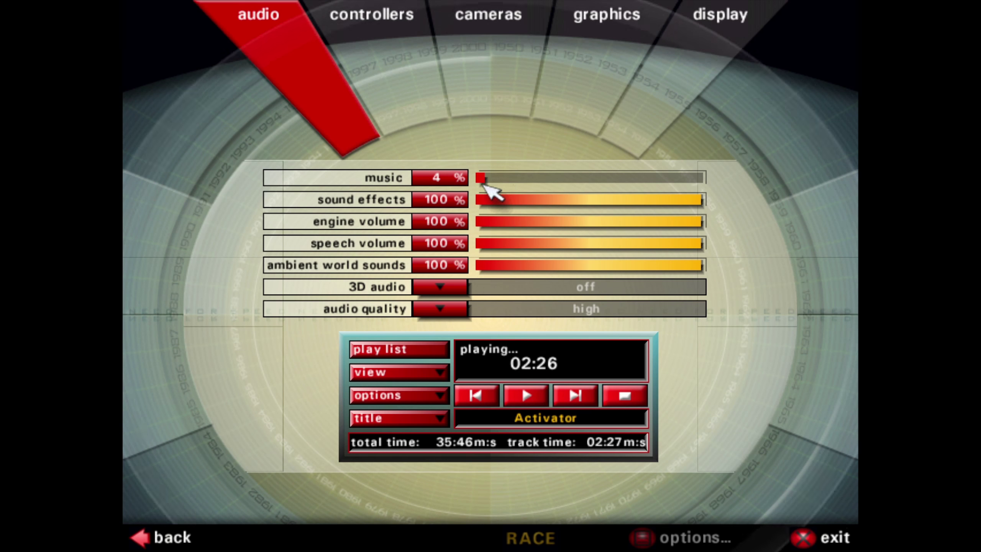
left_click_drag(483, 185, 490, 199)
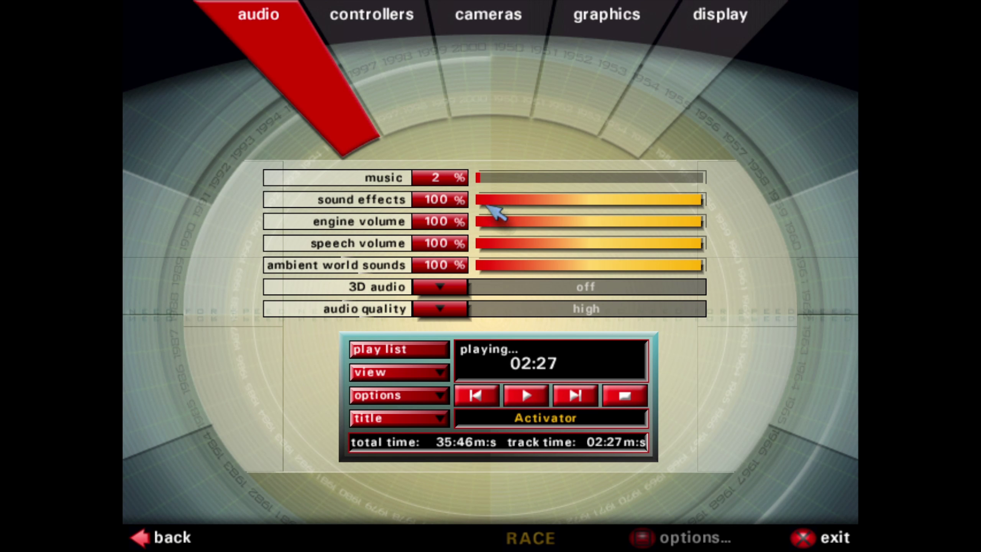
left_click(487, 200)
left_click(488, 223)
left_click(489, 244)
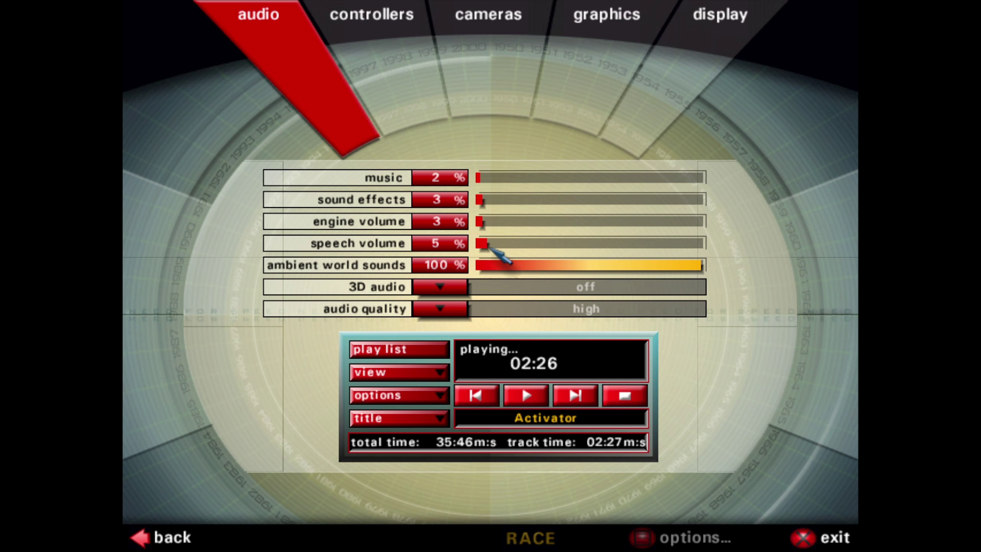
left_click(490, 266)
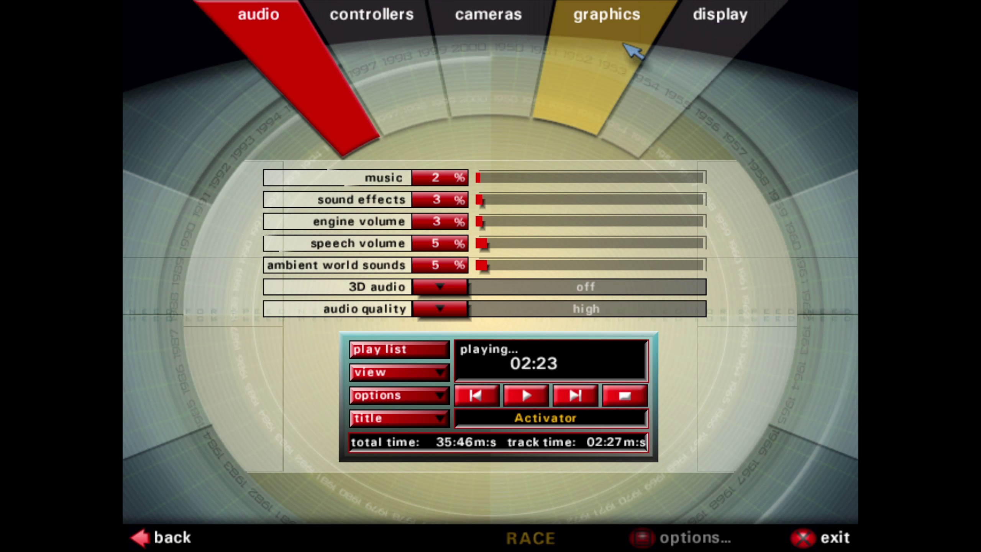
- Set graphics screen size to 1600 x 1200 x 16, texture and car detail very high
left_click(630, 50)
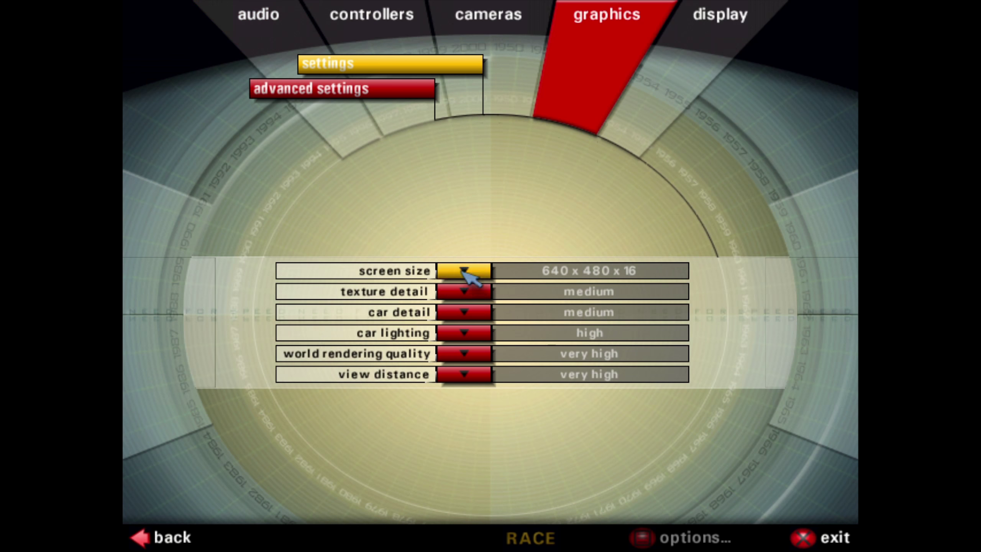
left_click(463, 270)
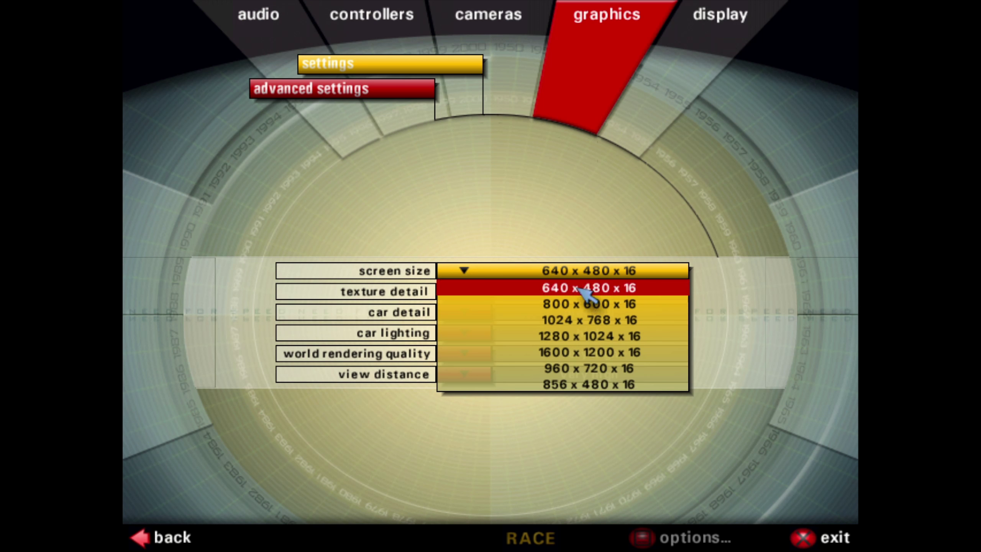
left_click(591, 354)
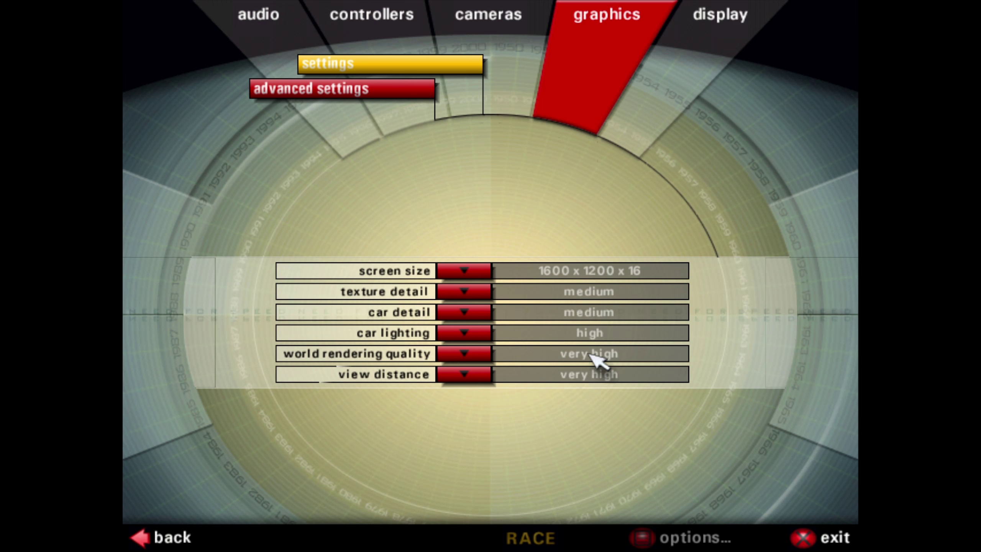
left_click(478, 293)
left_click(624, 374)
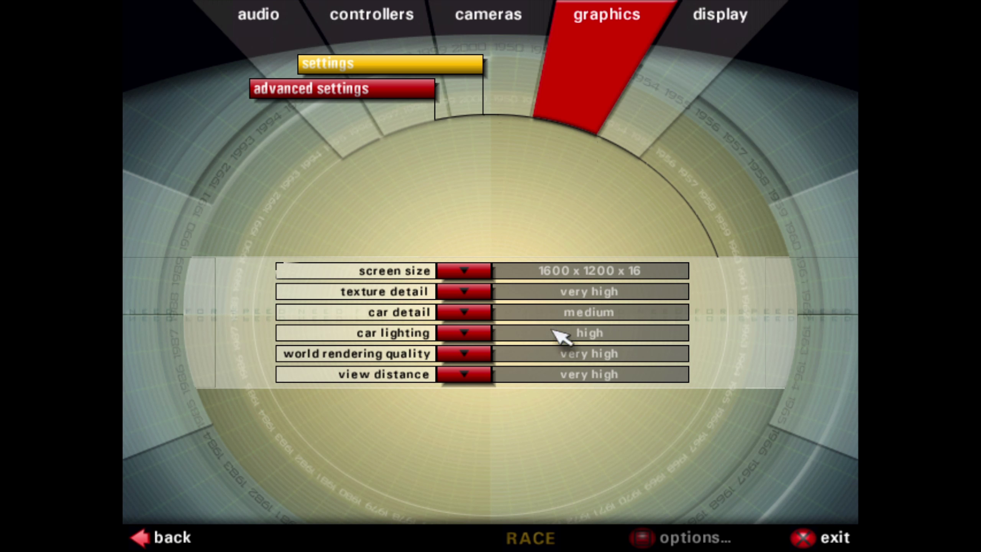
left_click(461, 311)
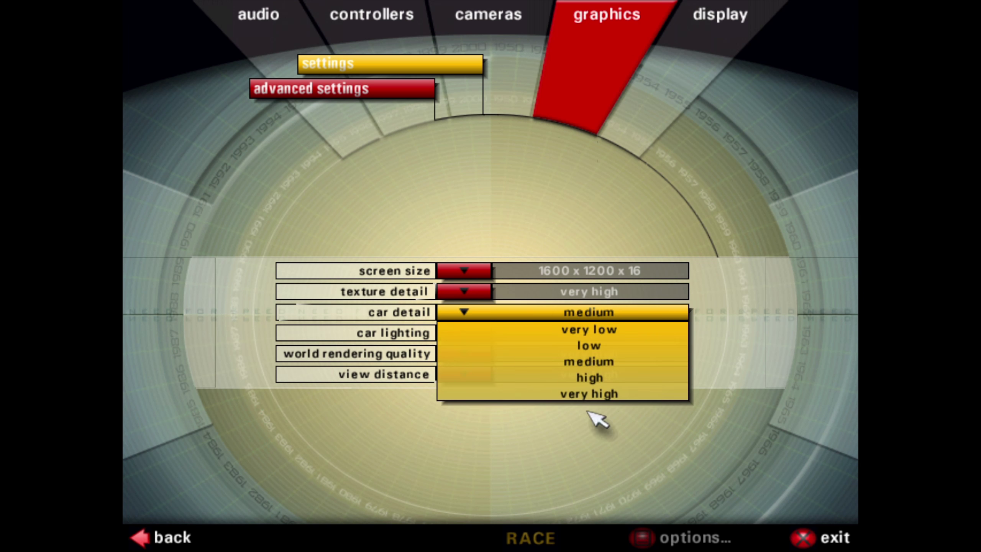
left_click(593, 397)
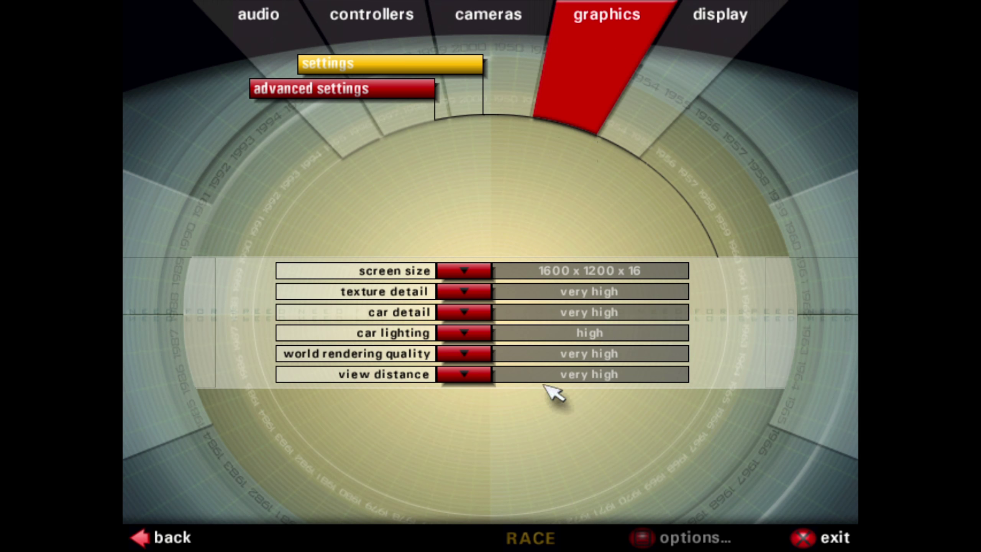
- Keep car lighting high, world rendering and view distance very high, check advanced settings, go back
left_click(465, 332)
left_click(612, 388)
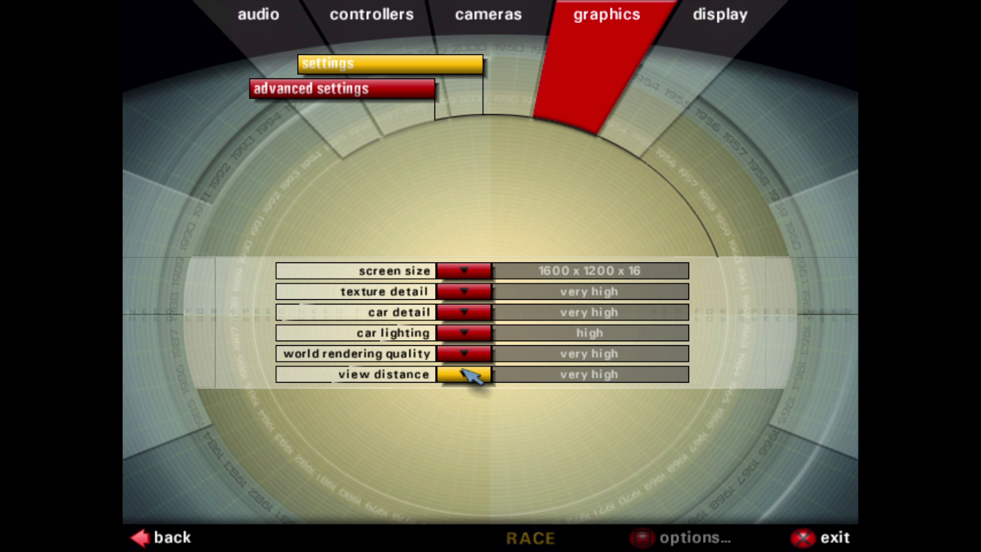
left_click(465, 353)
left_click(461, 355)
left_click(463, 374)
left_click(464, 377)
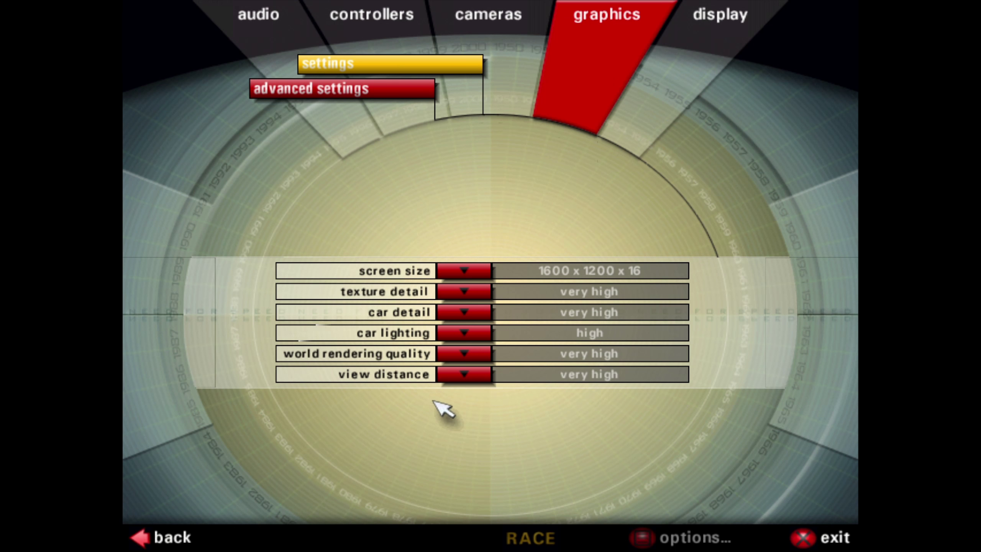
left_click(332, 90)
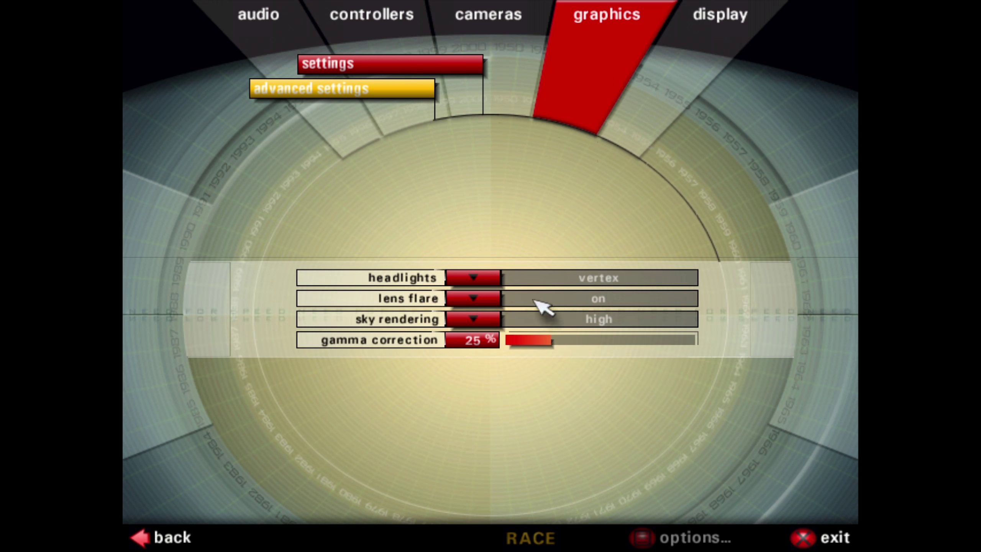
left_click(160, 533)
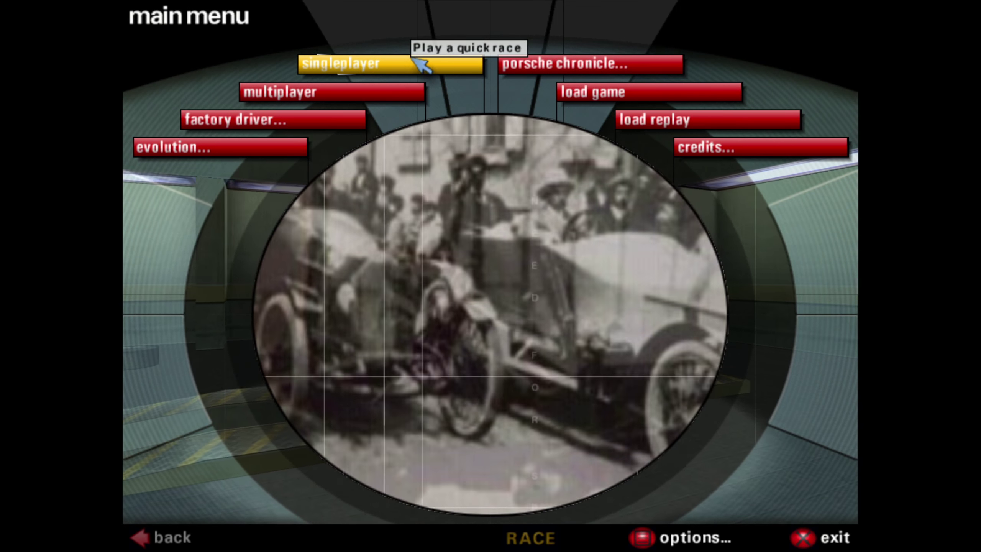
- Start a singleplayer quick race setup and browse the car list, picking the 356 1100 Cabriolet
left_click(422, 66)
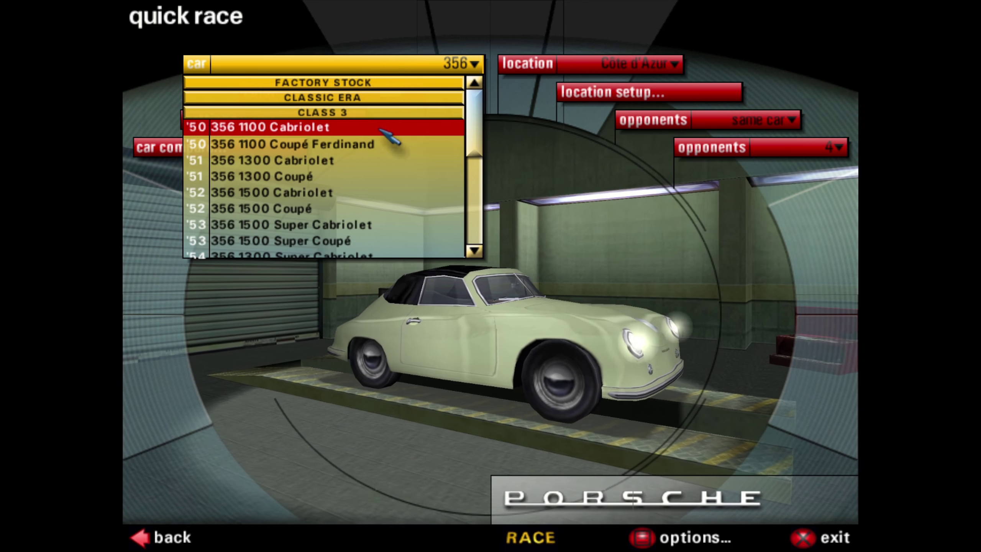
scroll(473, 154, "down", 5)
left_click_drag(479, 158, 474, 218)
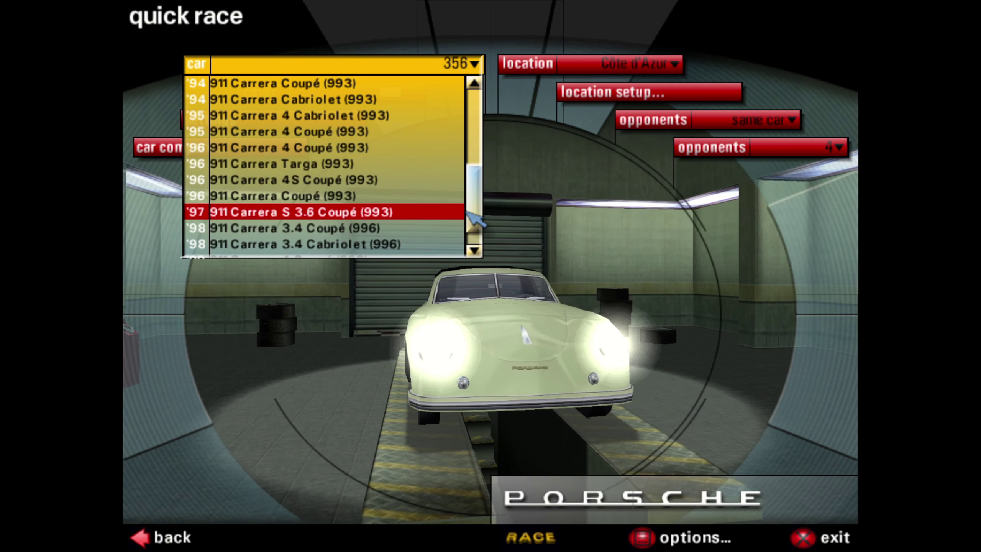
scroll(470, 211, "down", 3)
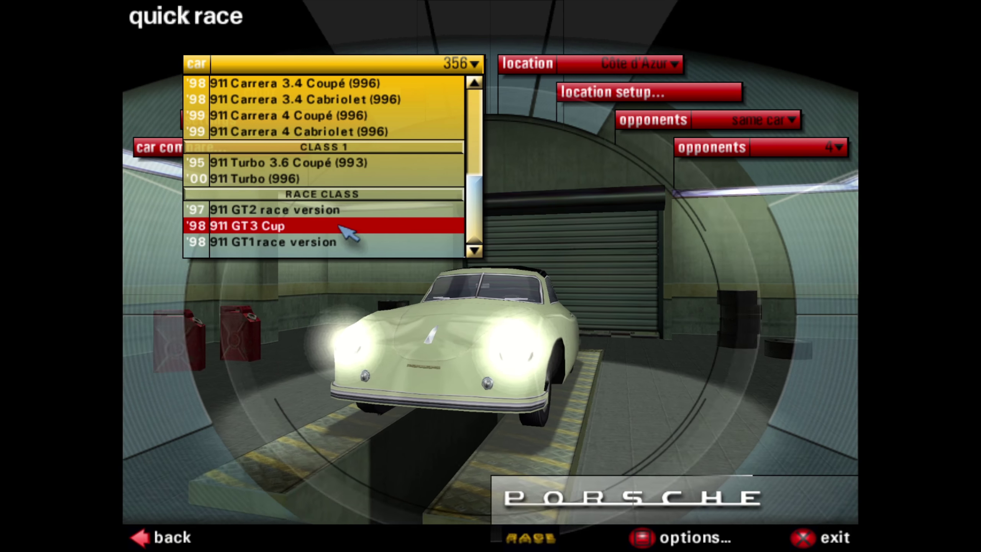
left_click_drag(473, 210, 480, 158)
scroll(490, 166, "up", 10)
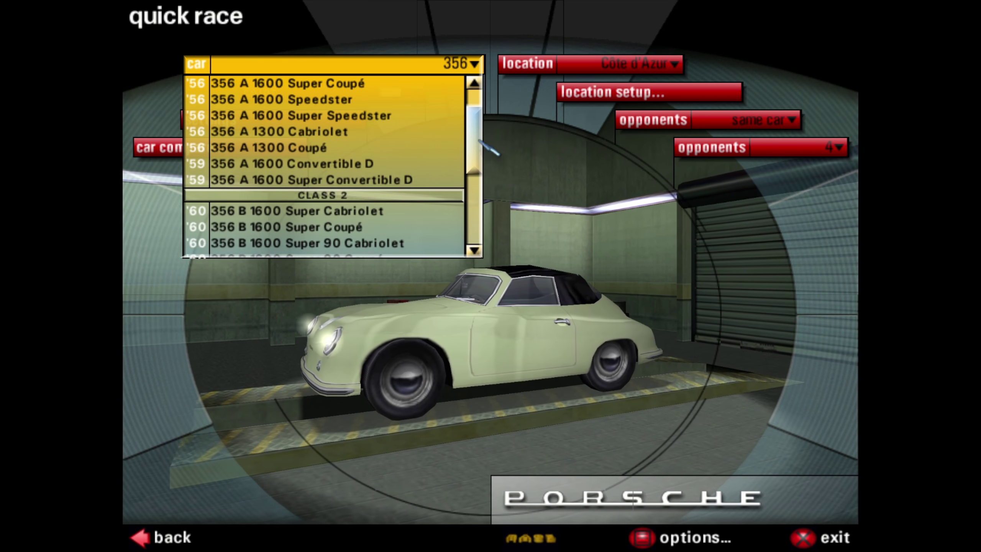
left_click(309, 132)
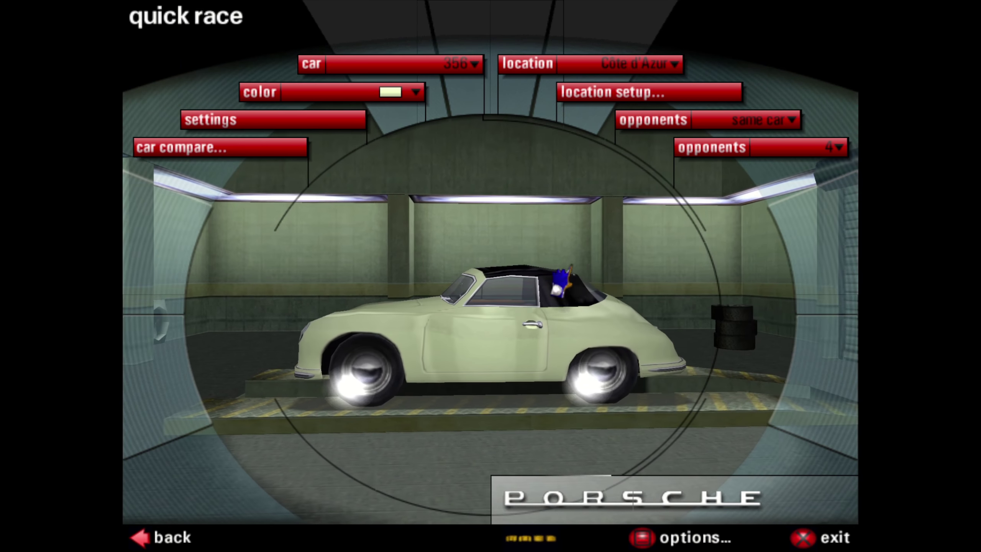
- Try the 911 GT3 Cup, then settle on the 911 GT1 race version
left_click(347, 63)
left_click_drag(475, 124, 481, 259)
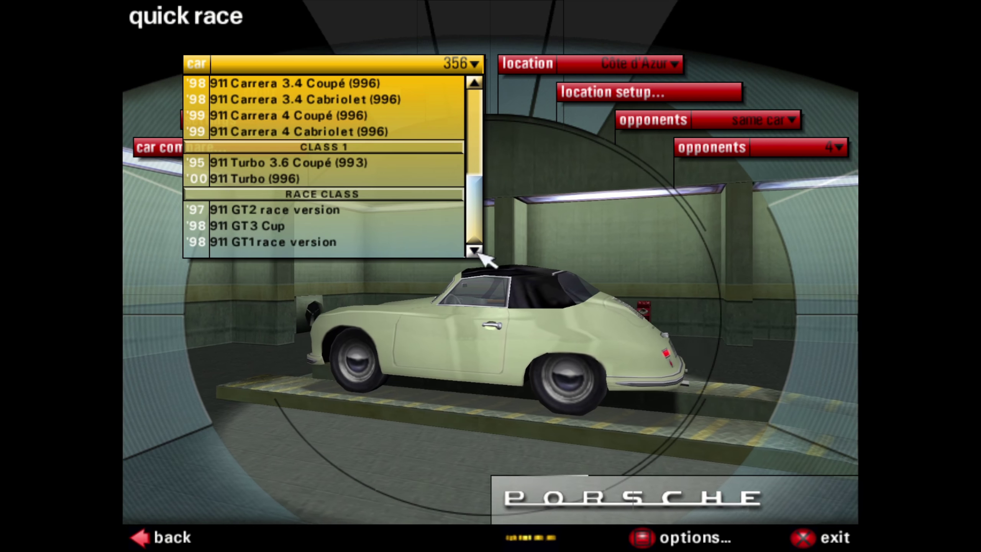
left_click(318, 223)
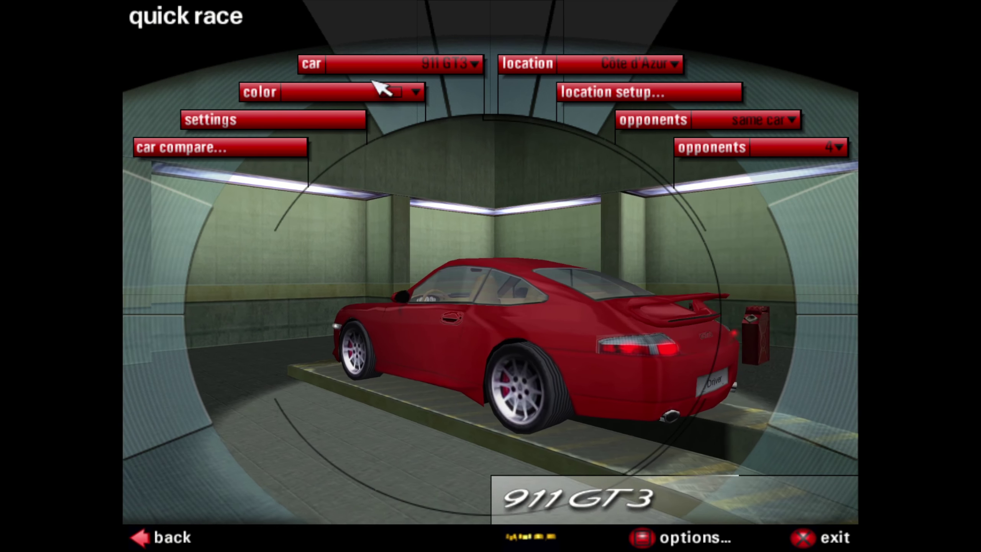
left_click(373, 66)
left_click(307, 231)
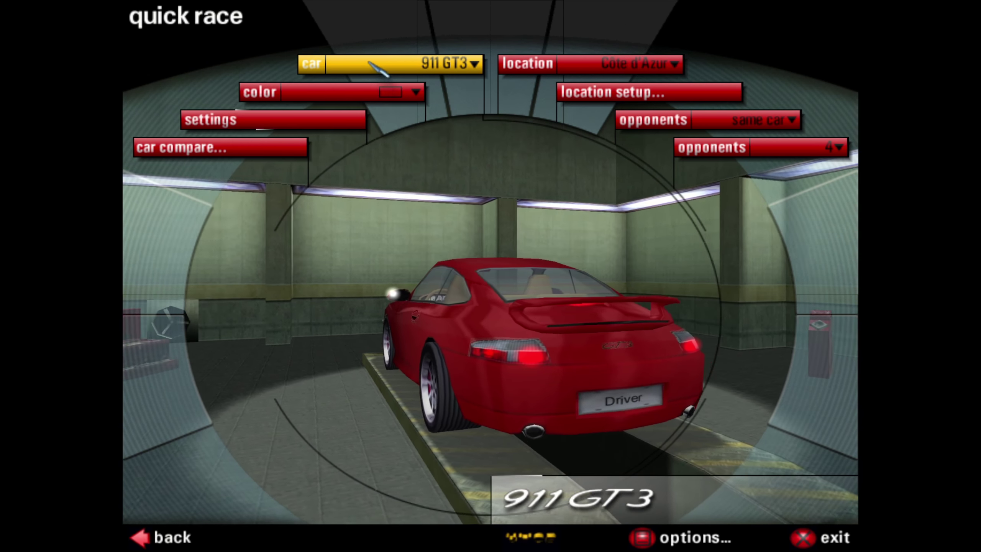
left_click(347, 63)
left_click(284, 242)
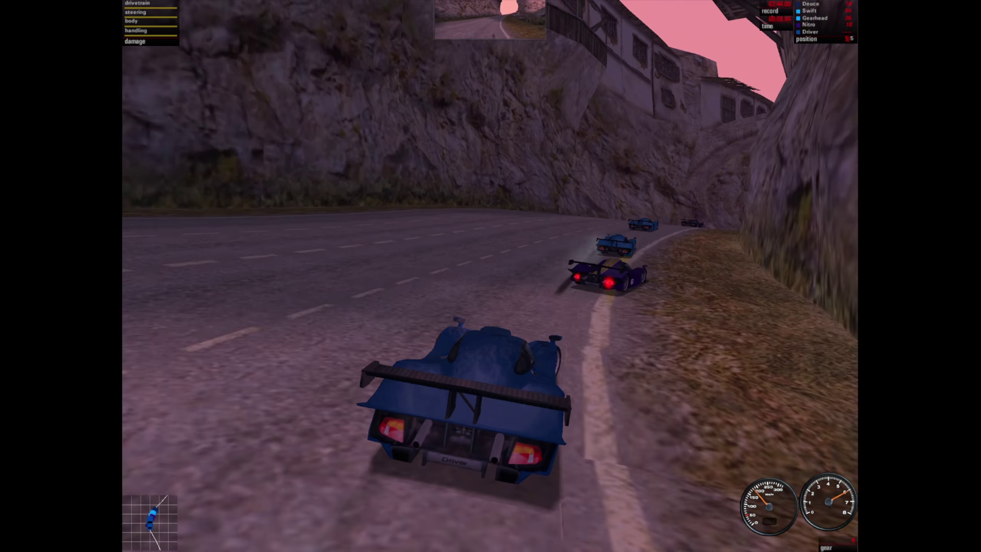
- Drive the blue 911 GT1 along the Côte d'Azur cliff road, then pause the race
key("Up")
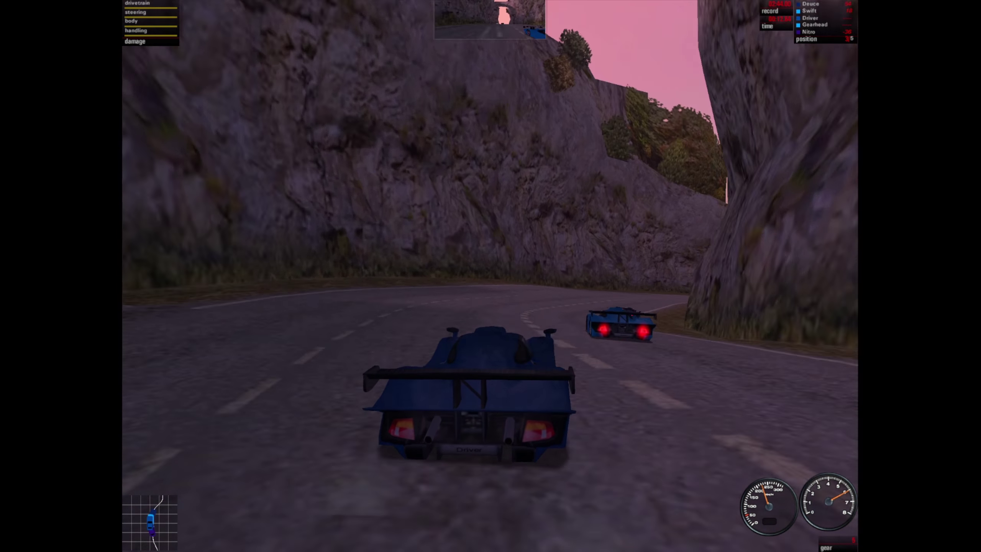
key("Escape")
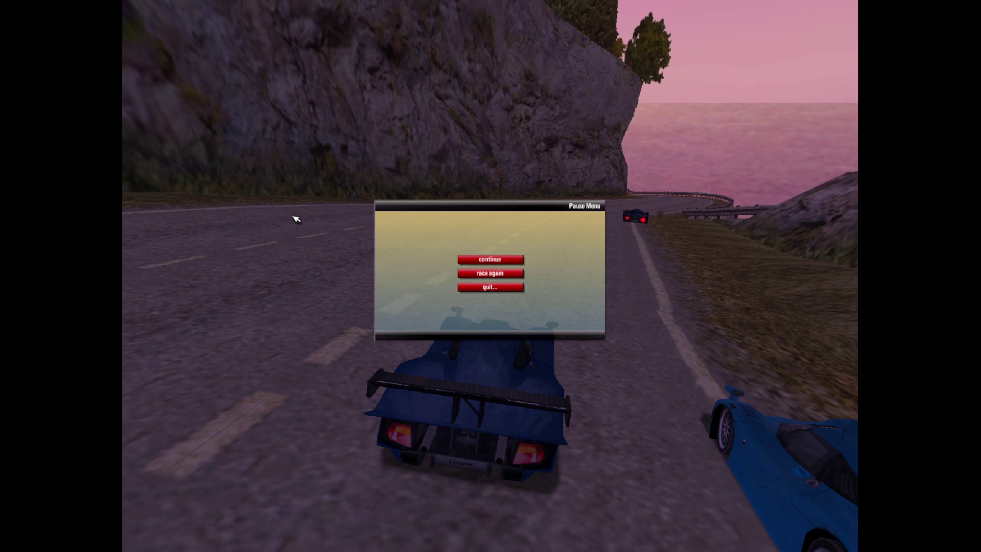